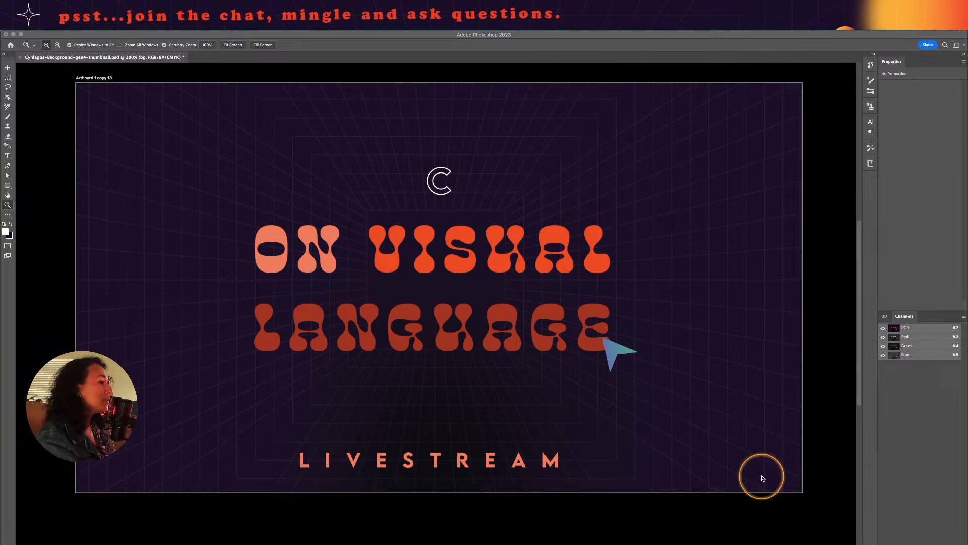
- Switch to Lightroom and look through the red van, snow-shovelling and first portrait photos of the Park City Utah album
mouse_move(607, 543)
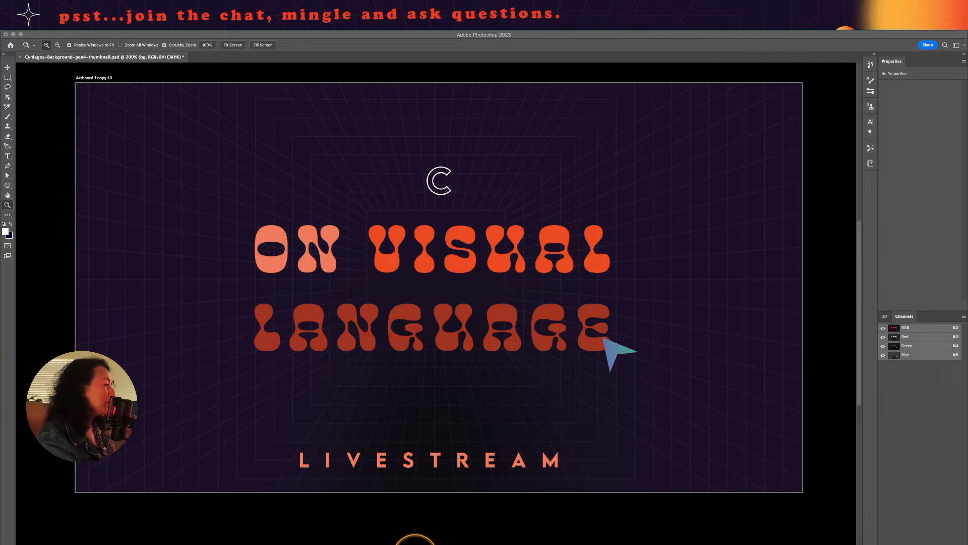
left_click(408, 540)
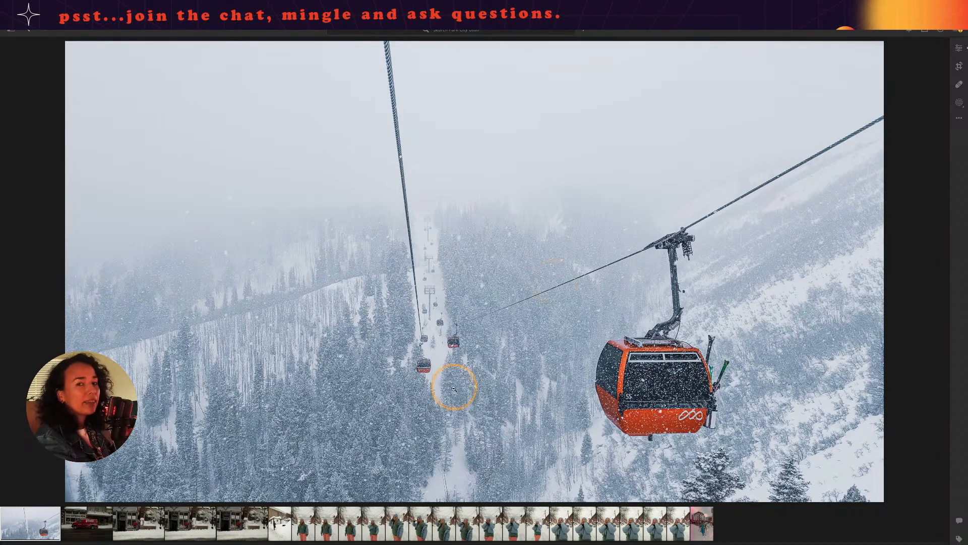
left_click(98, 529)
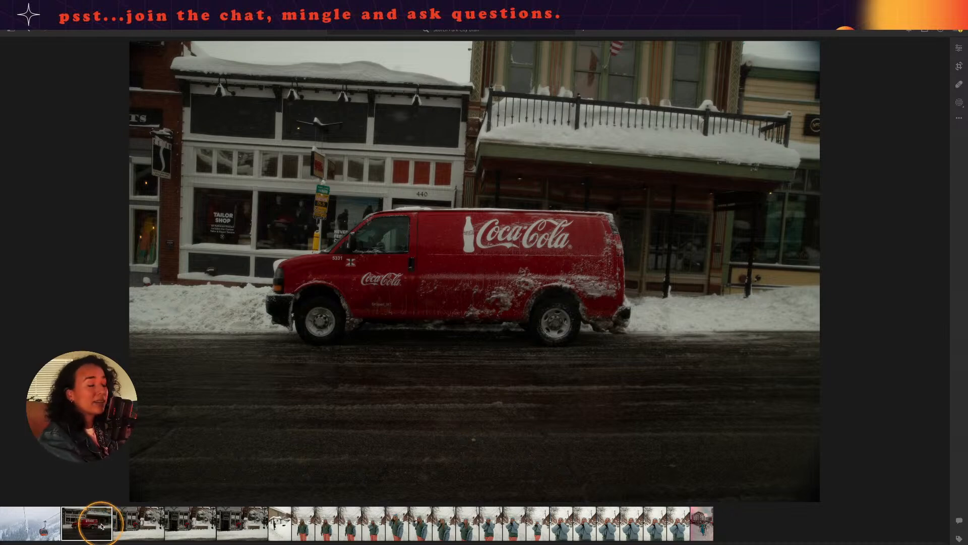
left_click(136, 525)
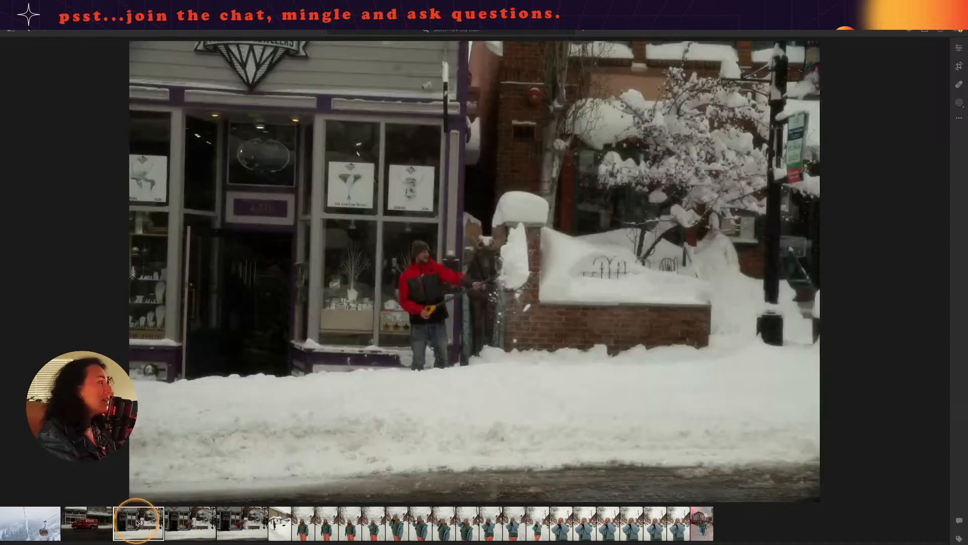
left_click(201, 522)
left_click(301, 527)
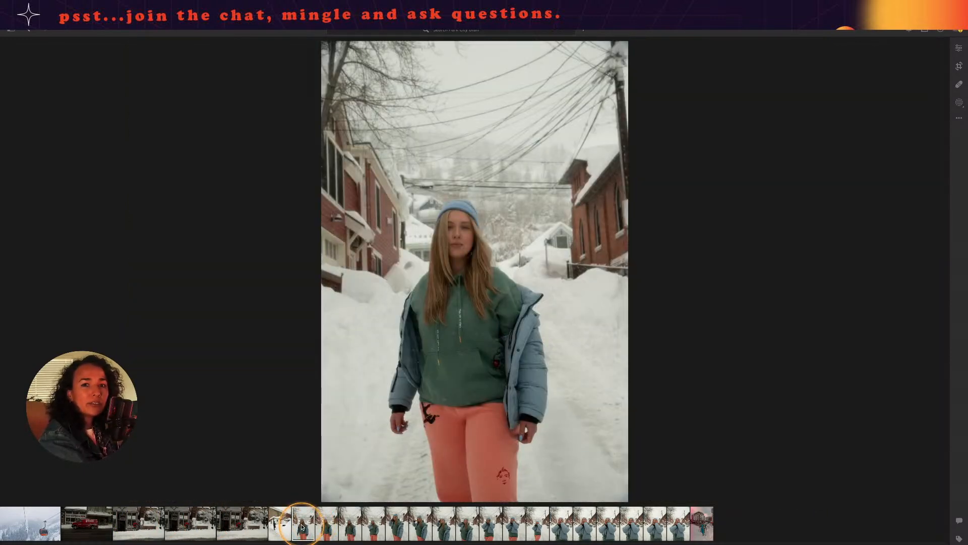
left_click(328, 527)
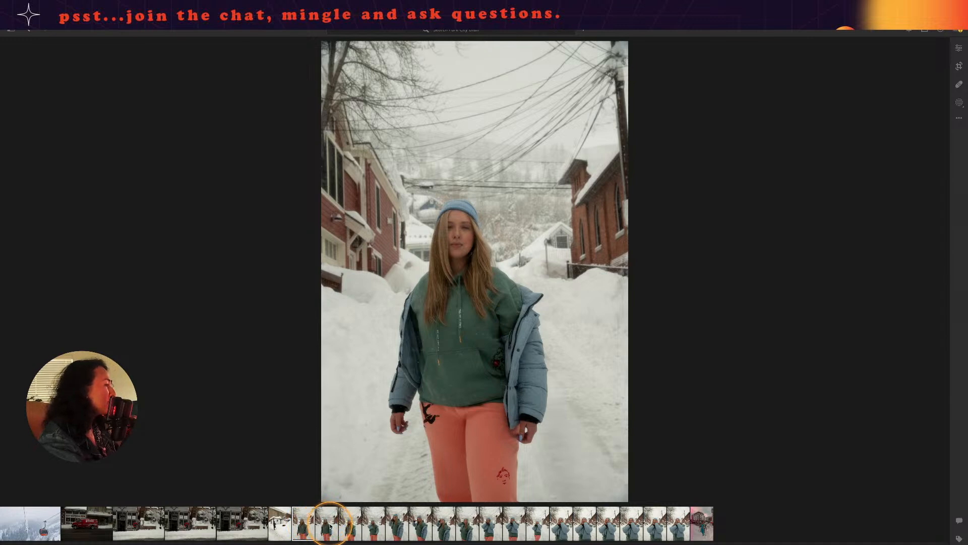
left_click(351, 527)
left_click(256, 527)
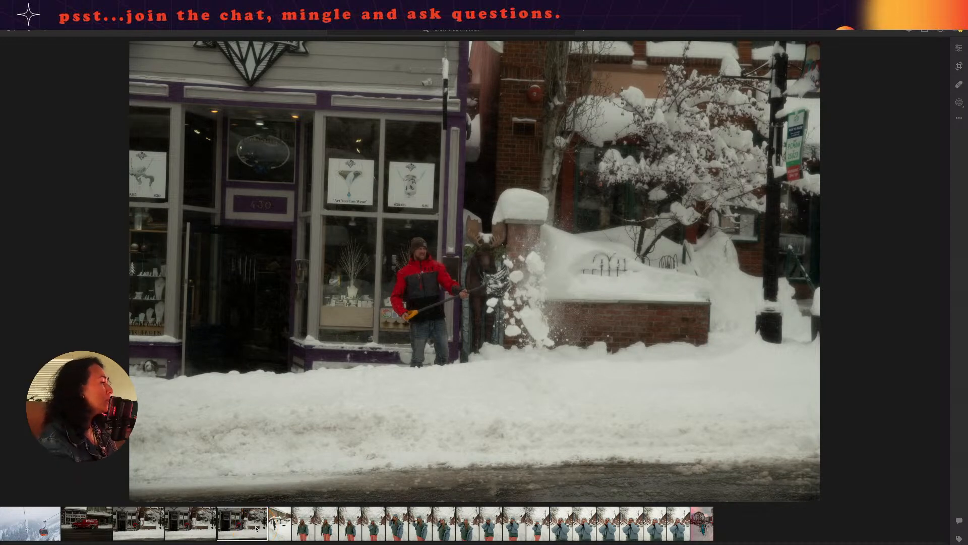
- View the portraits of the woman in the blue beanie, ending on one with both hands raised to her head
left_click(397, 527)
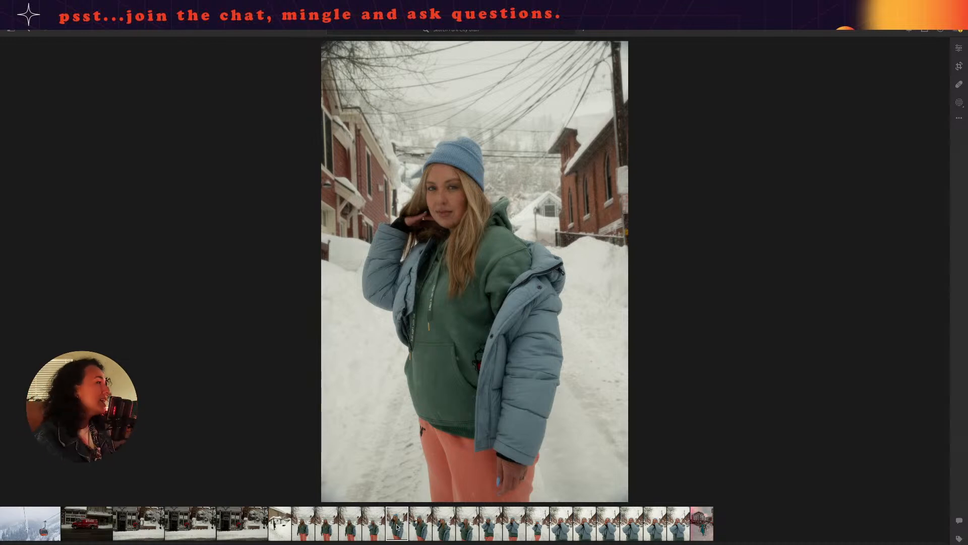
left_click(419, 526)
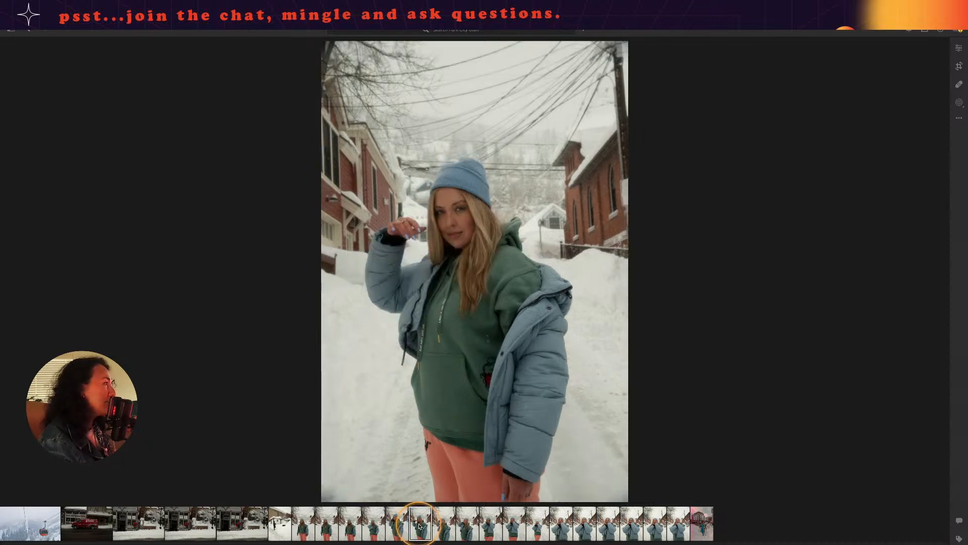
left_click(446, 522)
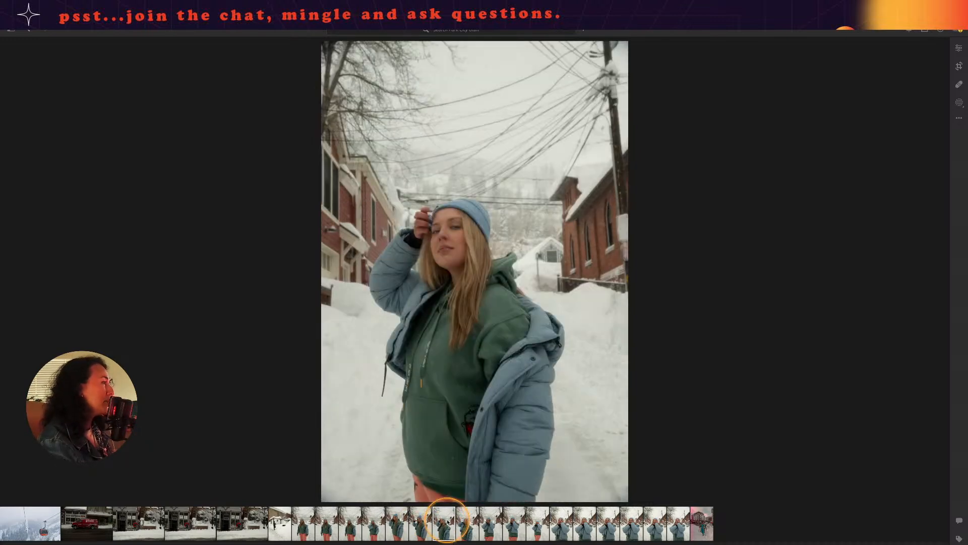
left_click(473, 524)
left_click(508, 524)
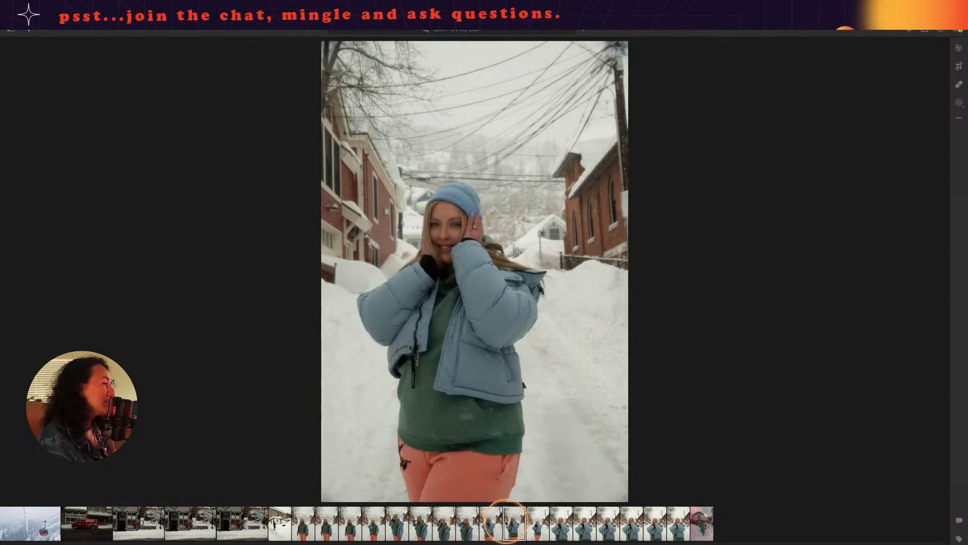
left_click(492, 525)
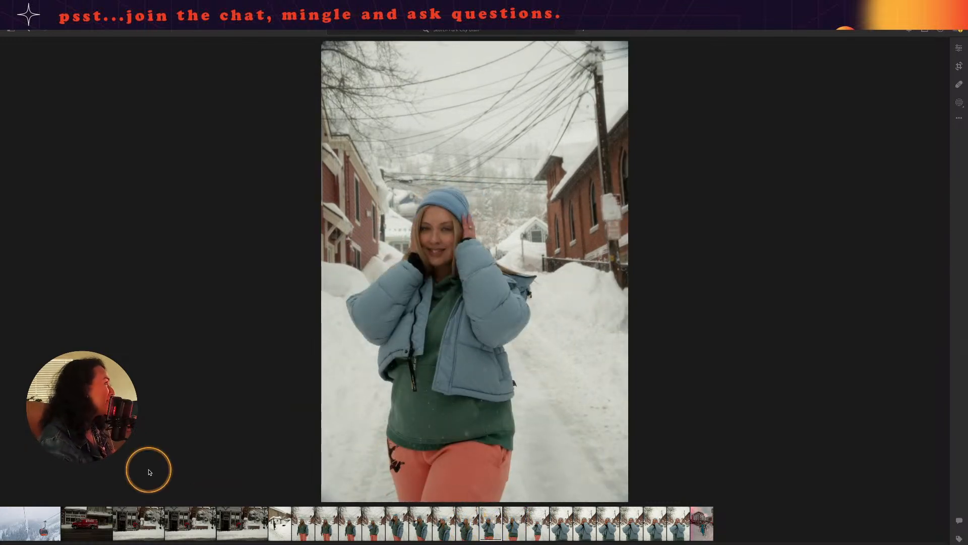
- Show the album list and open the Pixel Village album
left_click(37, 39)
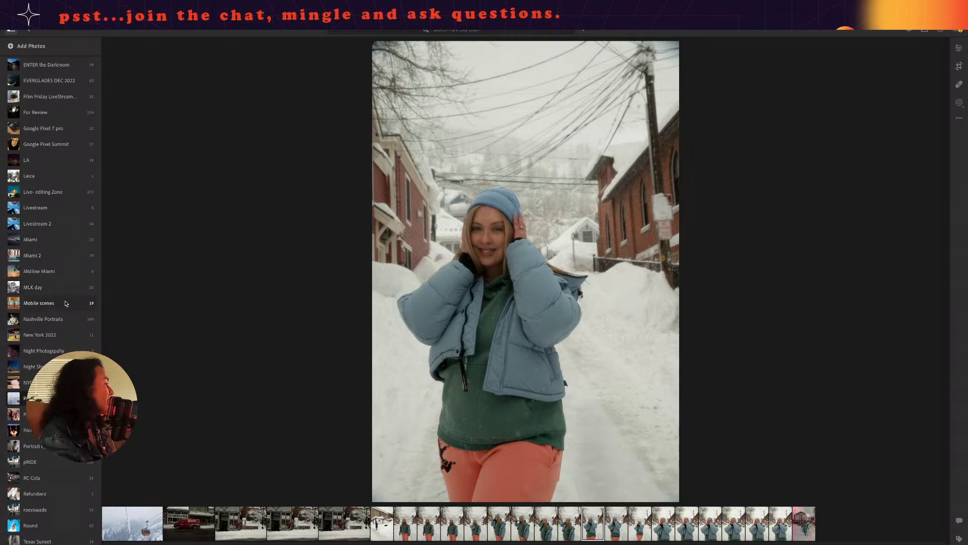
scroll(69, 465, "up", 1)
scroll(69, 464, "up", 4)
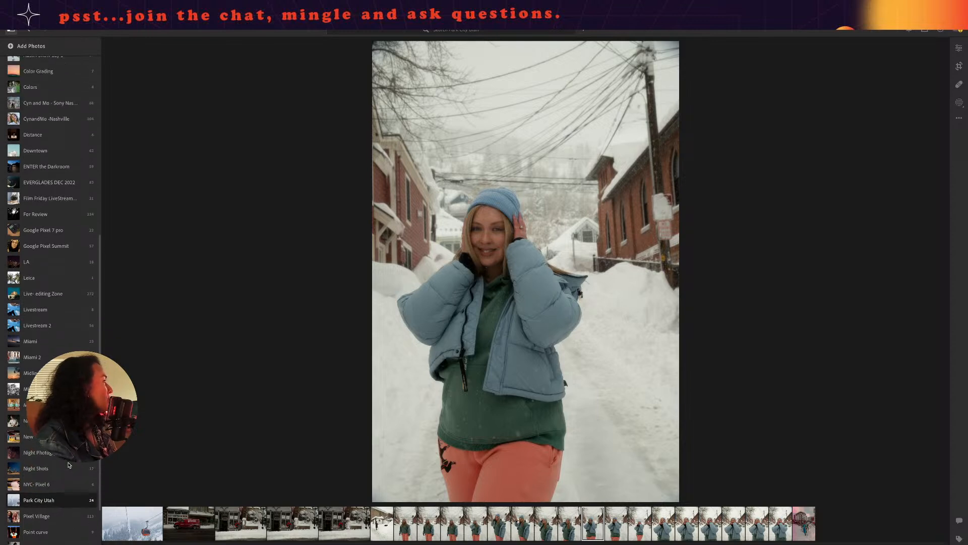
scroll(69, 464, "up", 1)
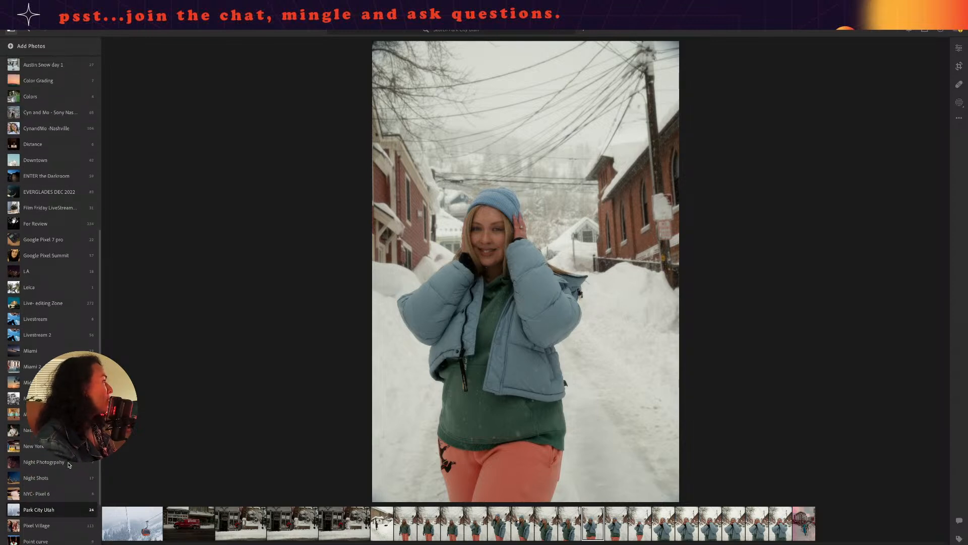
scroll(69, 464, "up", 3)
scroll(69, 464, "up", 5)
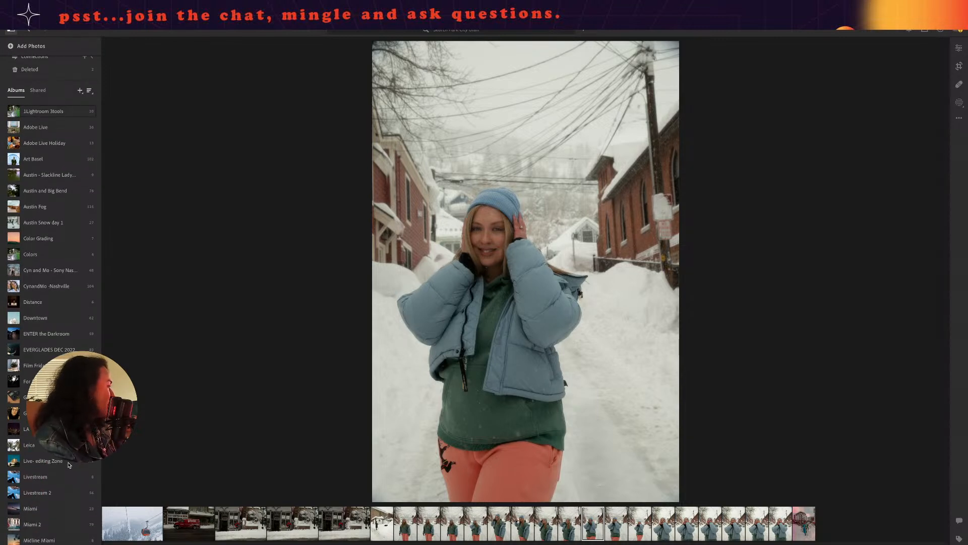
scroll(69, 465, "down", 1)
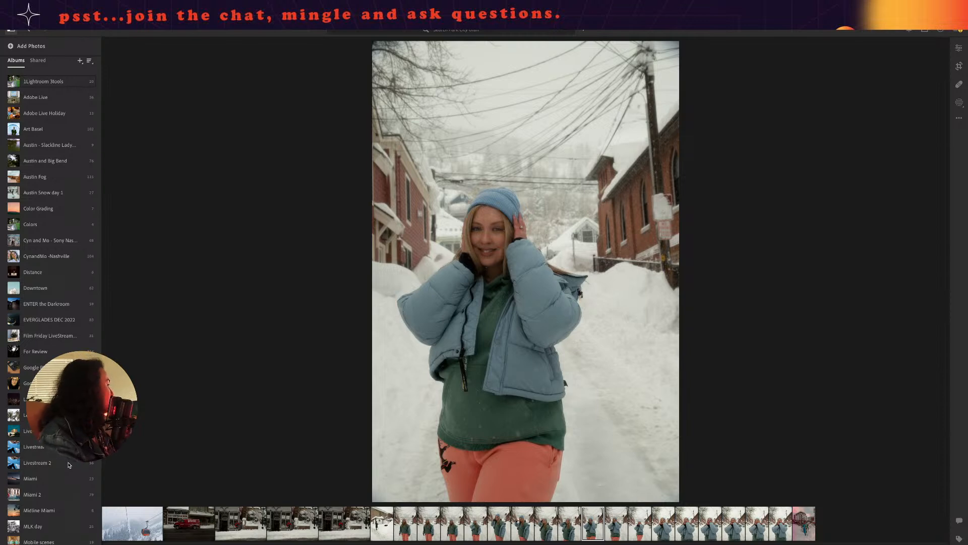
scroll(69, 464, "down", 6)
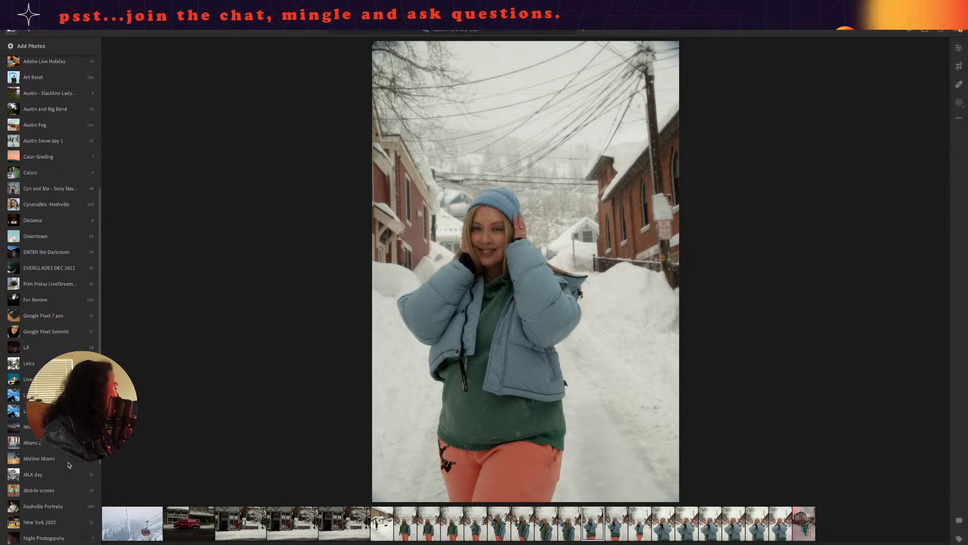
left_click(49, 482)
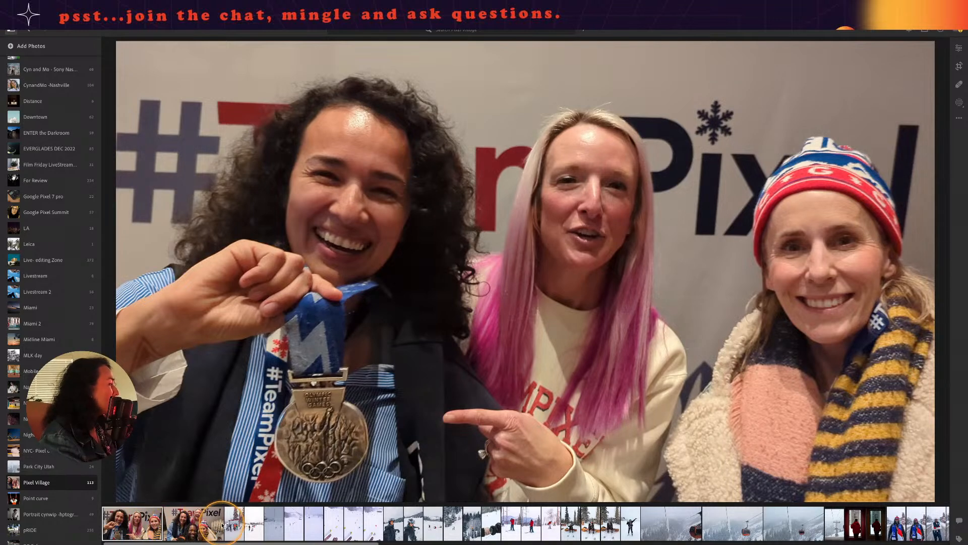
- Look through the #TeamPixel group photo and the first ski-slope photos of the album
left_click(206, 530)
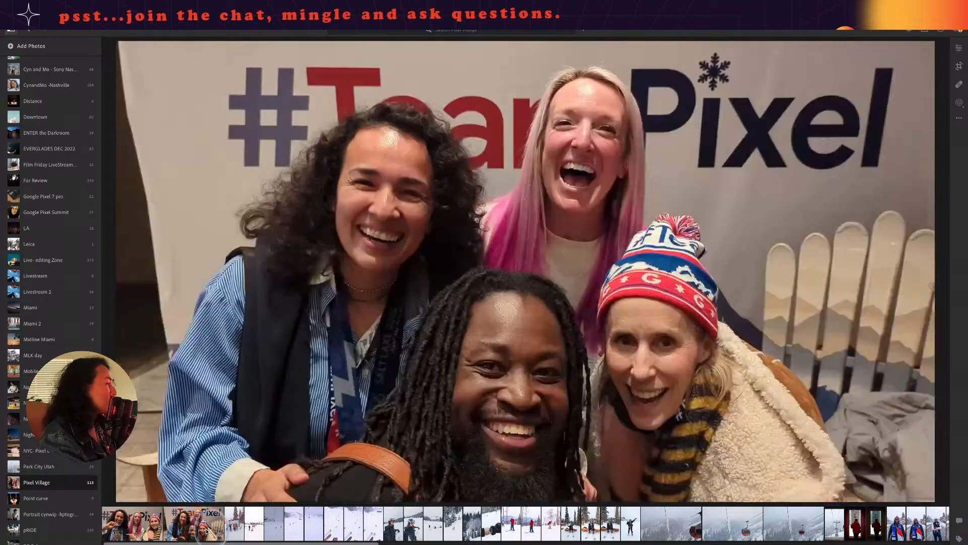
left_click(240, 530)
left_click(254, 527)
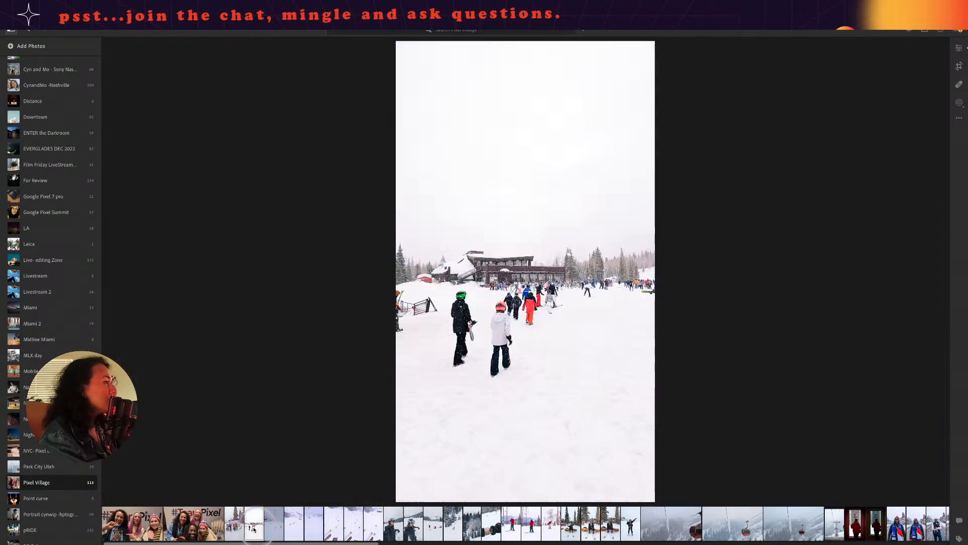
left_click(336, 530)
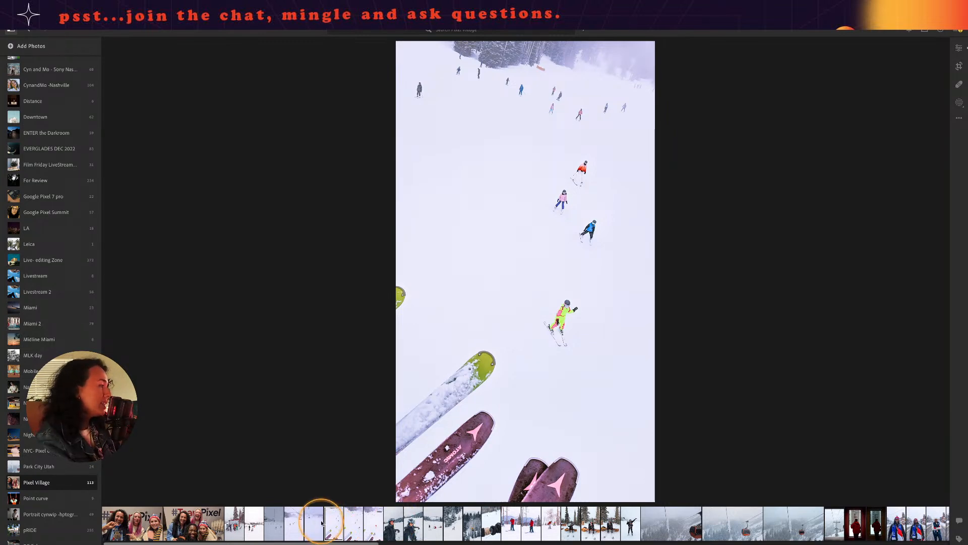
- Compare the edited ski-slope photo with the green and maroon ski tips against its original version
left_click(357, 525)
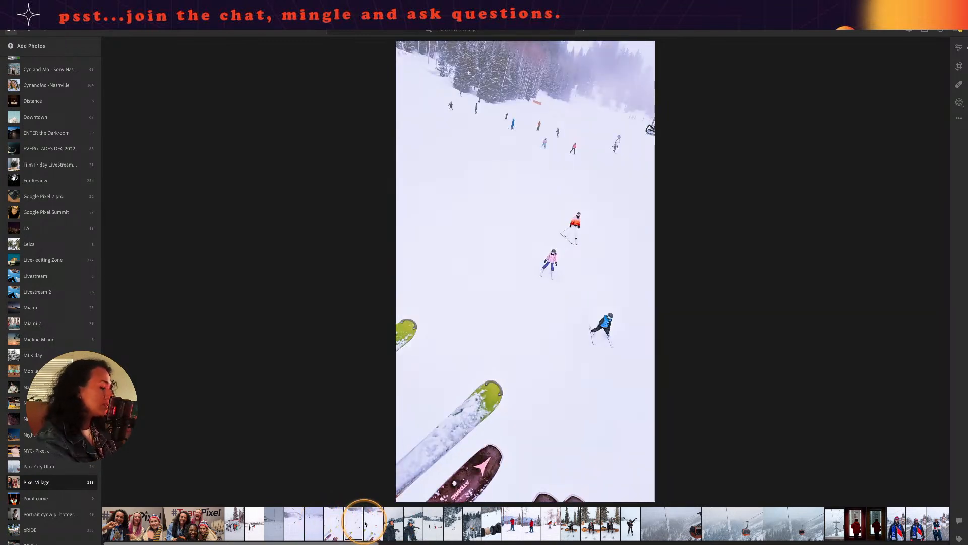
key("backslash")
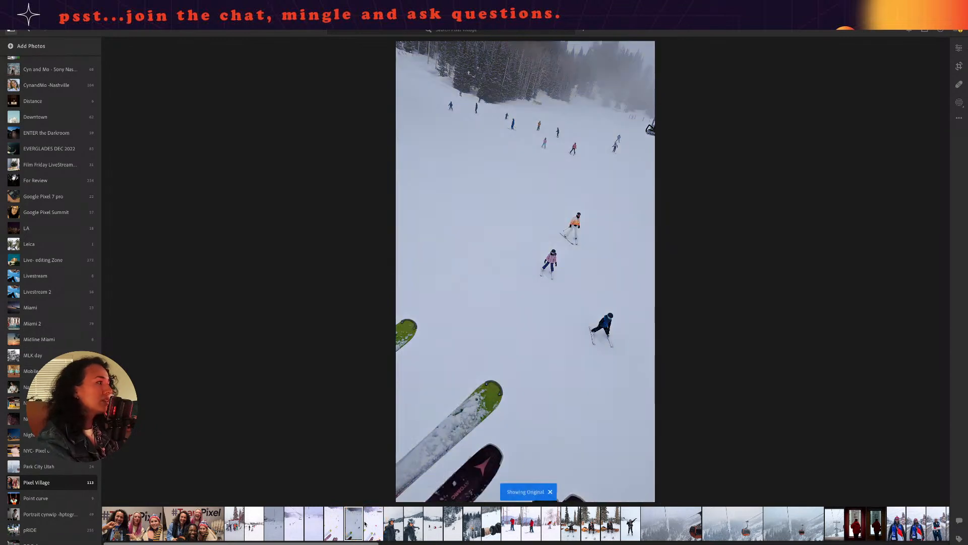
key("backslash")
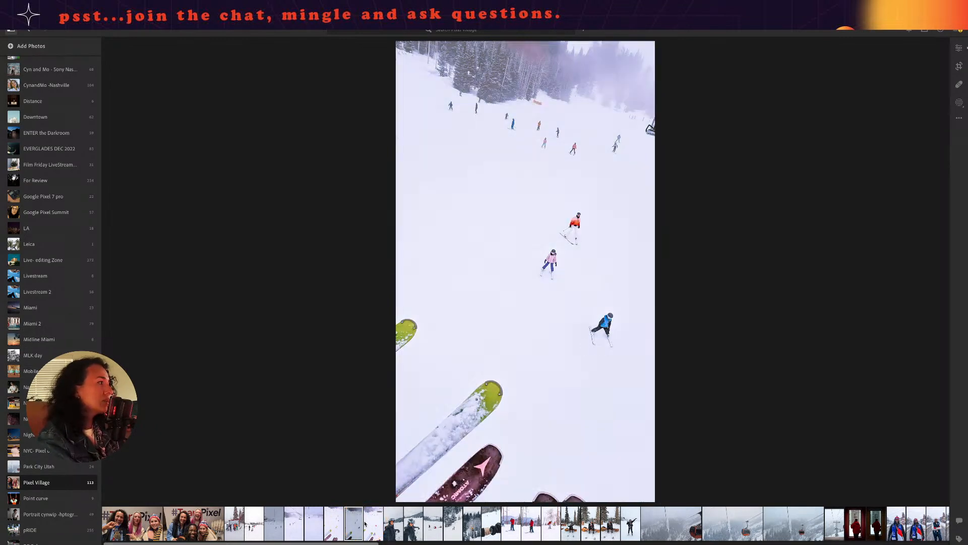
left_click(361, 523)
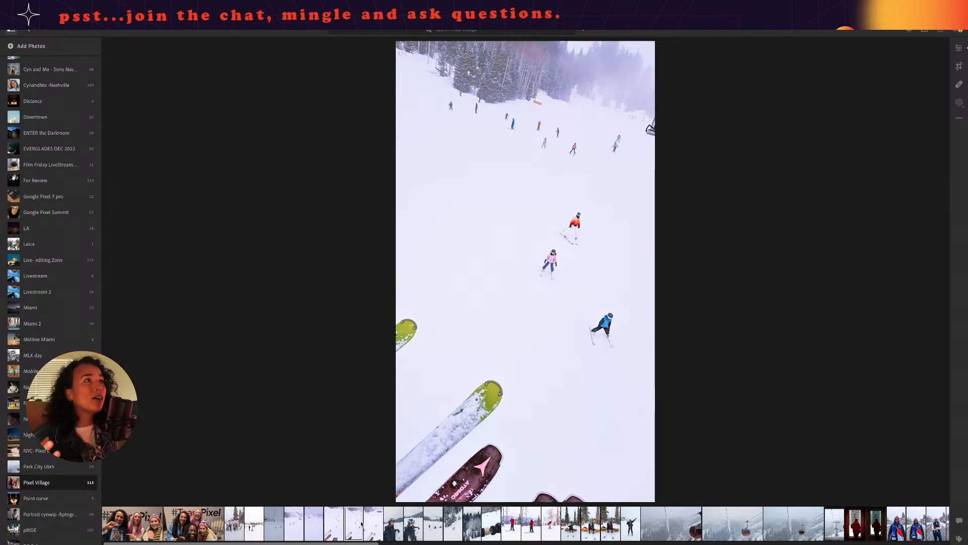
left_click(376, 524)
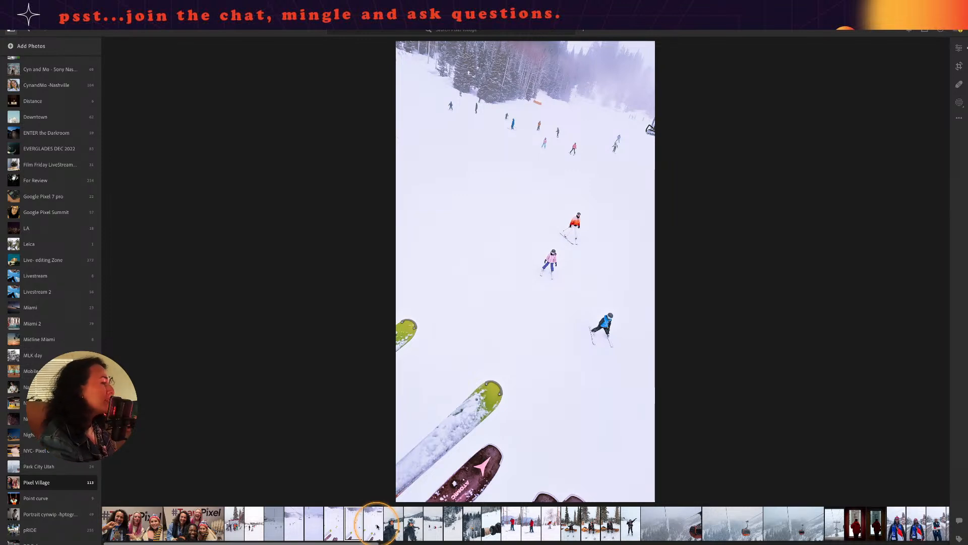
- View the helmeted skier selfie and the photo of an adult and child on the snow beside the trees
left_click(399, 525)
left_click(412, 523)
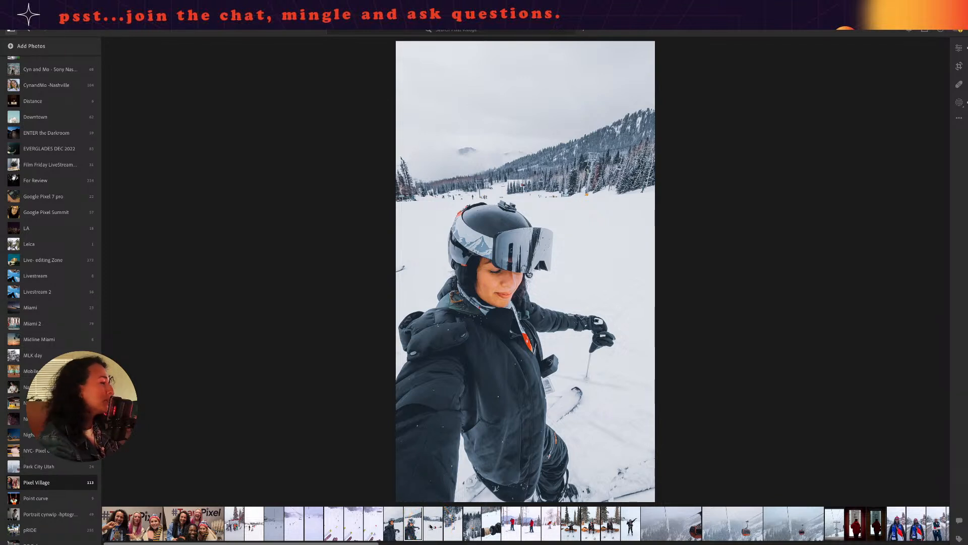
left_click(454, 526)
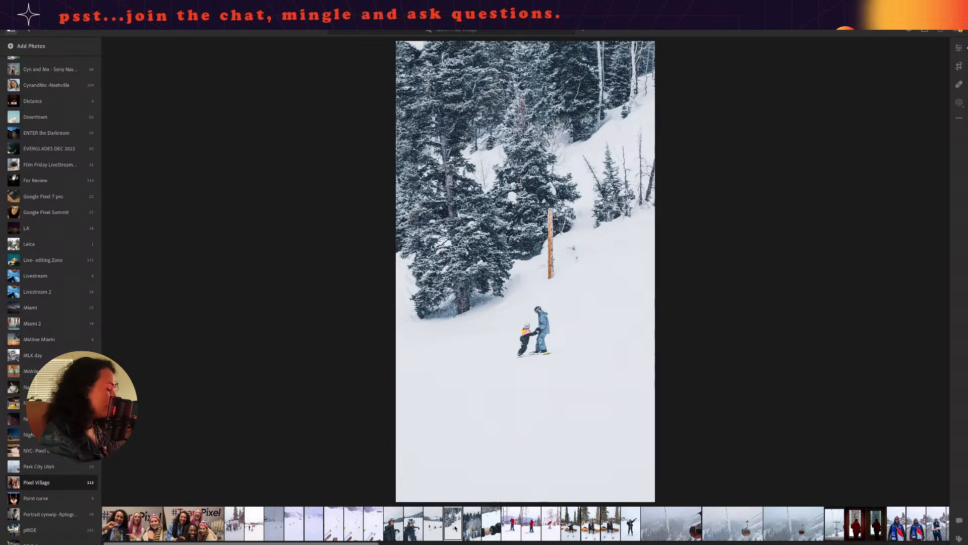
- Display the adult-and-child photo full screen and advance through the next five ski photos
key("f")
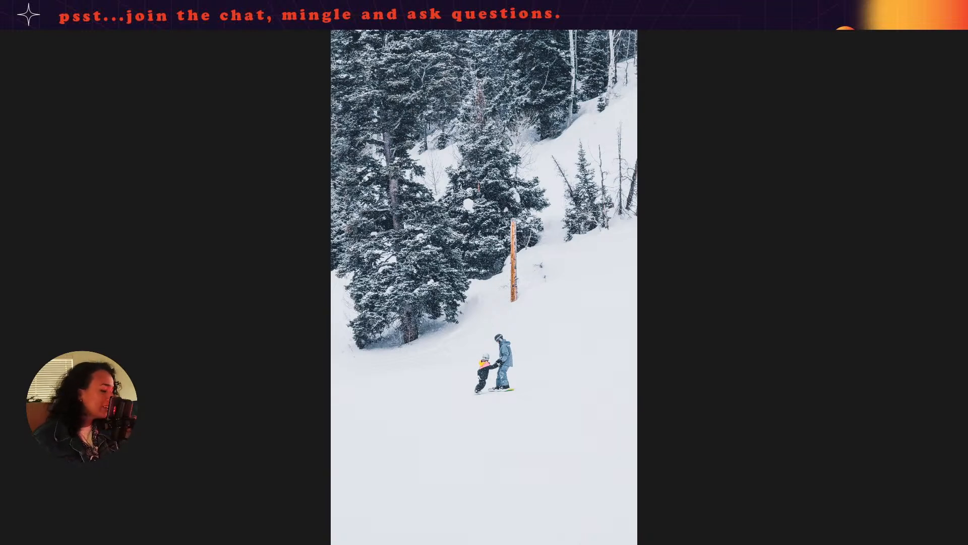
key("Right")
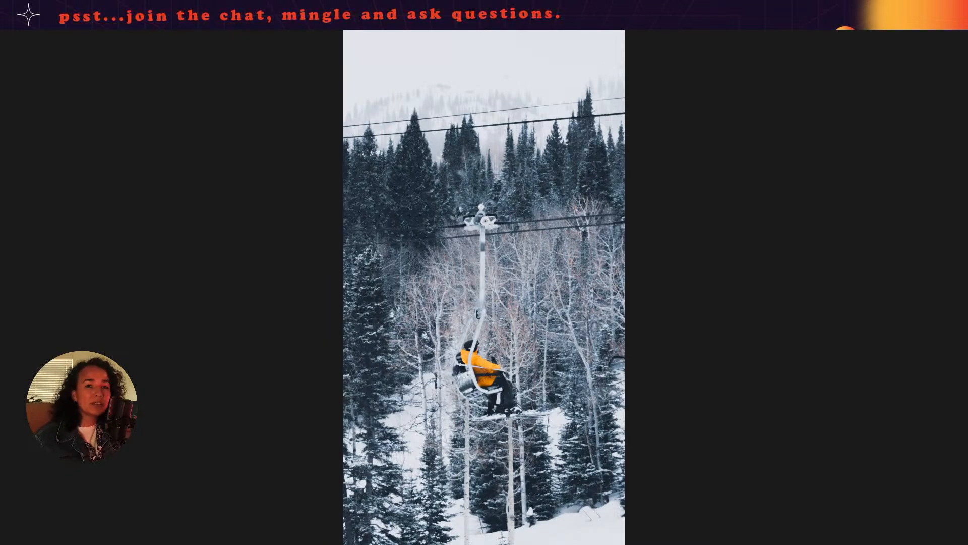
key("Right")
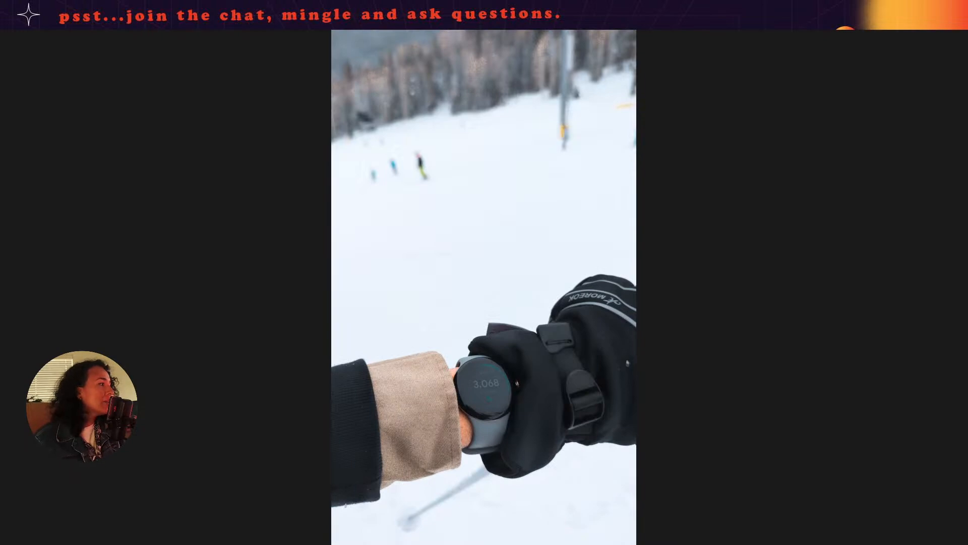
key("Right")
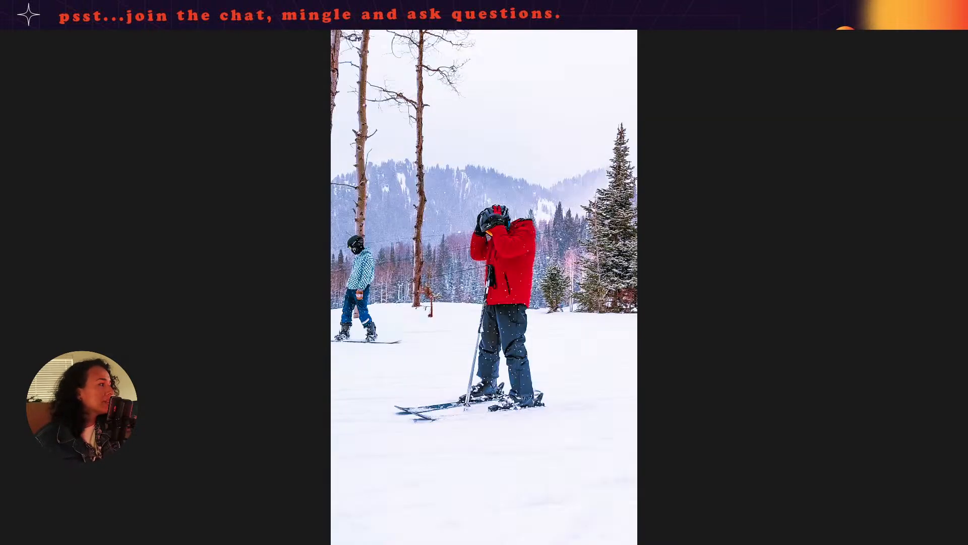
key("Right")
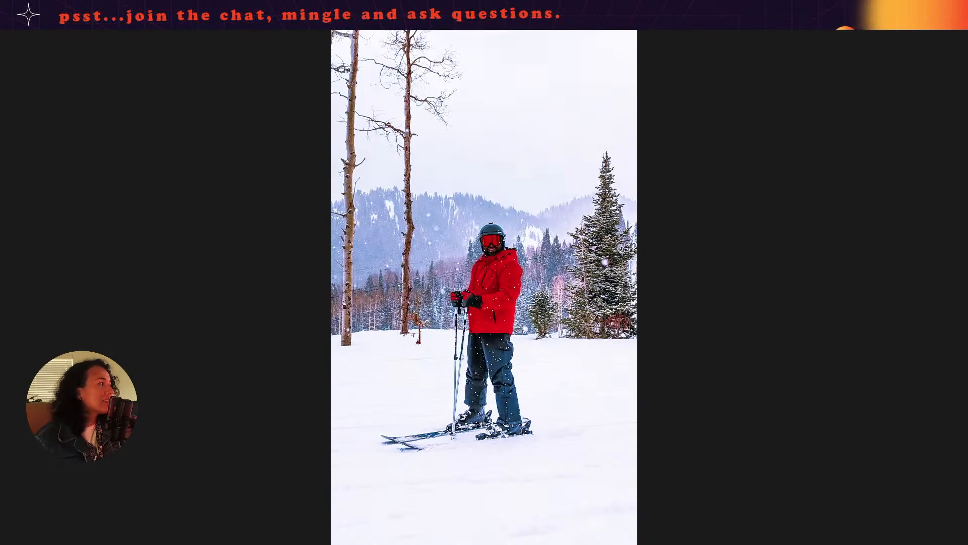
key("Right")
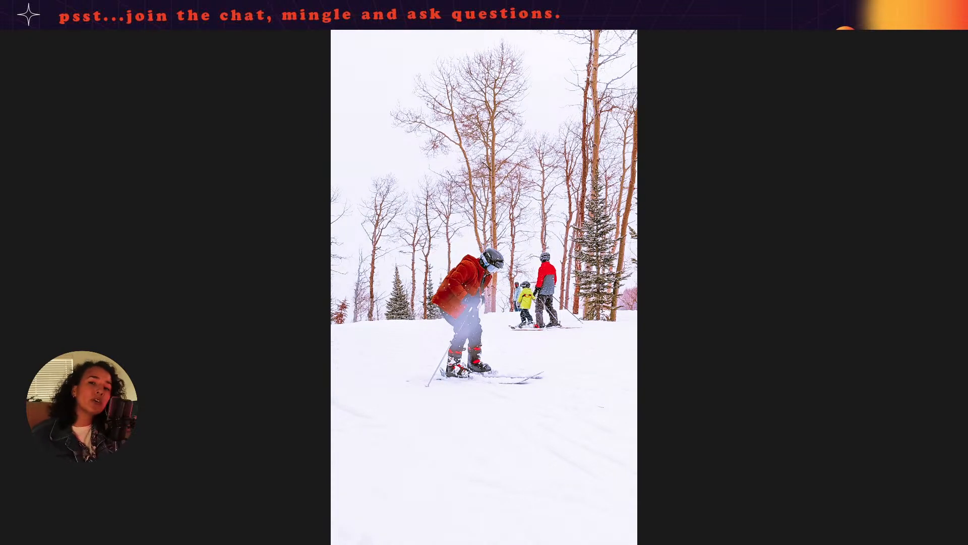
- Compare the edited photo of the skier sitting on the wooden bench against its original version
key("Right")
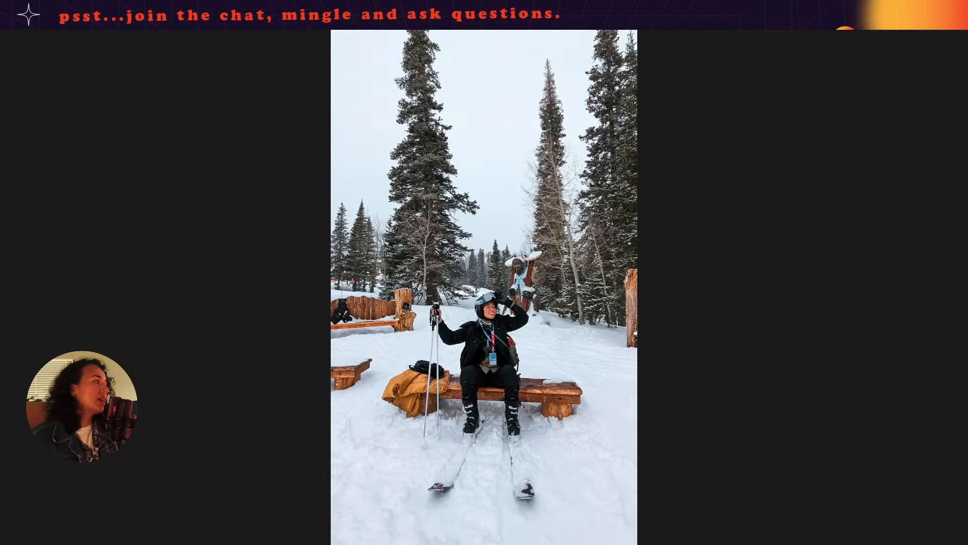
key("backslash")
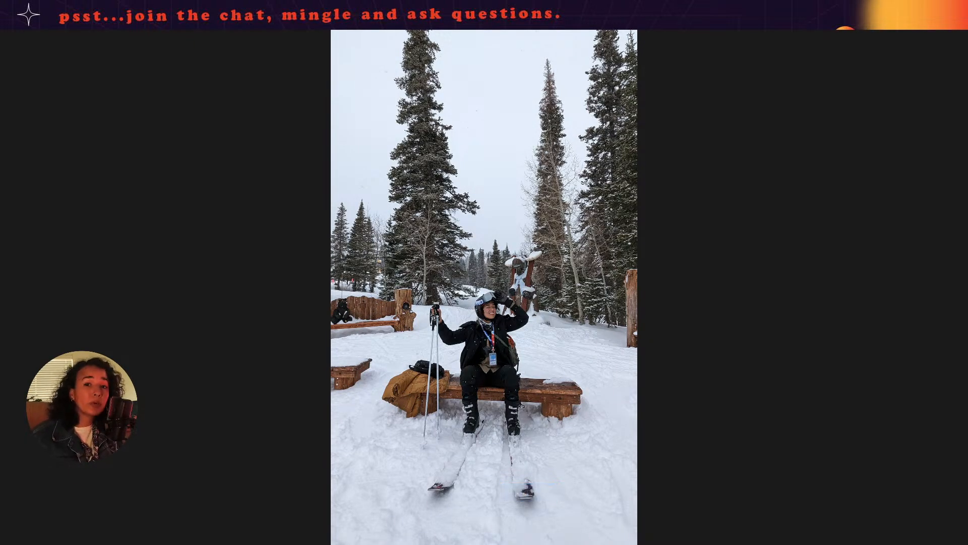
key("backslash")
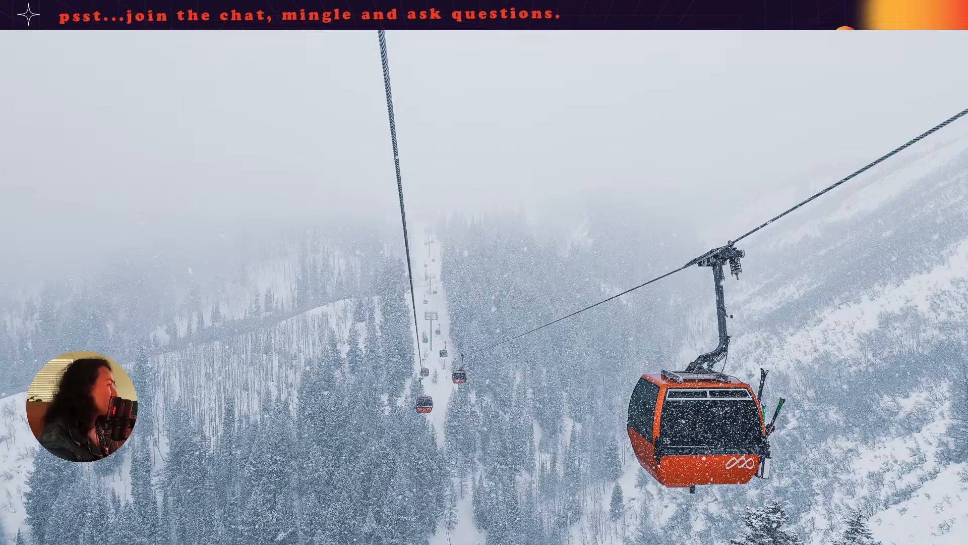
- Leave full screen on the orange gondola photo and view the portrait of the man wearing the Pixel Village scarf
key("Escape")
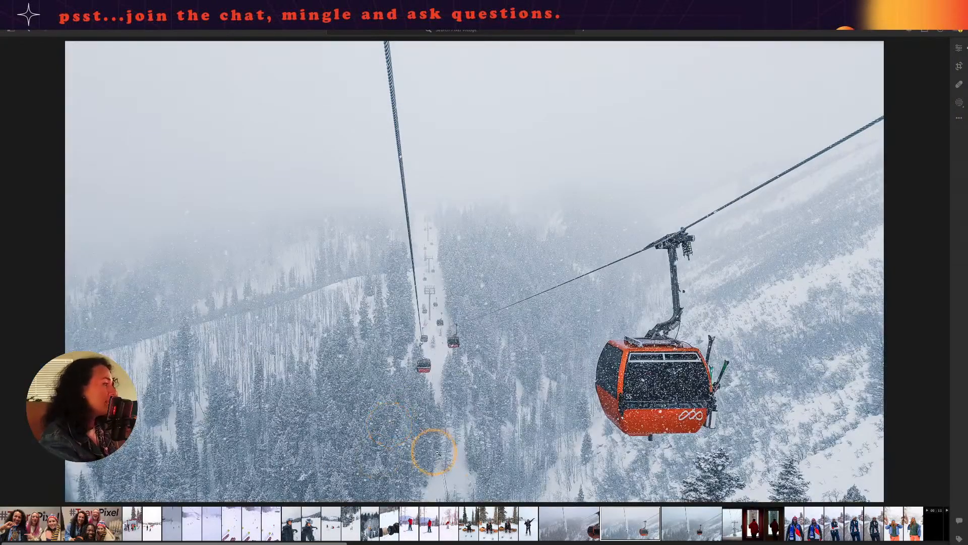
key("f")
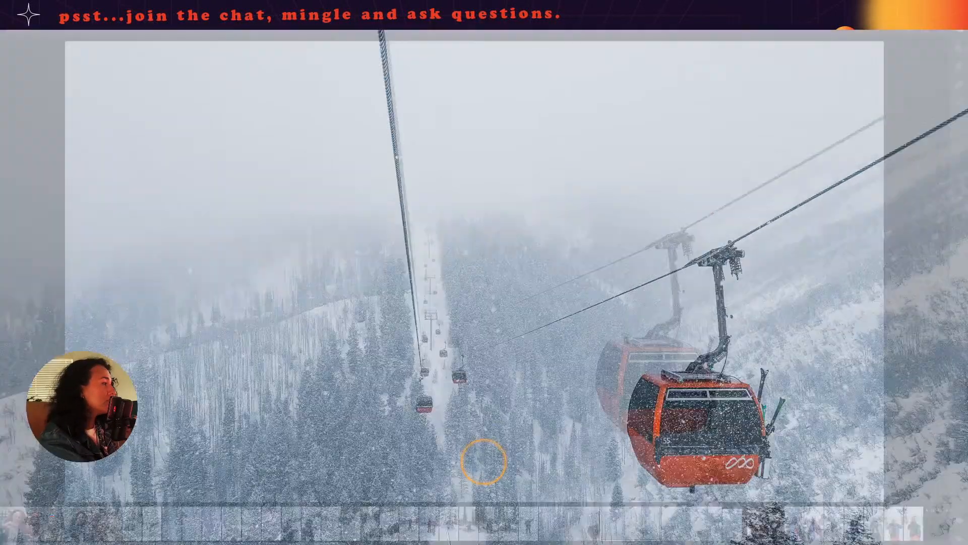
key("f")
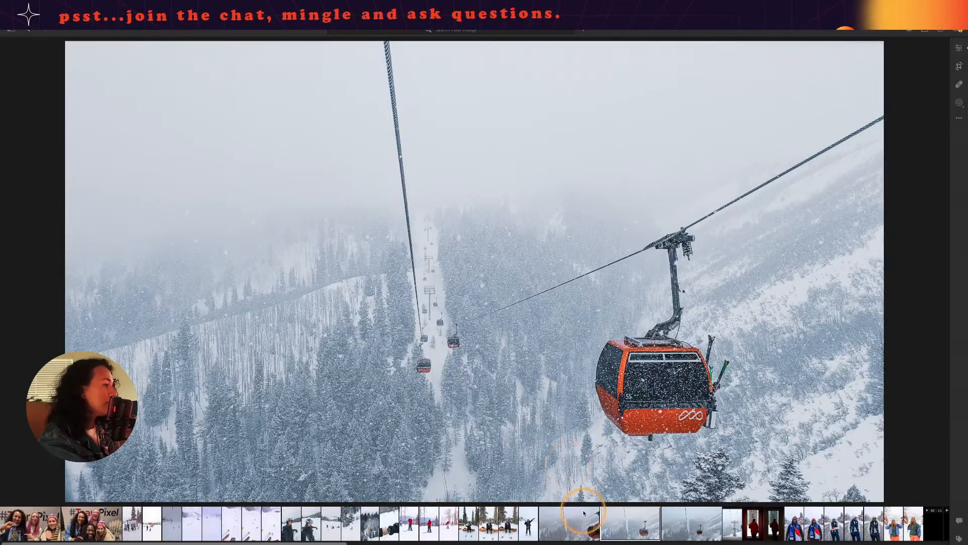
left_click_drag(343, 543, 383, 542)
scroll(381, 543, "right", 6)
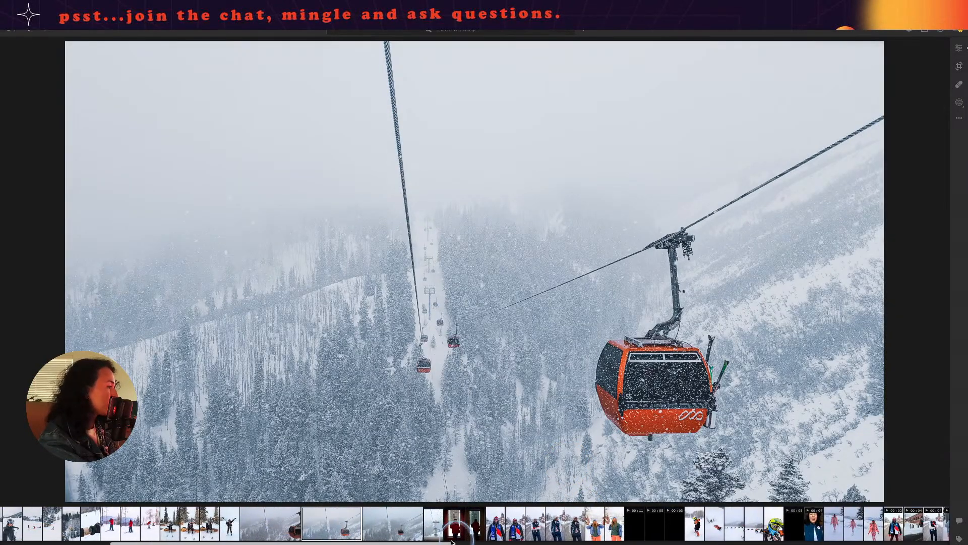
left_click(383, 527)
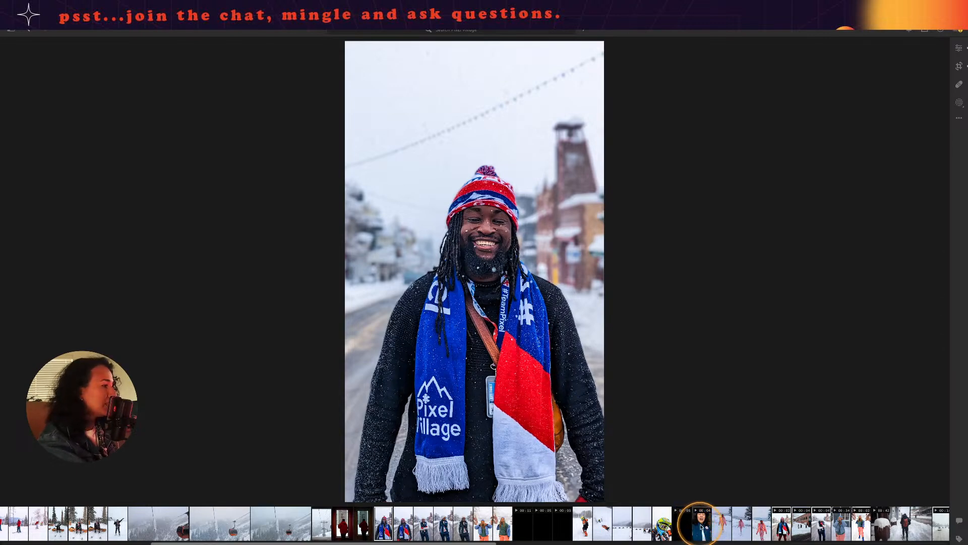
- Look through the album's video clips, from the beret selfie to the street portraits and the snowy sidewalk walk with the orange backpack
left_click(706, 535)
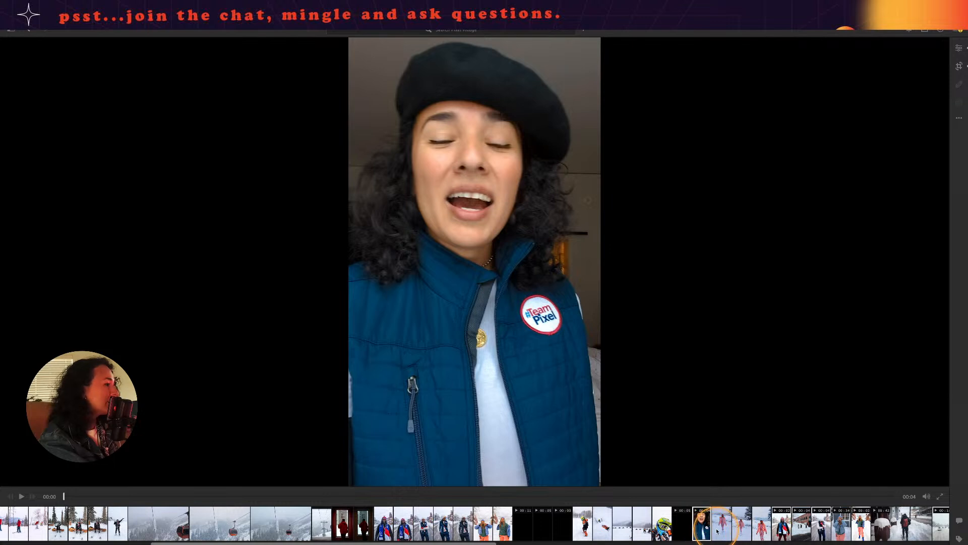
key("Right")
left_click(787, 524)
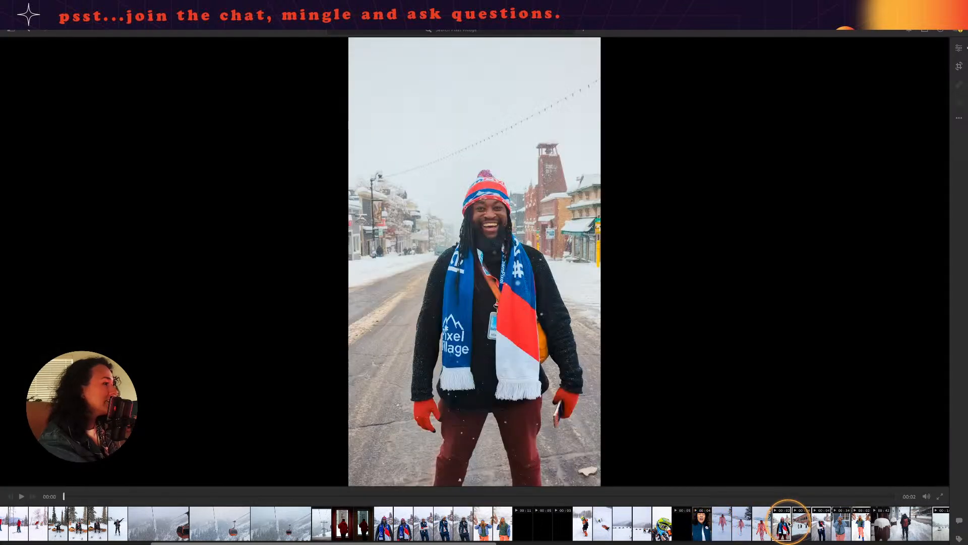
left_click(822, 527)
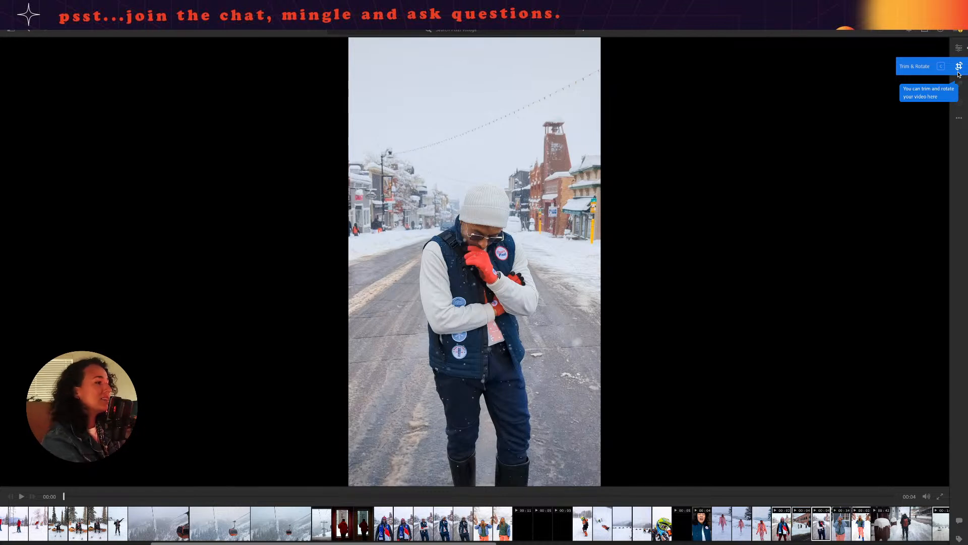
left_click(861, 527)
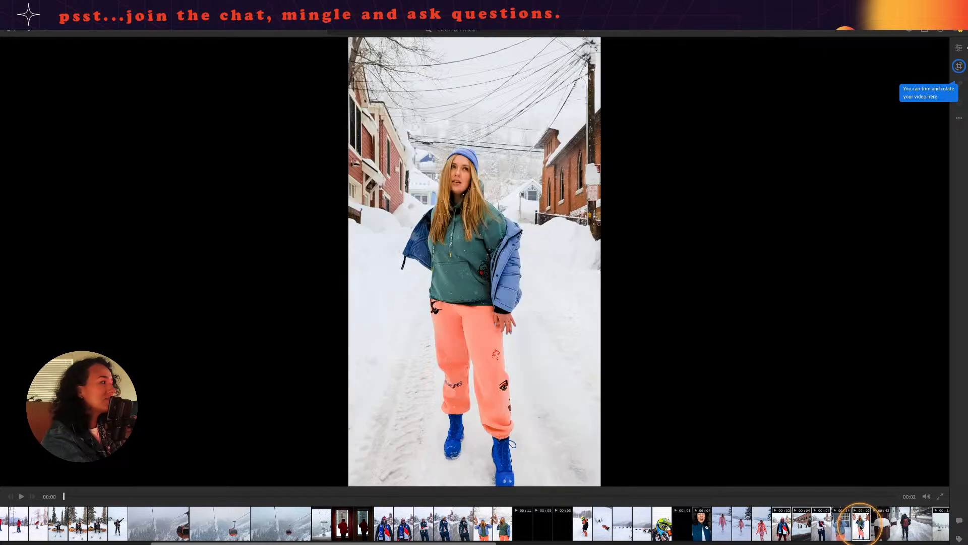
left_click(903, 526)
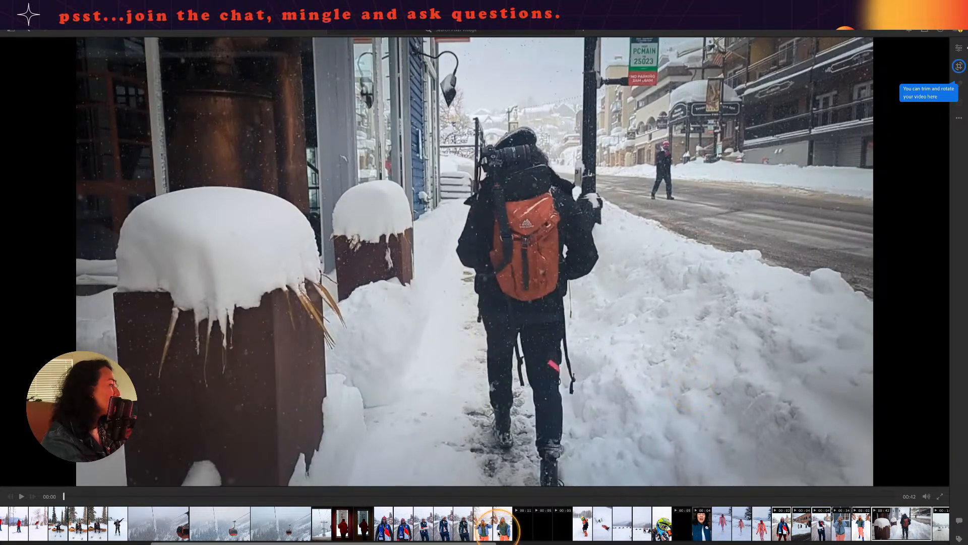
- Show the album list and look through the albums above and below Pixel Village
left_click(10, 29)
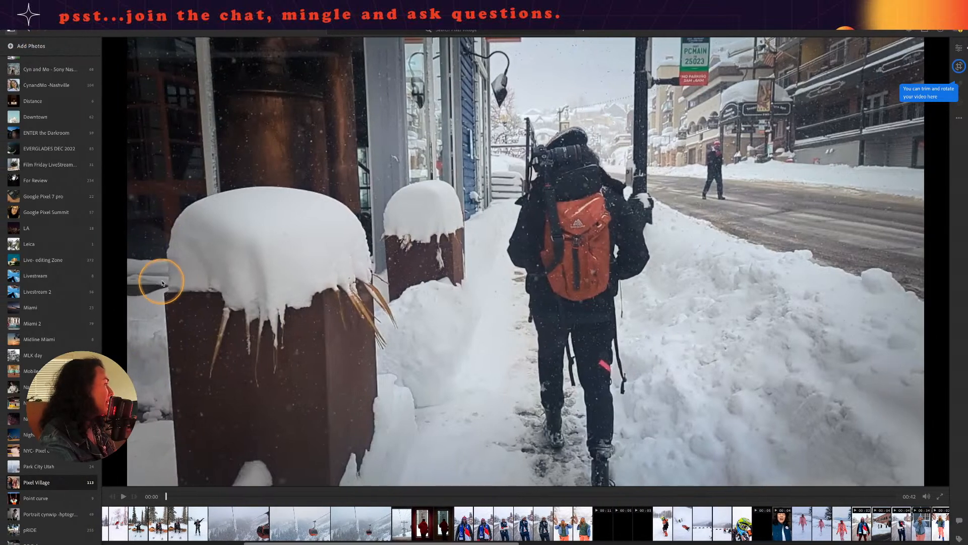
scroll(63, 479, "down", 3)
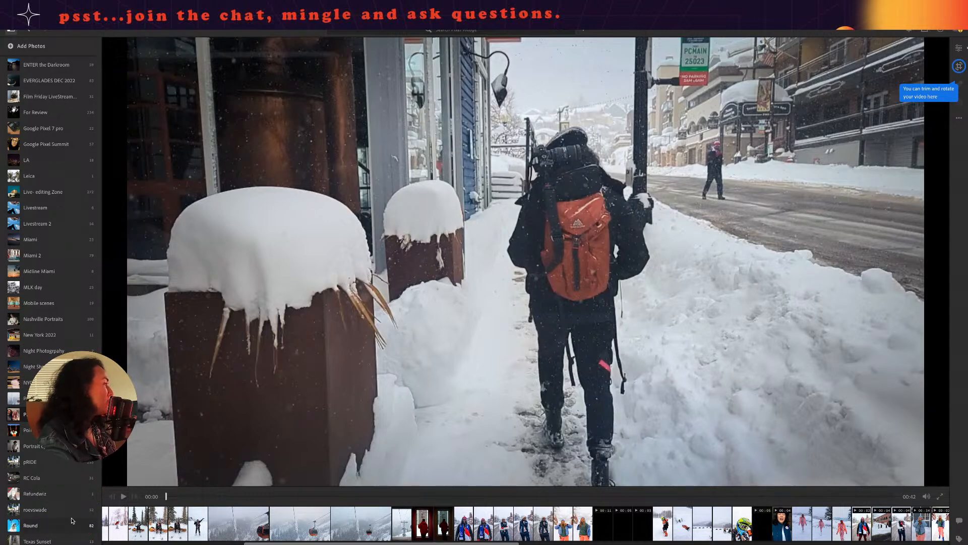
scroll(73, 520, "up", 3)
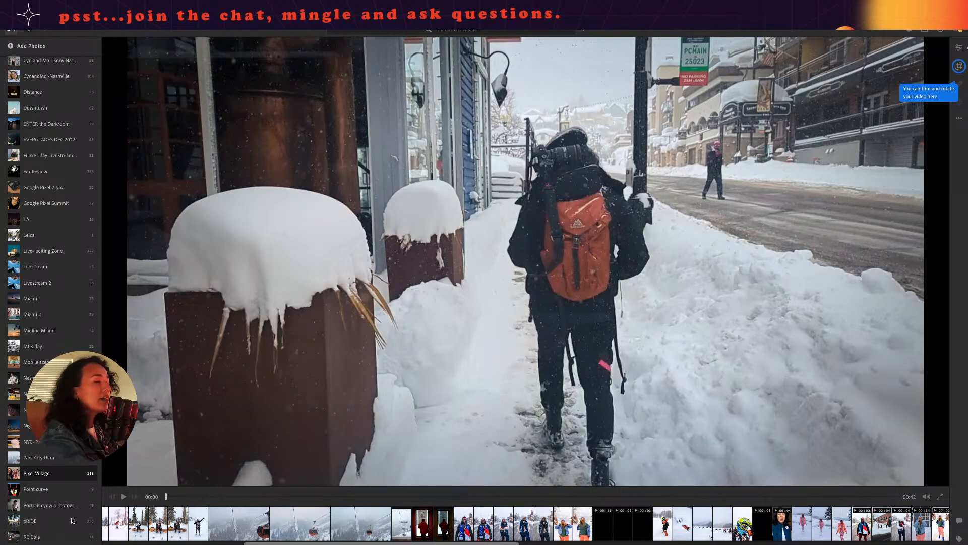
left_click(70, 520)
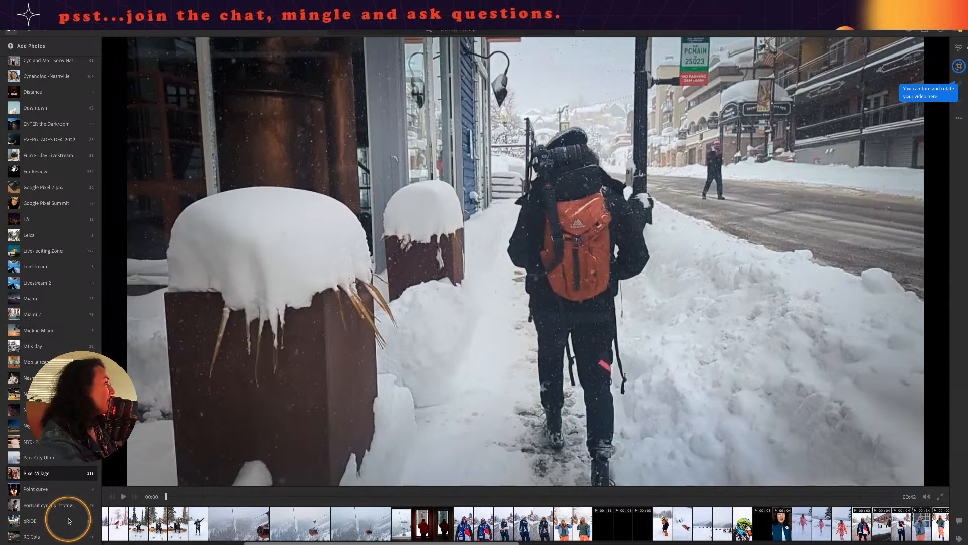
left_click(69, 520)
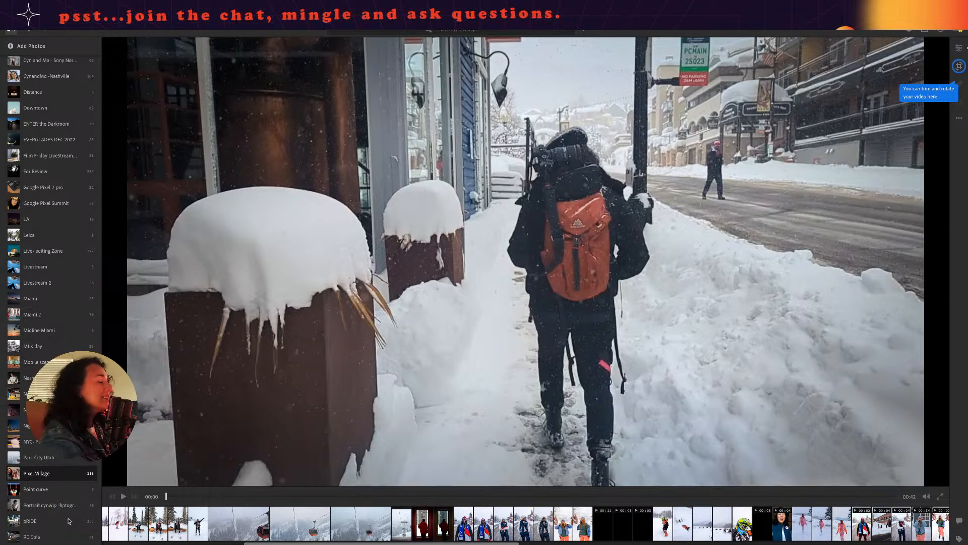
left_click(66, 525)
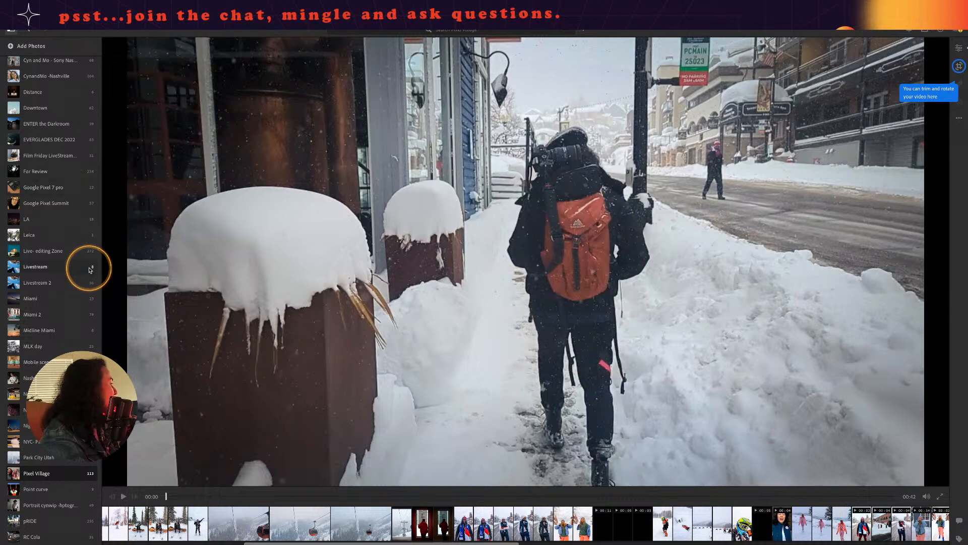
scroll(90, 269, "up", 1)
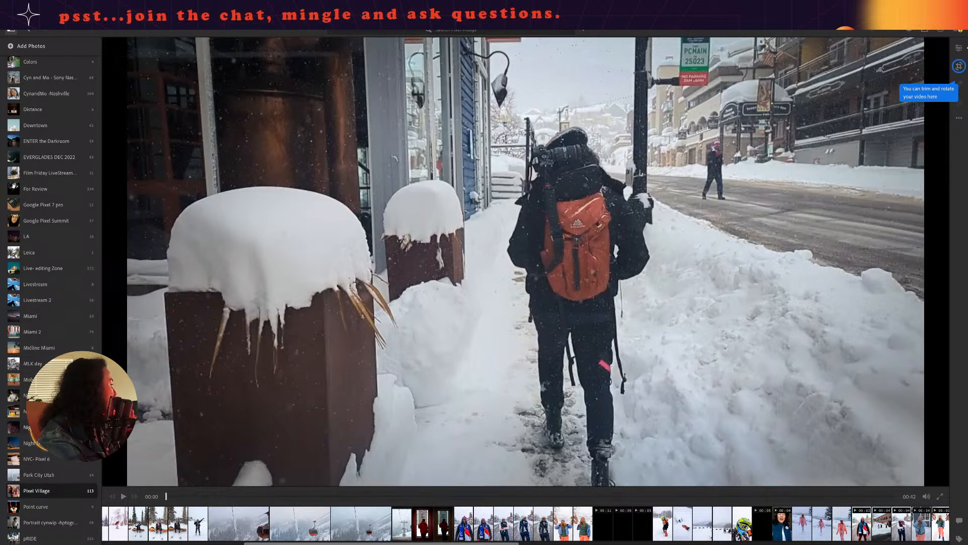
scroll(38, 438, "up", 5)
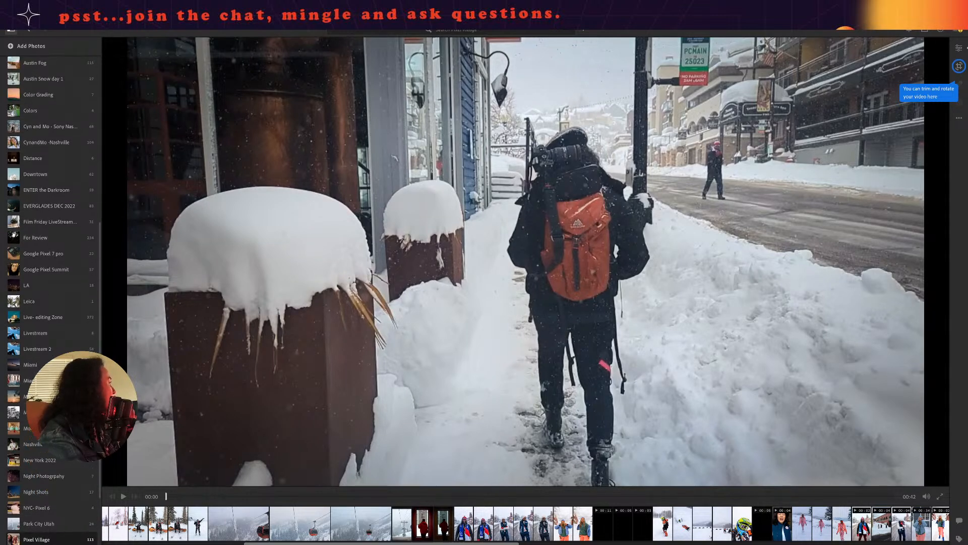
scroll(50, 302, "up", 4)
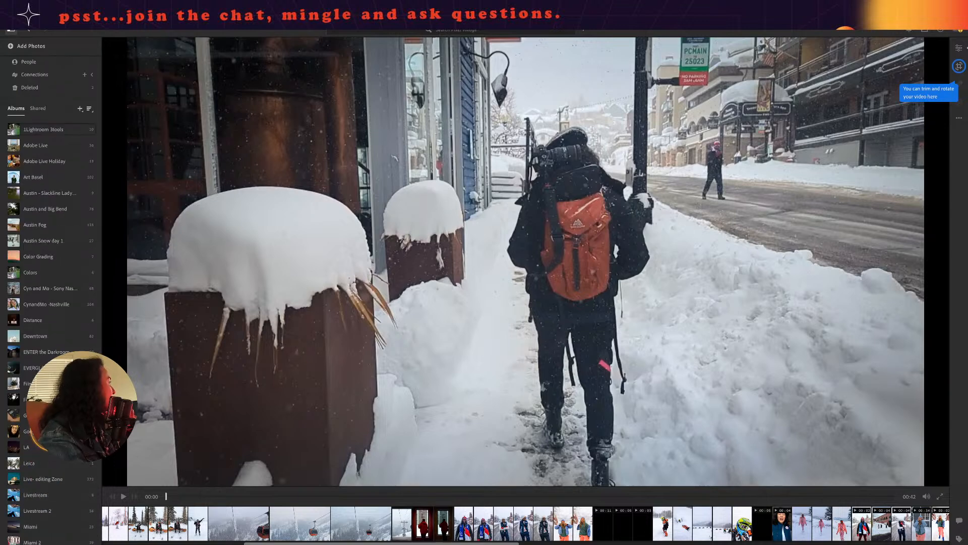
scroll(50, 303, "down", 10)
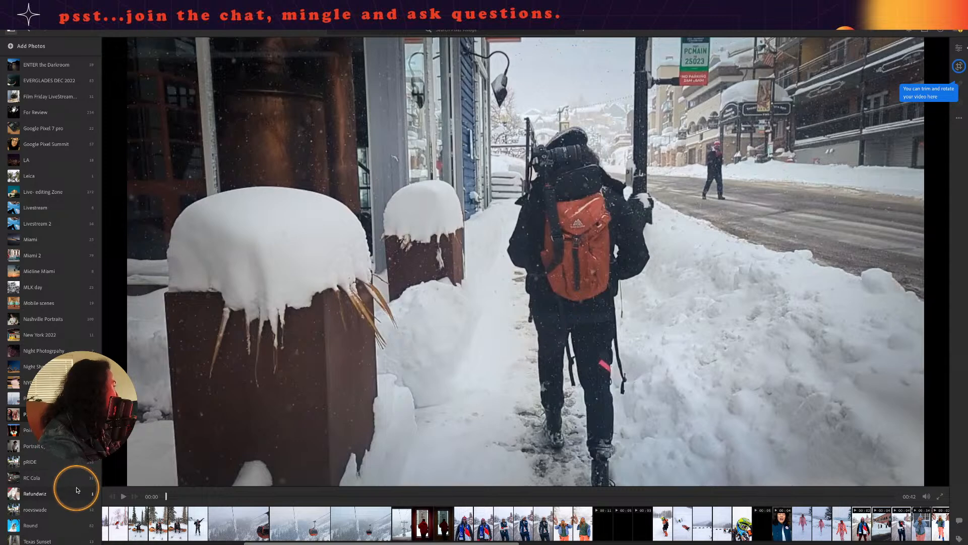
scroll(77, 489, "up", 1)
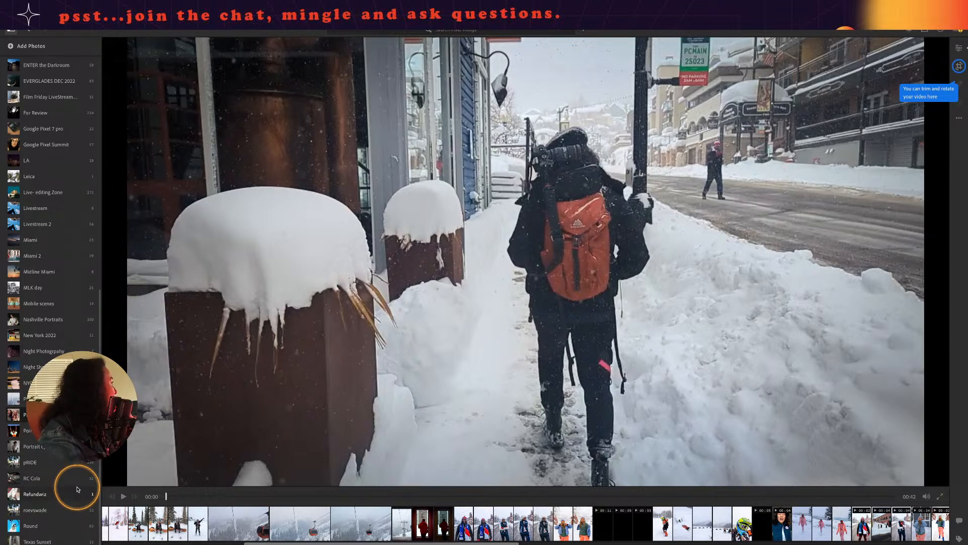
scroll(77, 489, "up", 3)
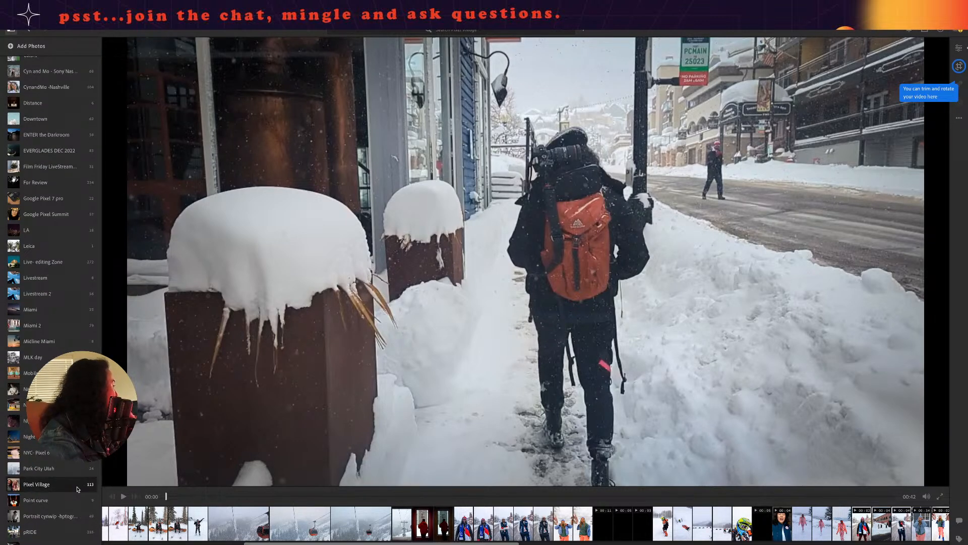
- Open the Park City Utah album and display the photo of the red Coca-Cola van
left_click(36, 467)
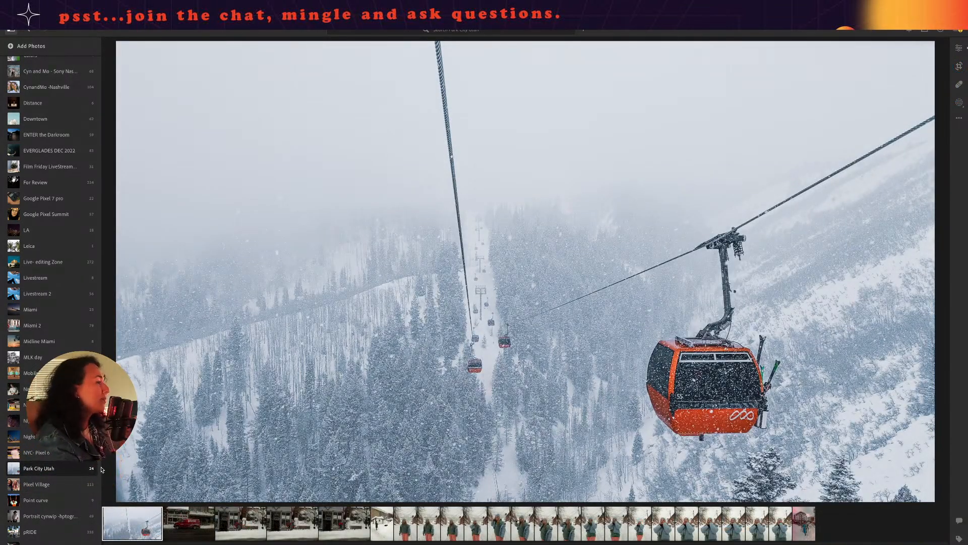
left_click(198, 524)
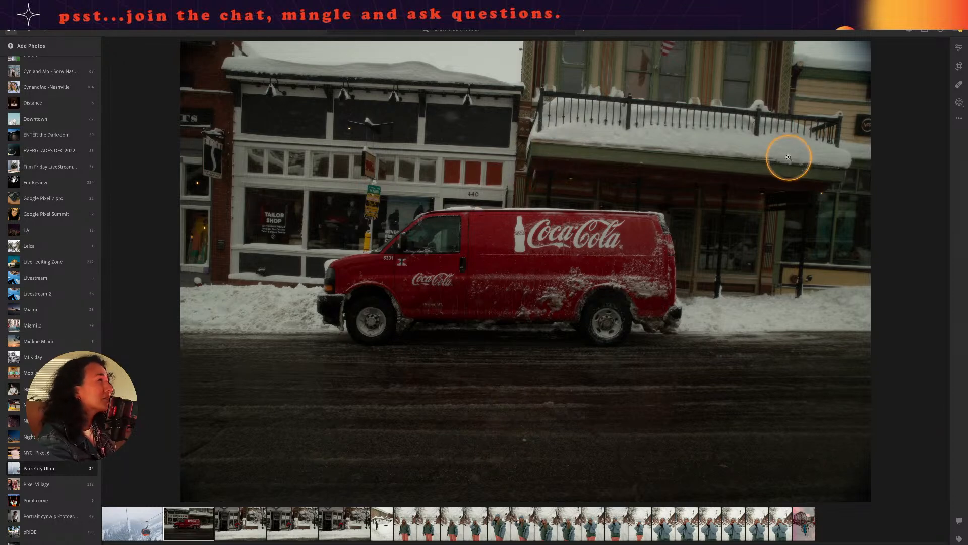
- Straighten the Coca-Cola van photo with a slight counterclockwise rotation in the Crop tool
left_click(959, 67)
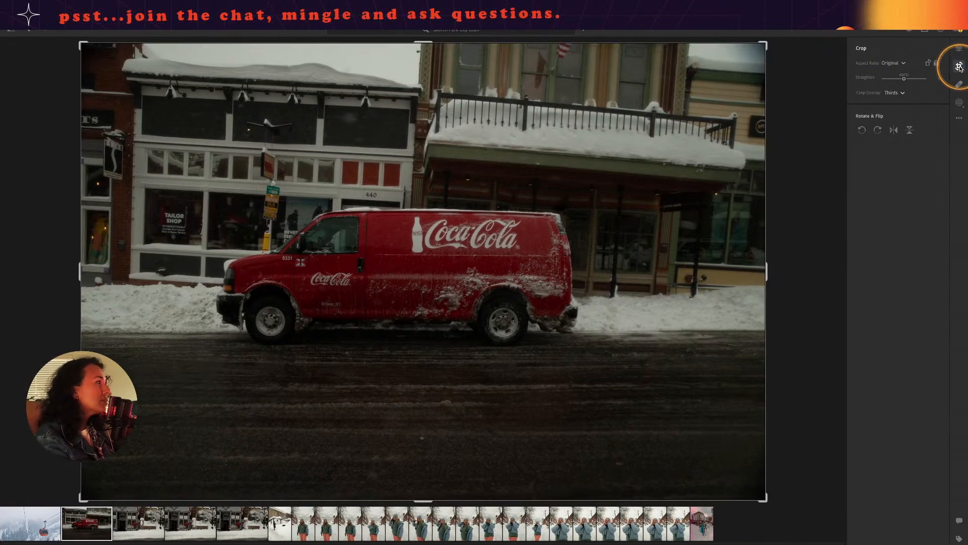
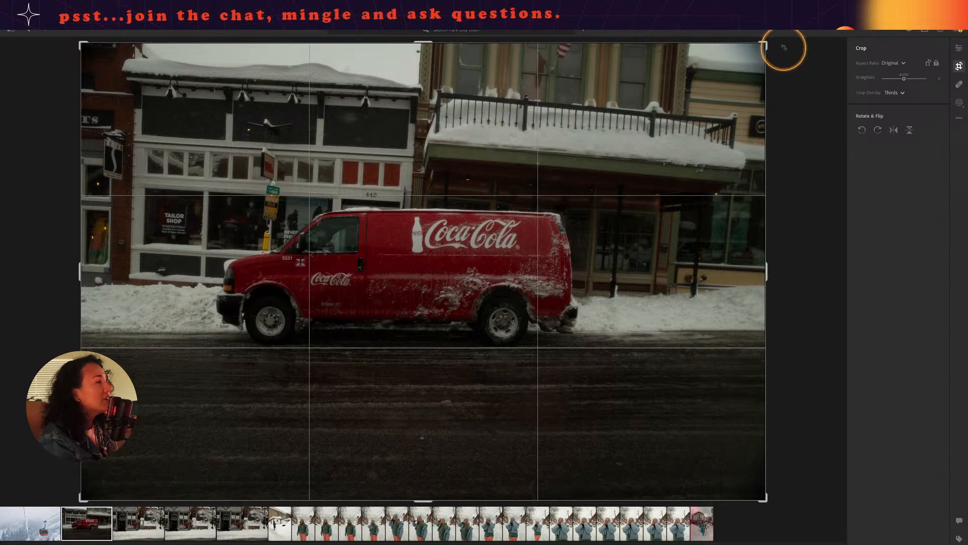
left_click_drag(786, 44, 788, 33)
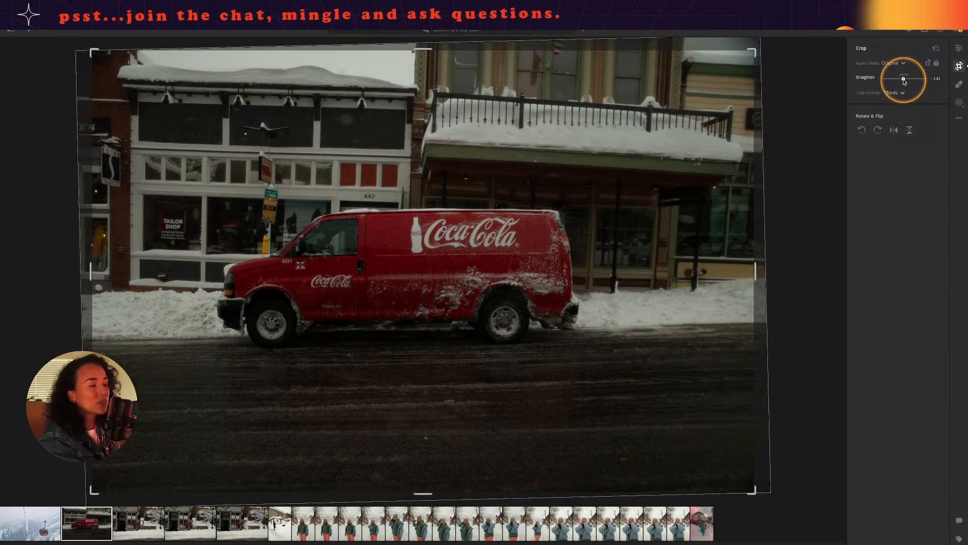
left_click_drag(904, 81, 905, 80)
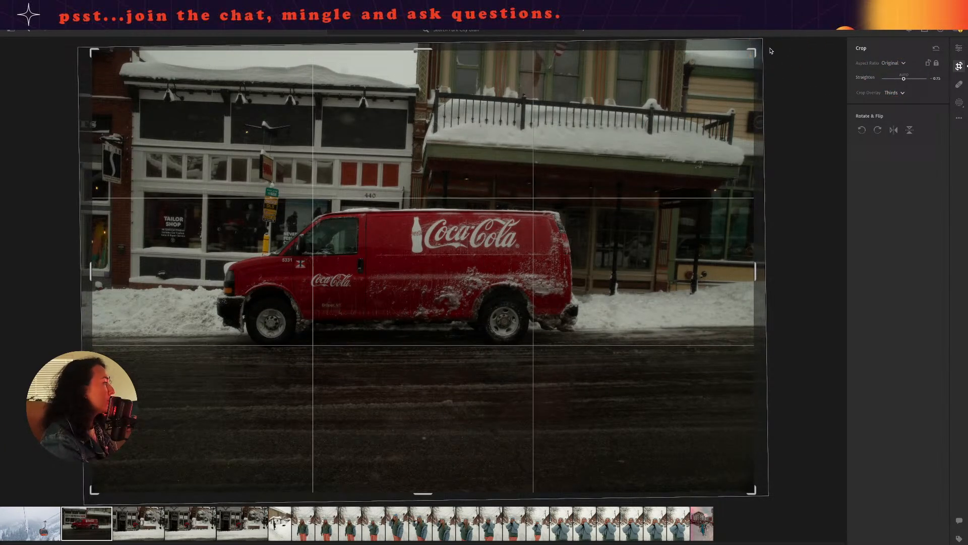
left_click_drag(904, 79, 903, 80)
key("e")
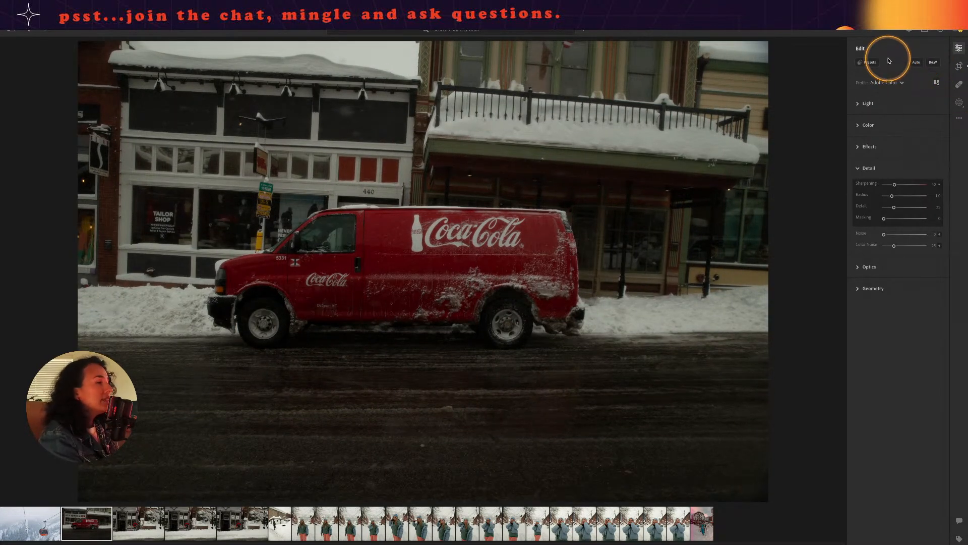
- Tilt the Coca-Cola van photo several degrees clockwise with the Straighten setting and apply the crop
left_click(959, 66)
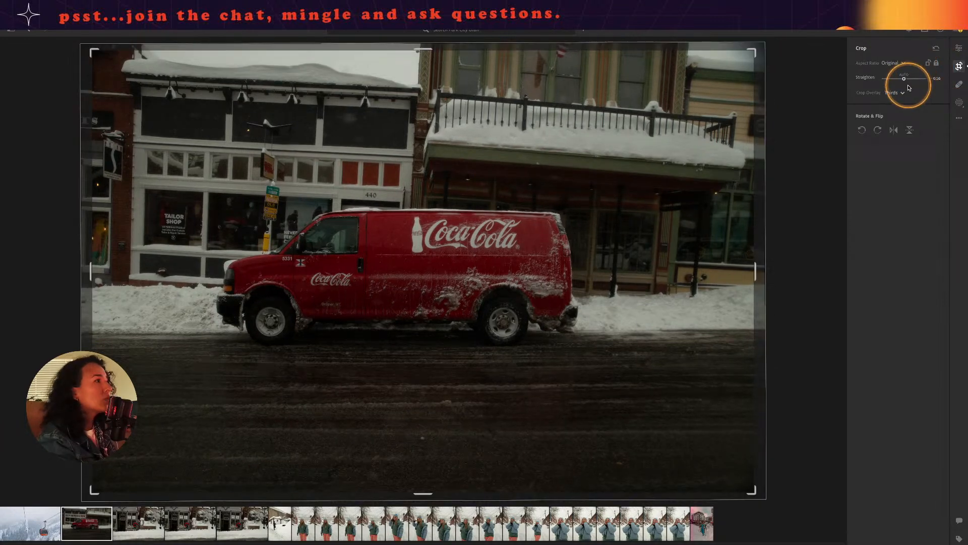
left_click_drag(906, 80, 908, 79)
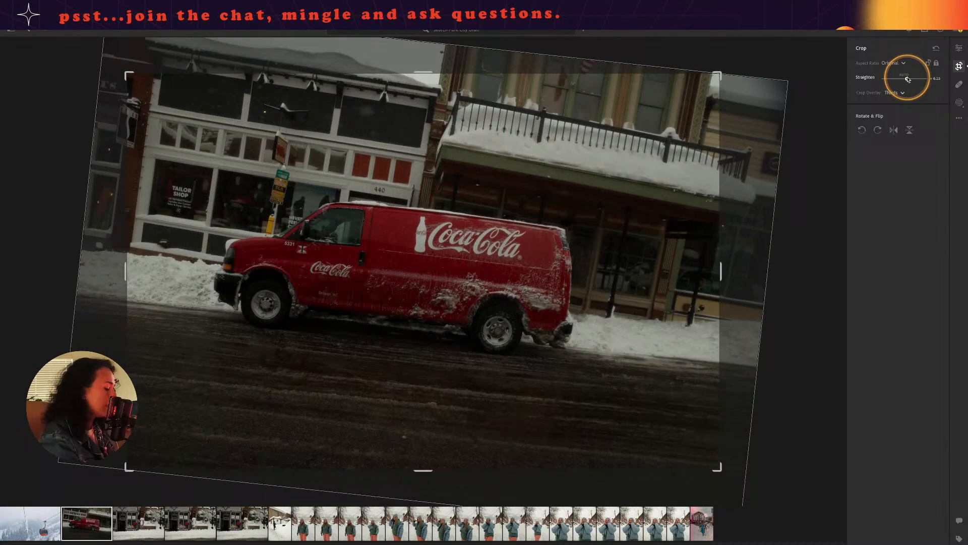
key("Return")
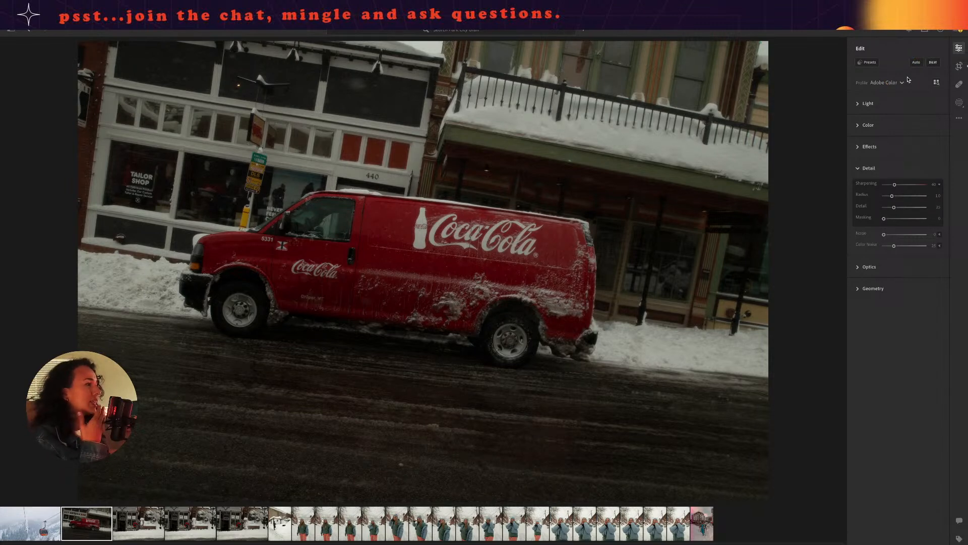
- Shift the tilted Coca-Cola van photo slightly to the right within the crop frame and apply the crop
left_click(958, 66)
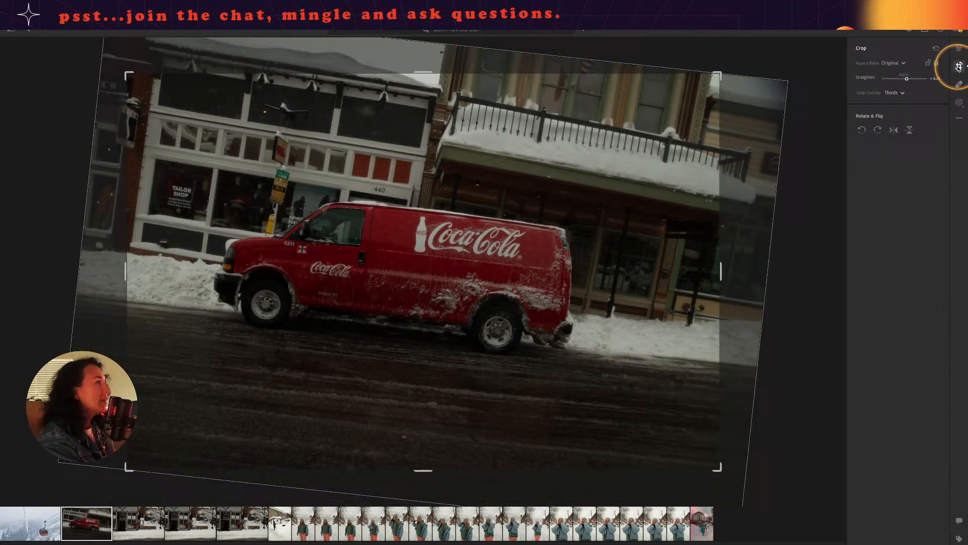
left_click_drag(519, 320, 553, 318)
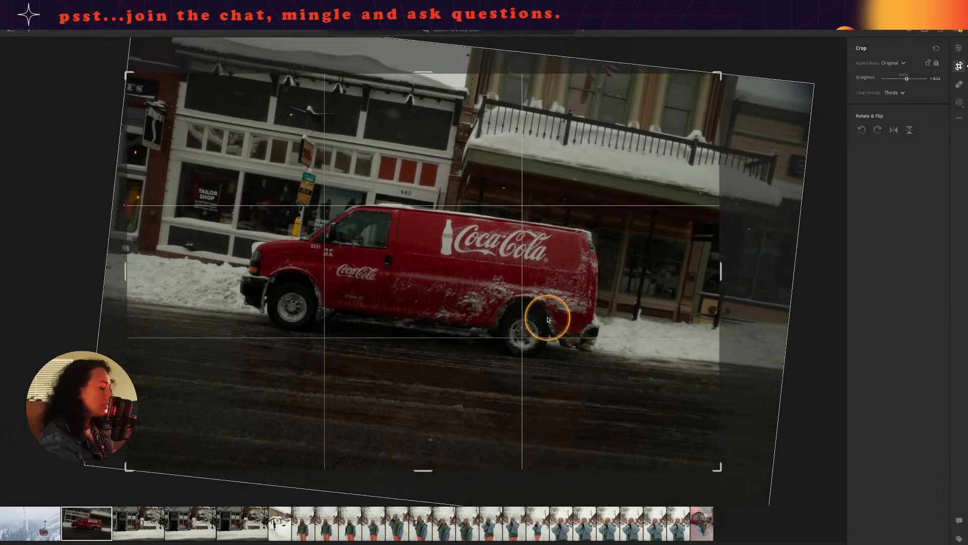
key("Return")
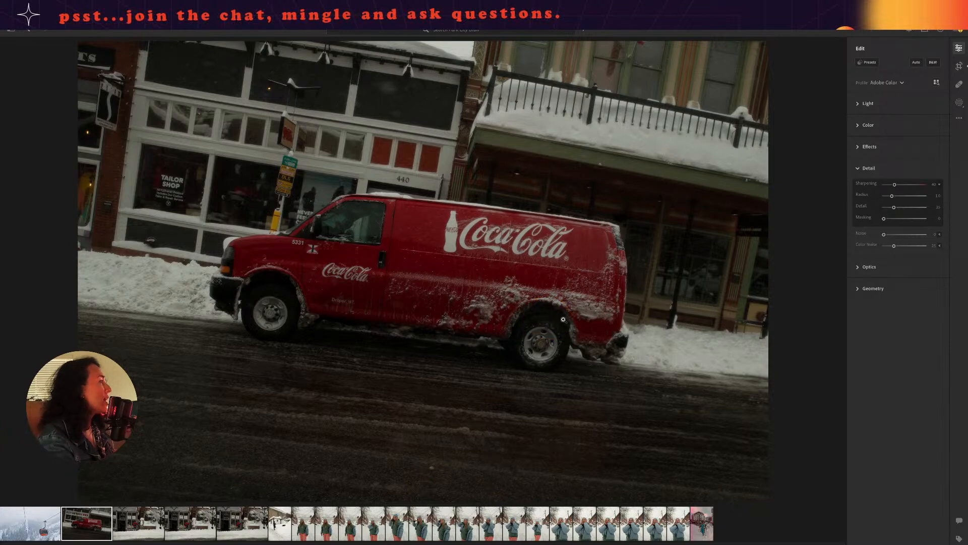
- Undo the crop repositioning and the clockwise tilt of the van photo, then check its crop frame
left_click(697, 267)
key("ctrl+z")
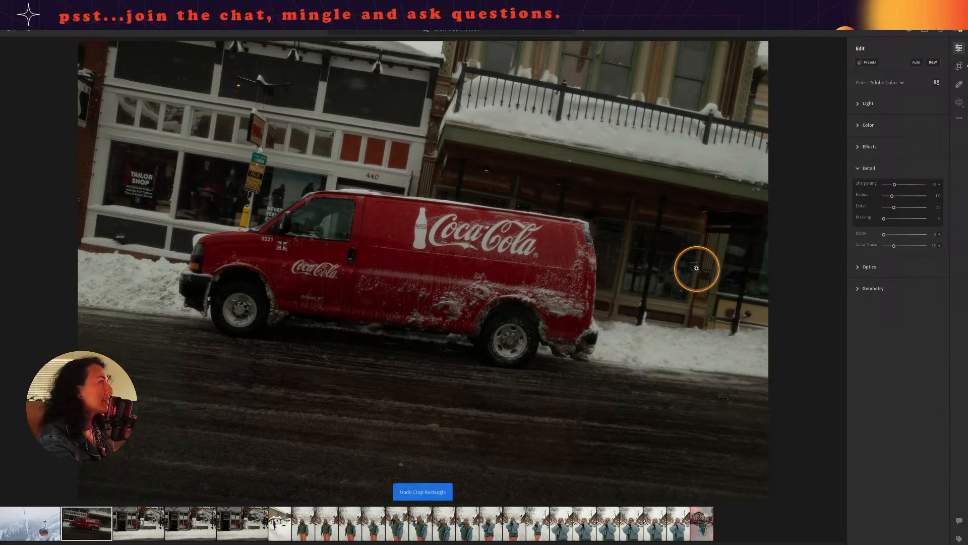
key("ctrl+z")
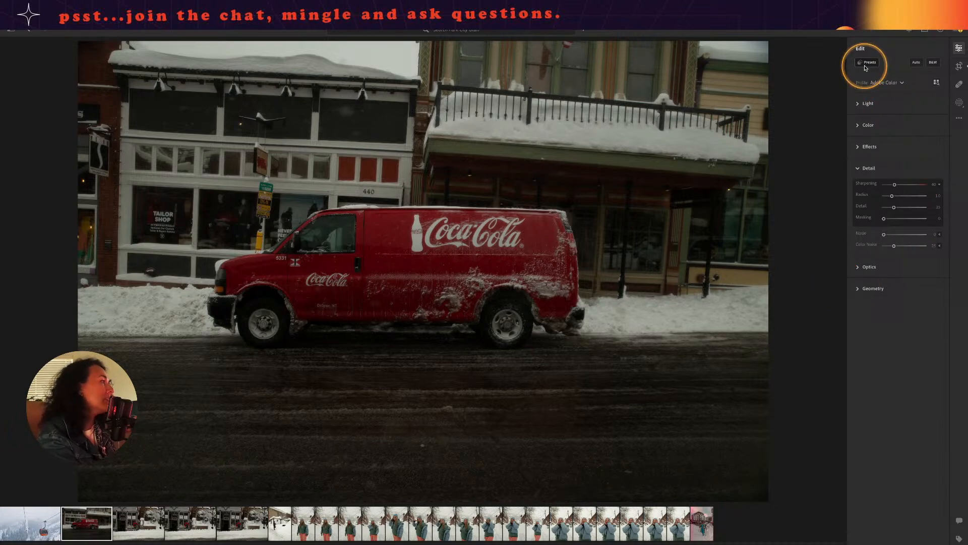
left_click(960, 71)
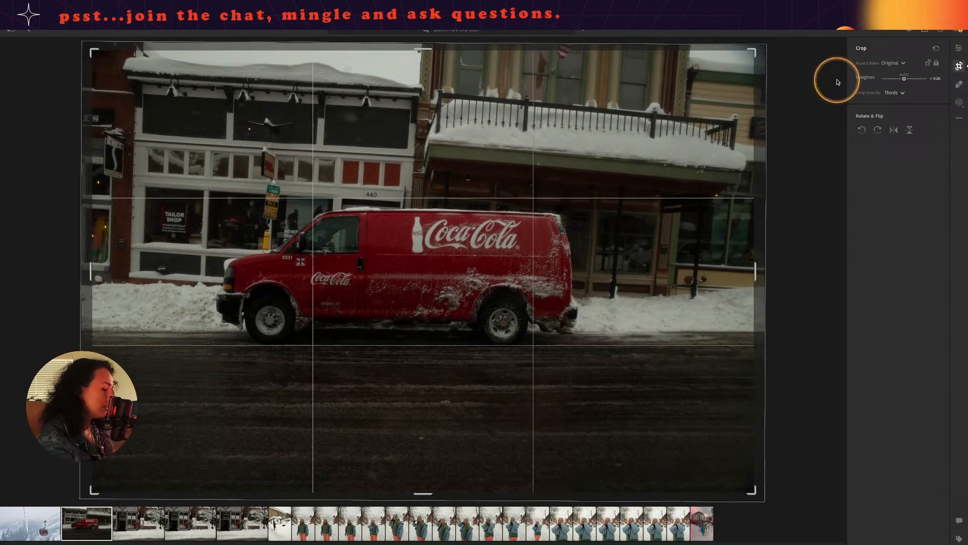
key("Return")
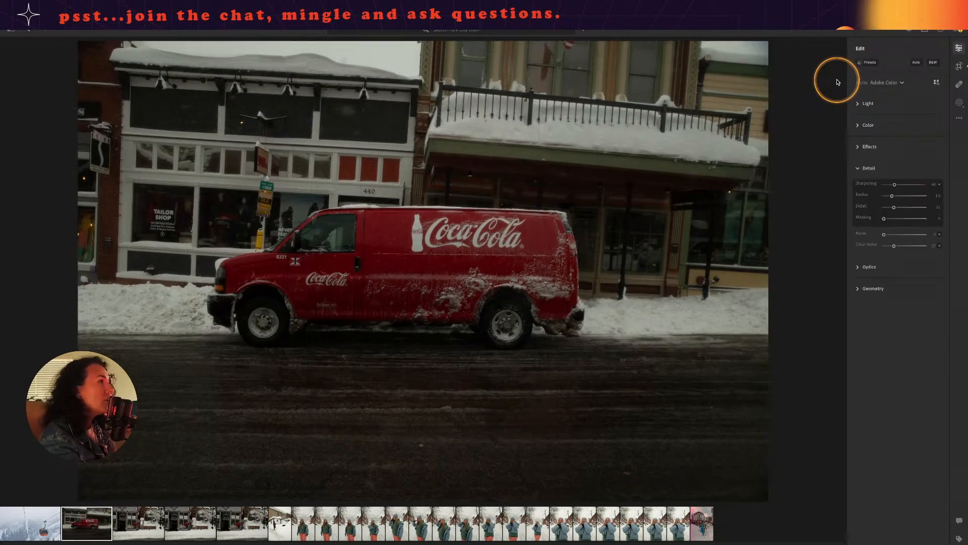
- Enable Remove Chromatic Aberration and Lens Corrections for the van photo and show the lens correction options
left_click(858, 289)
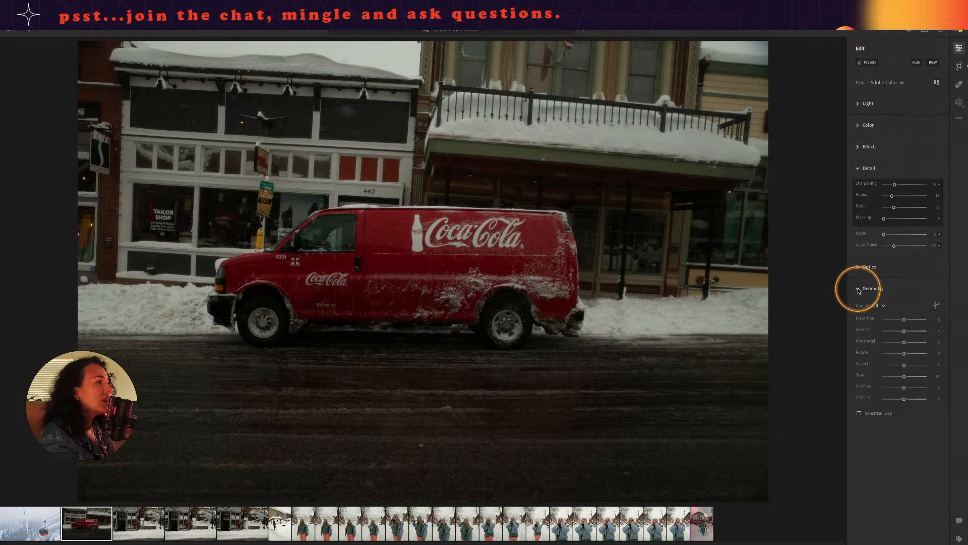
left_click(859, 288)
left_click(860, 268)
key("alt")
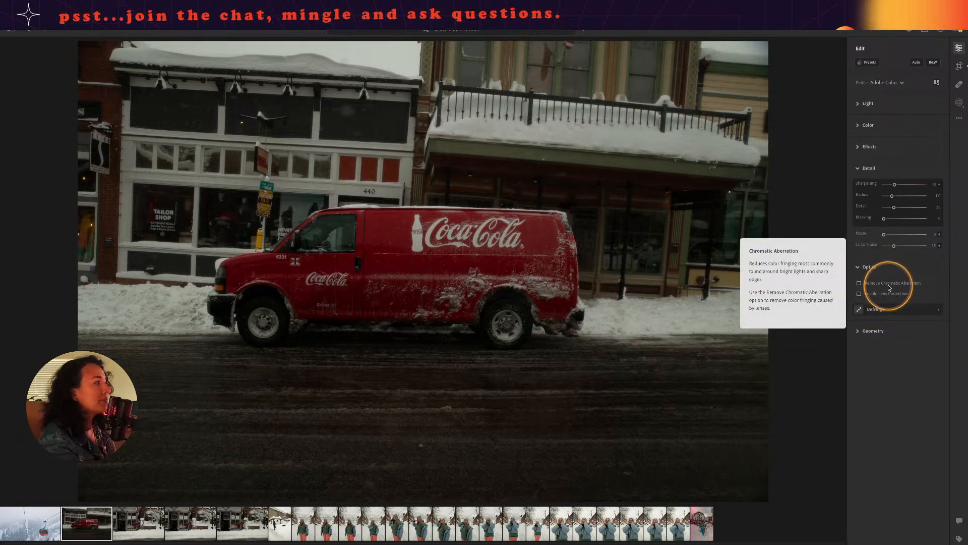
left_click(859, 284)
left_click(859, 294)
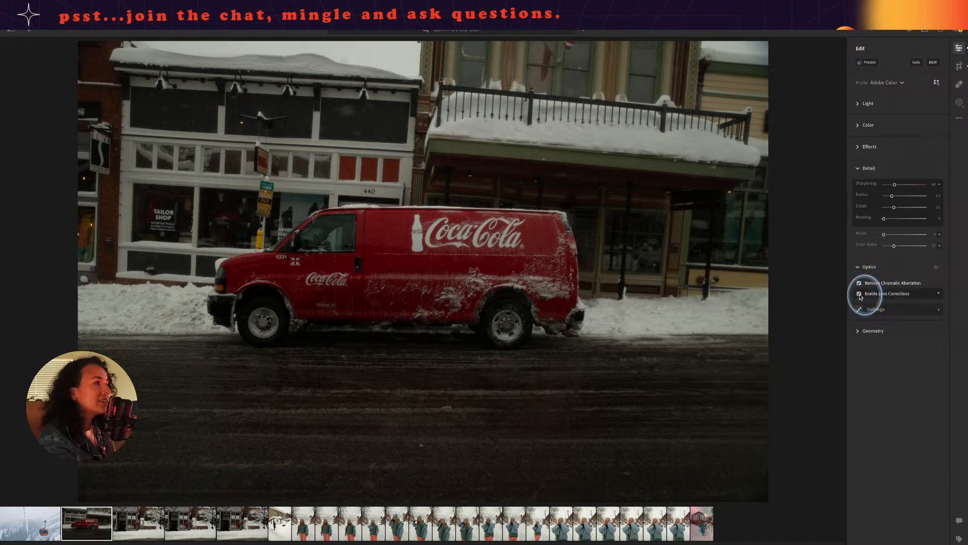
key("alt")
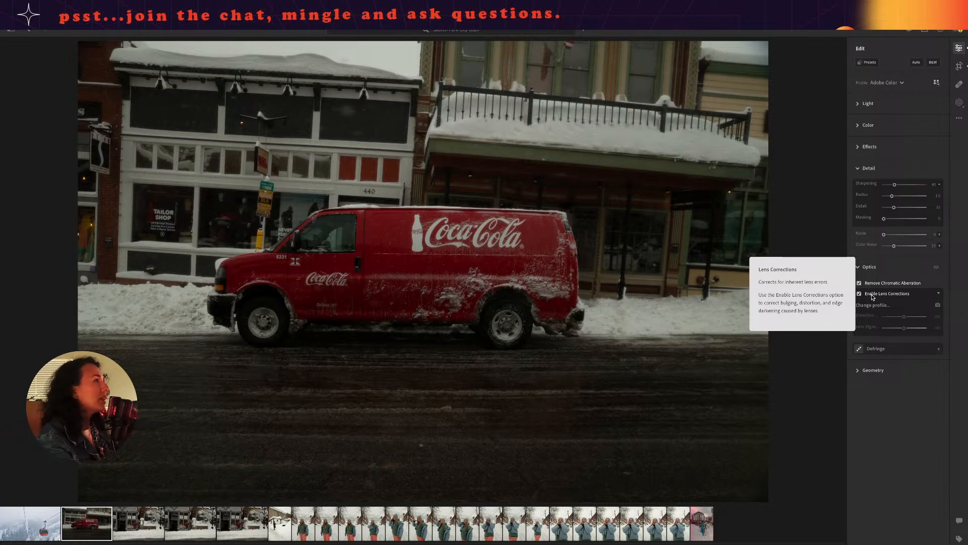
key("alt")
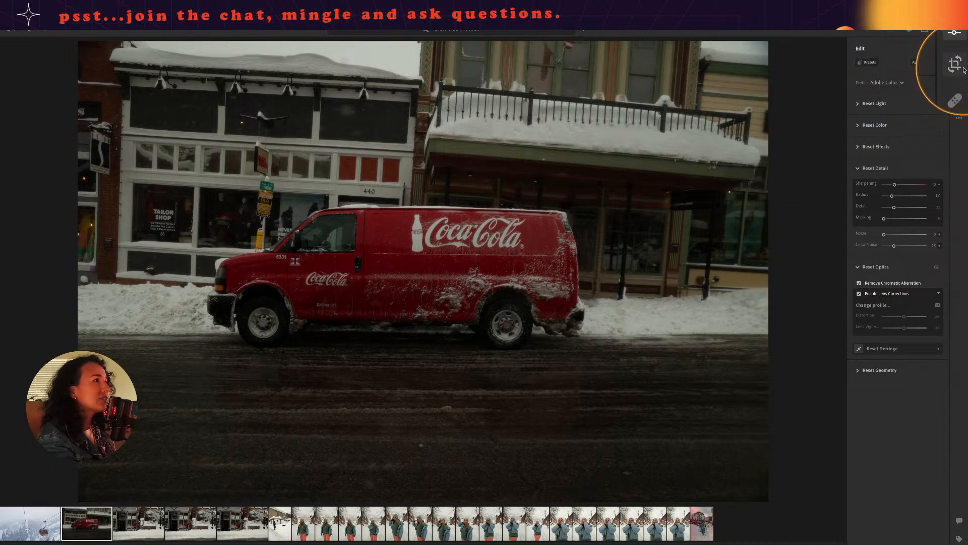
mouse_move(873, 283)
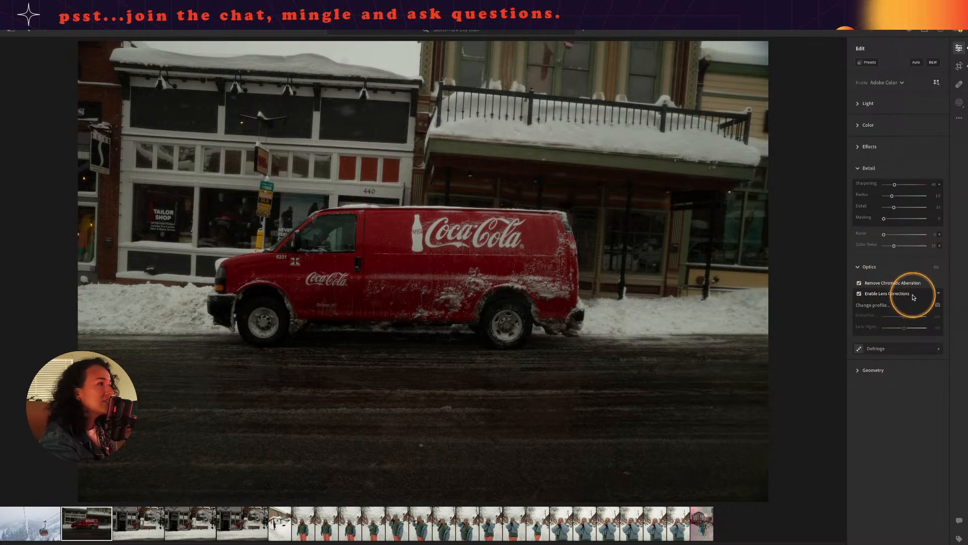
- Set the lens profile to make Canon and model Canon RF 24-70mm F2.8 L IS USM
left_click(891, 305)
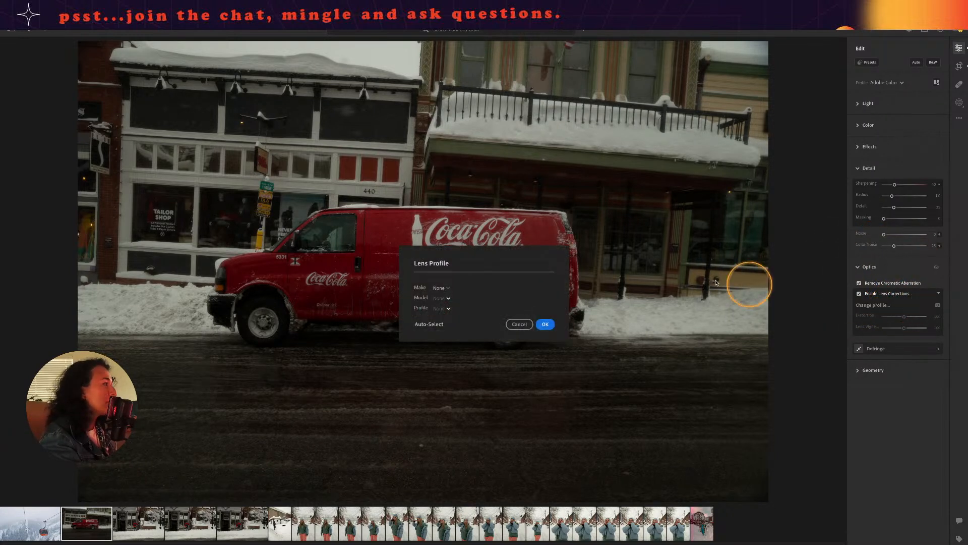
left_click(446, 288)
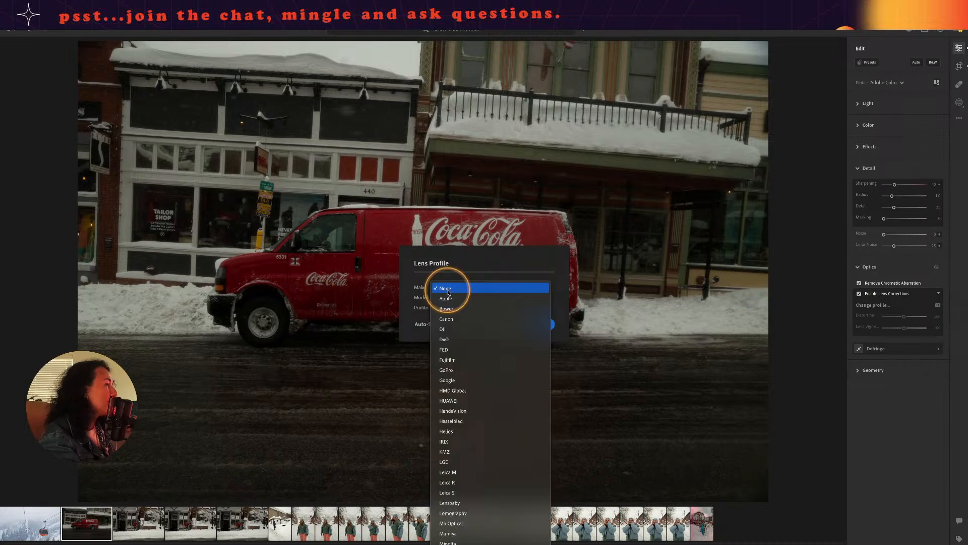
left_click(462, 320)
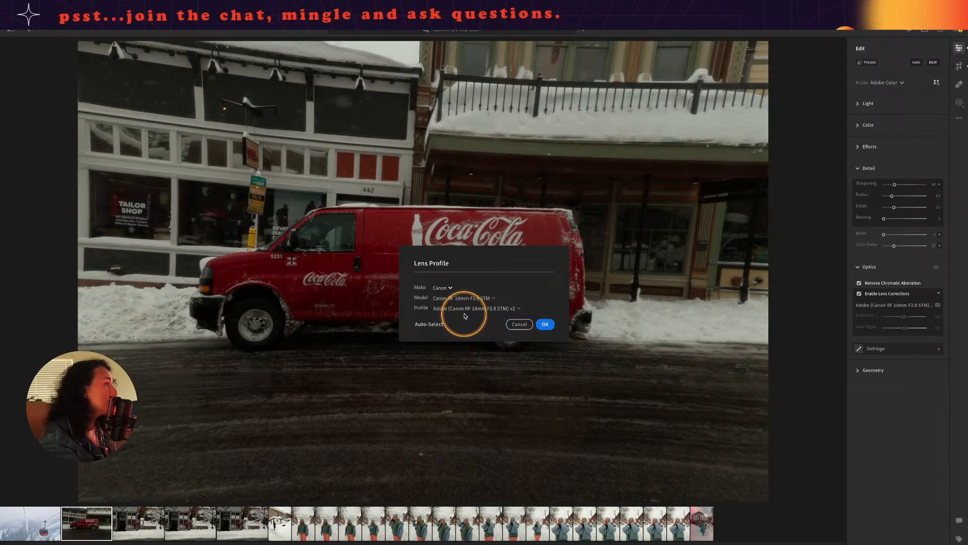
left_click(469, 298)
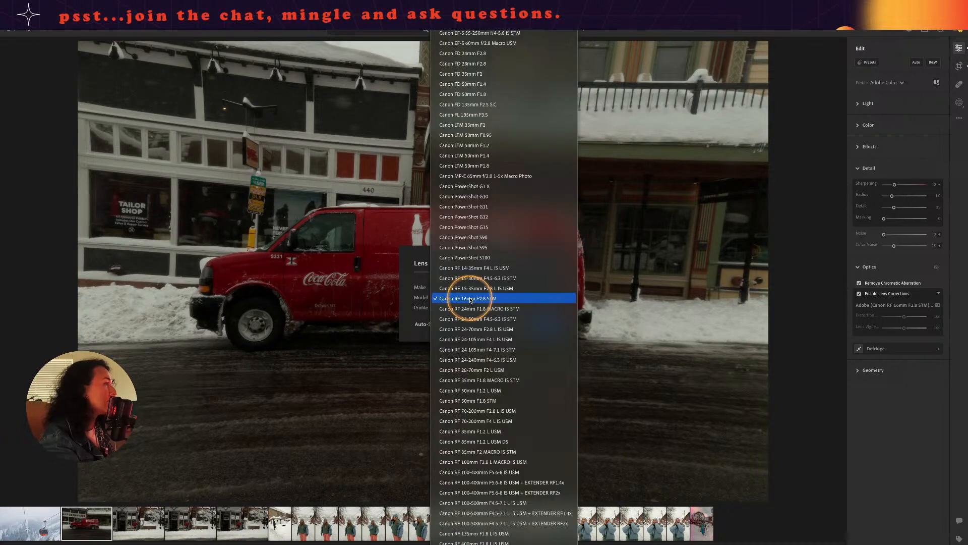
left_click(487, 329)
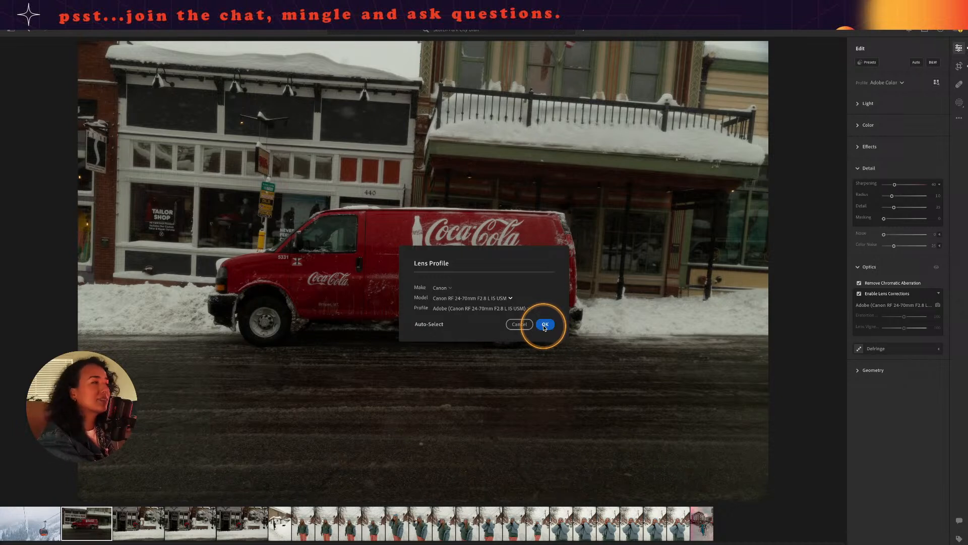
left_click(545, 325)
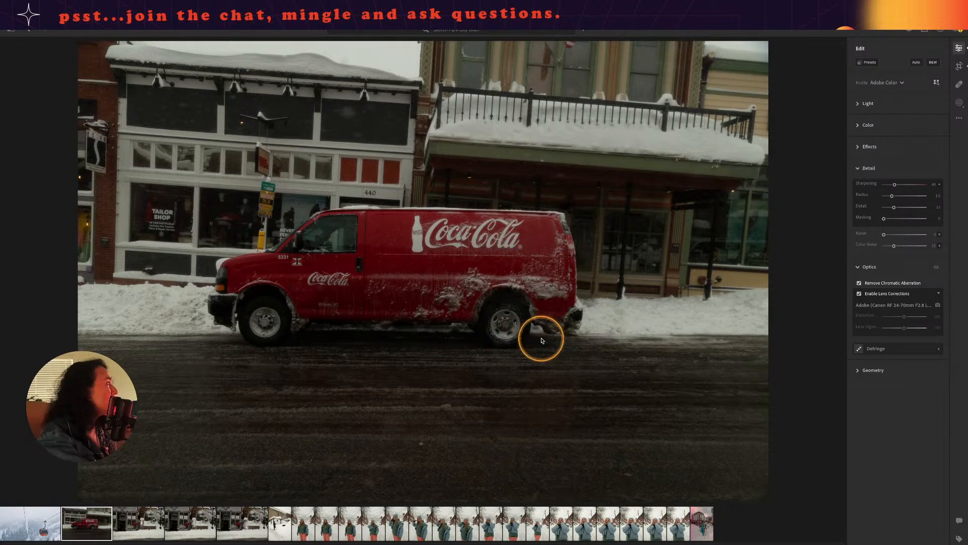
- Rotate the van photo slightly clockwise, shift it a little to the right within the crop frame, and apply the crop
left_click(959, 66)
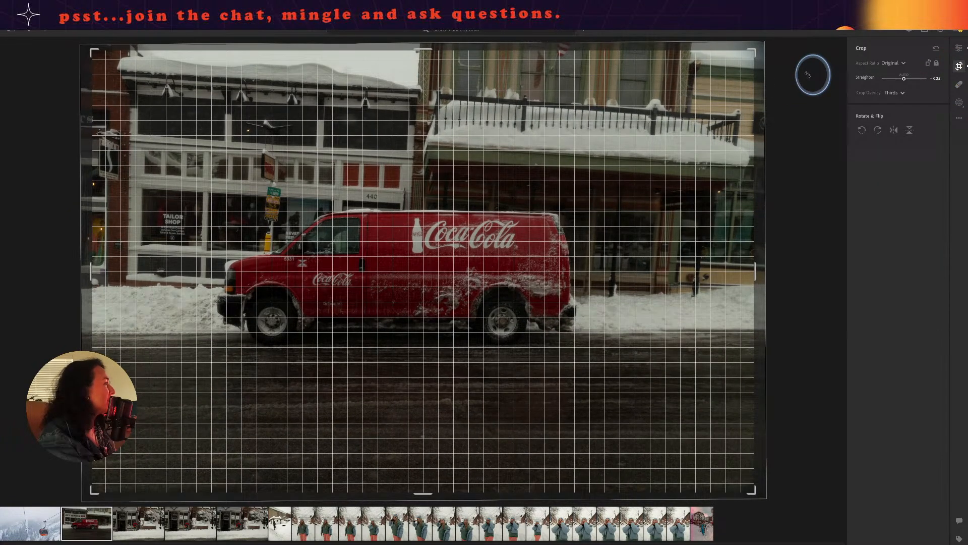
left_click(807, 74)
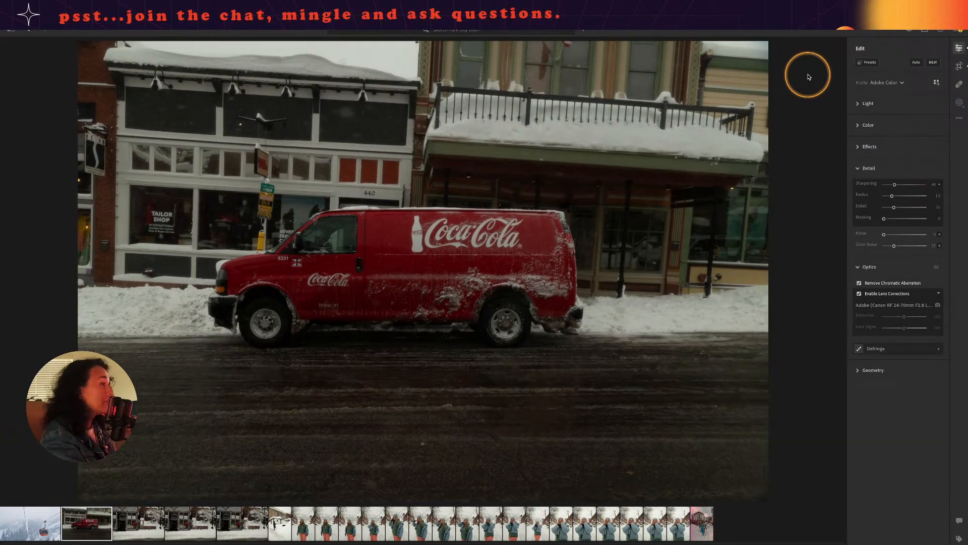
left_click(959, 65)
mouse_move(770, 70)
left_mouse_down()
mouse_move(791, 67)
mouse_move(788, 75)
left_mouse_up()
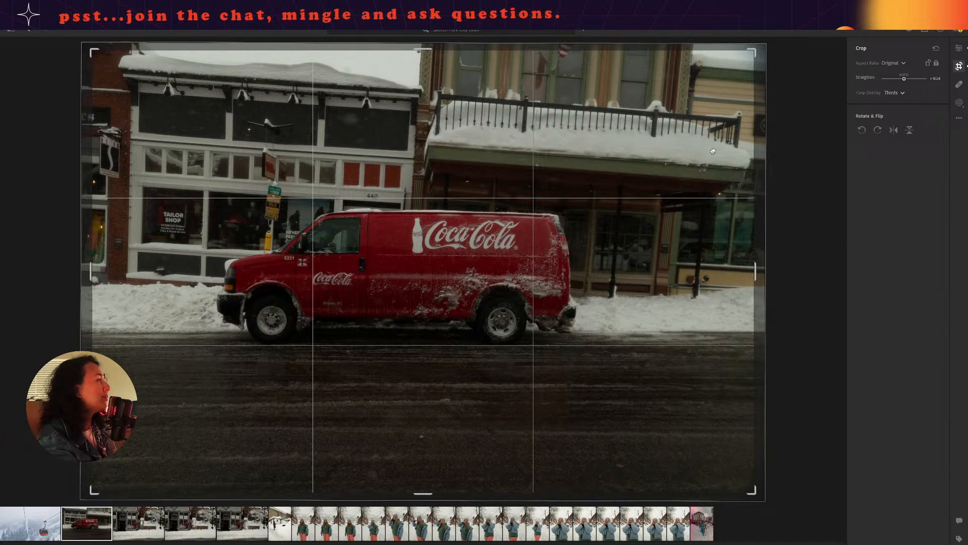
left_click_drag(596, 260, 606, 257)
key("Return")
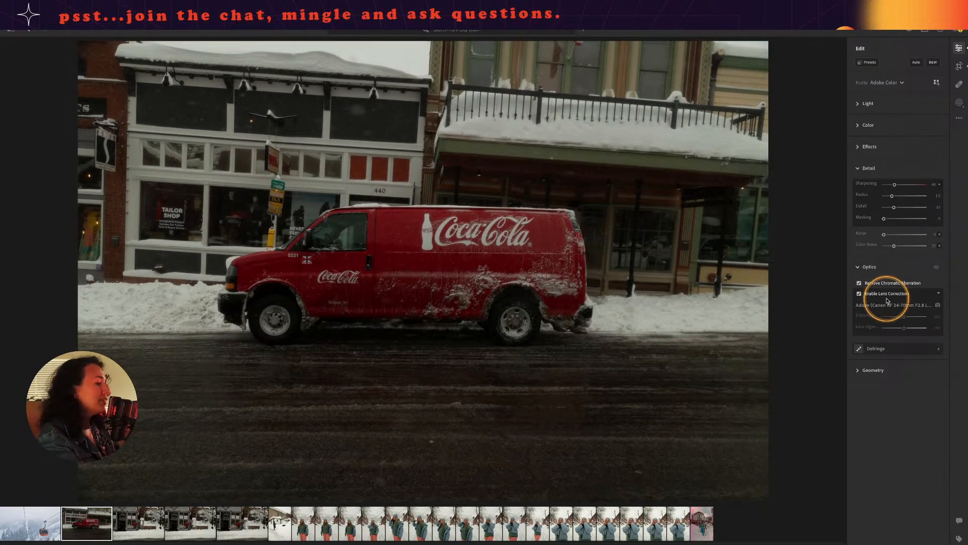
- Show the Light settings and add shadow, midtone and highlight points along the diagonal of the point curve
left_click(858, 168)
left_click(860, 193)
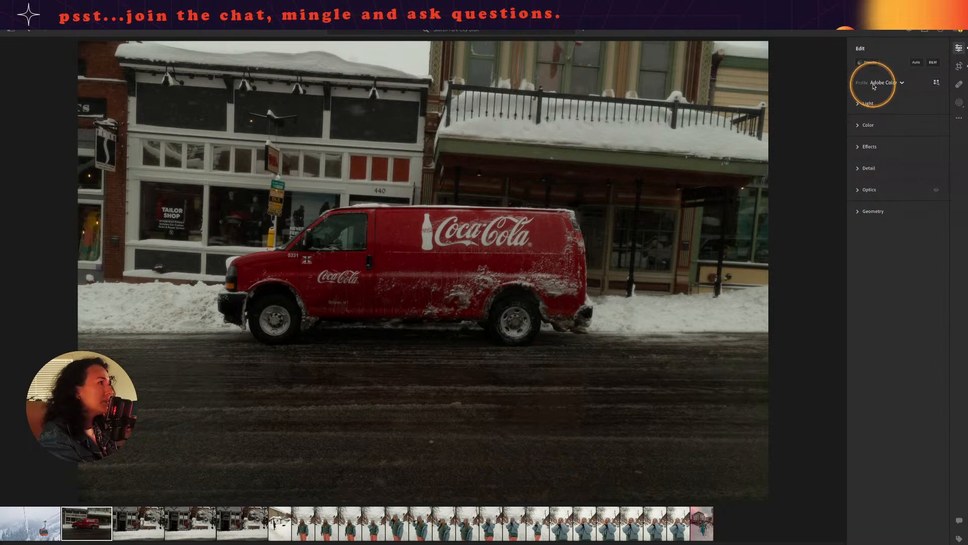
left_click(859, 104)
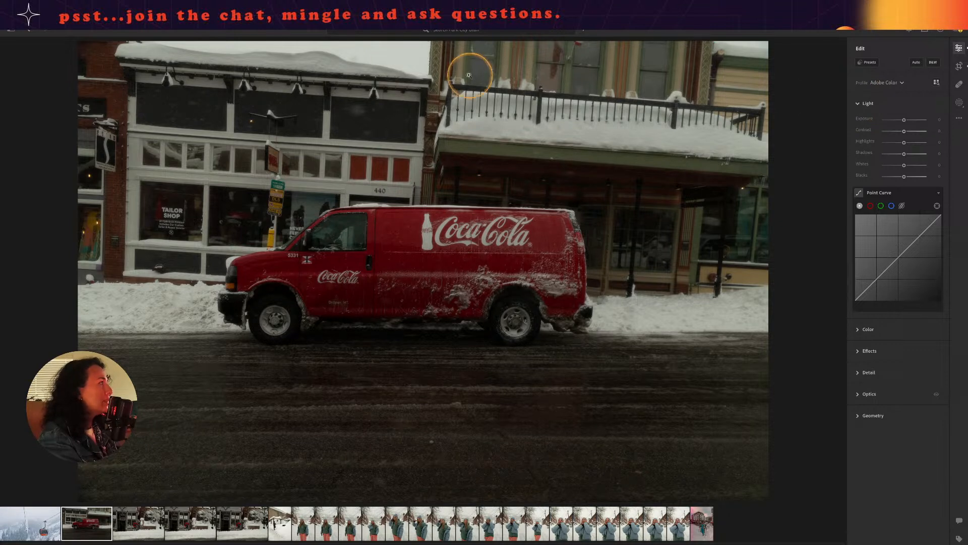
key("alt")
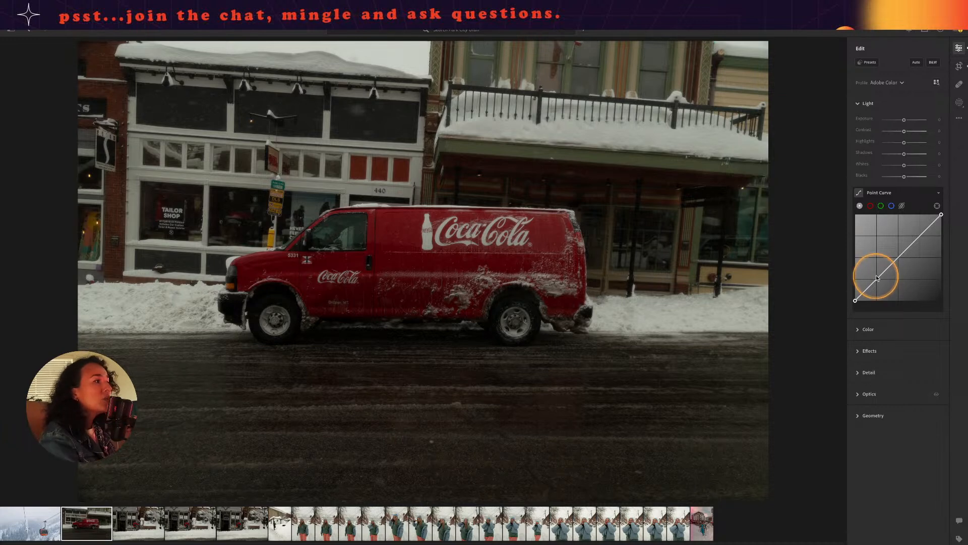
key("alt")
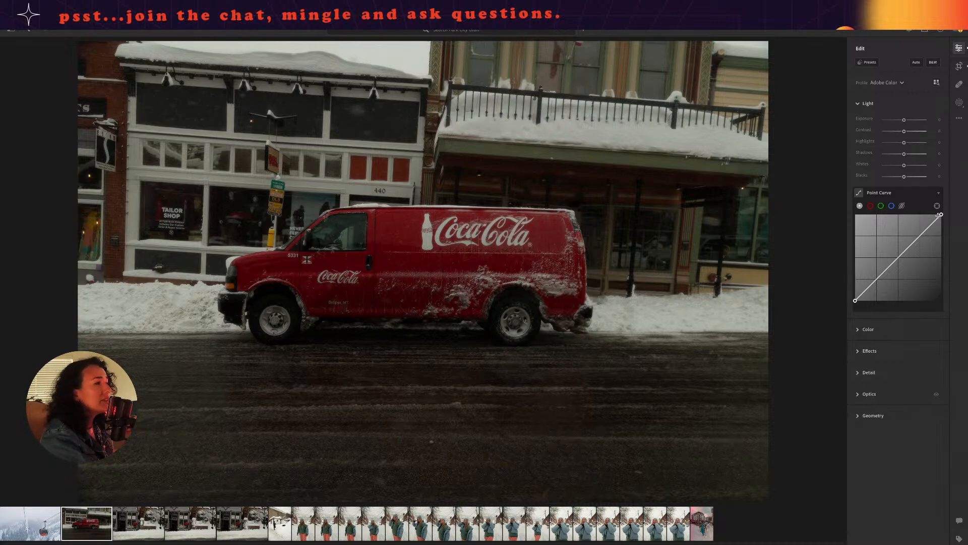
left_click(878, 278)
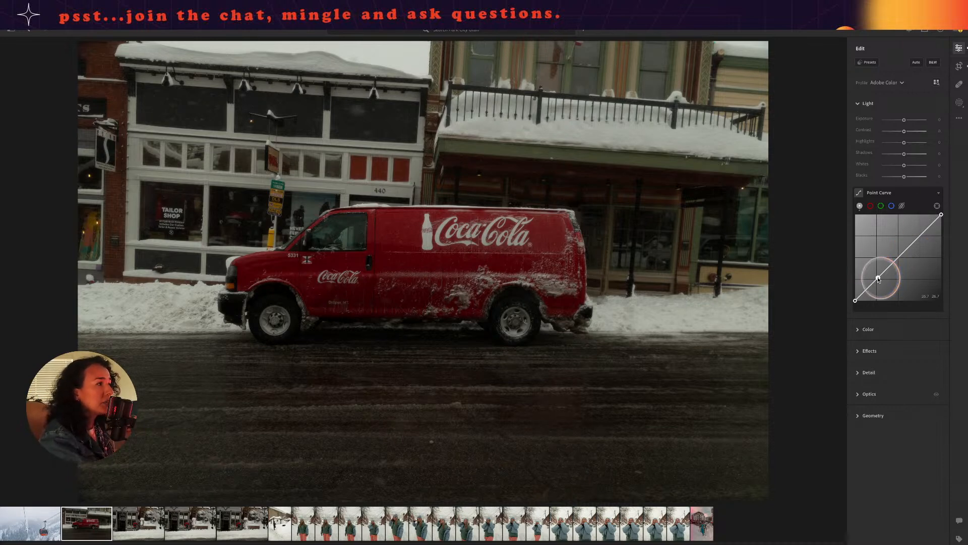
left_click(899, 257)
left_click(921, 236)
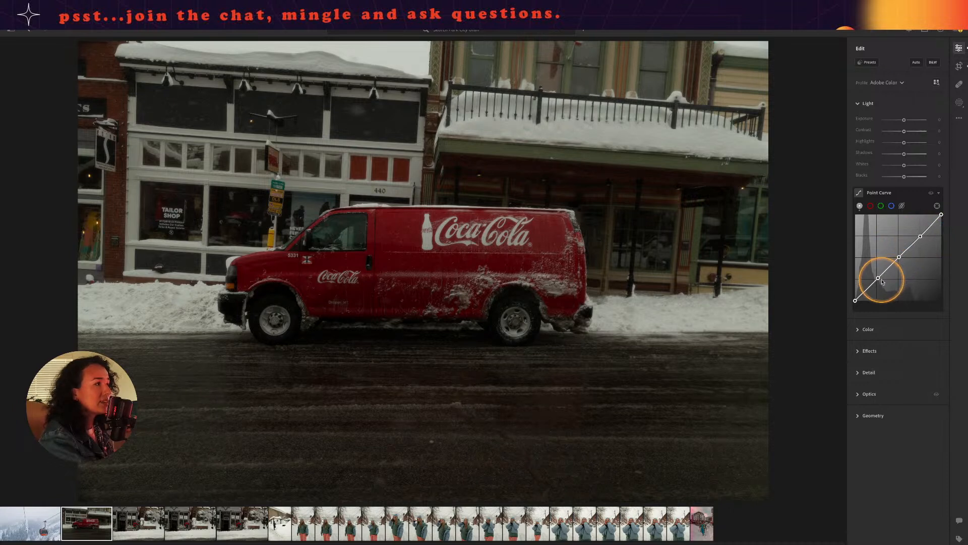
- Raise the shadow point of the point curve slightly to brighten the dark areas of the van photo
key("alt")
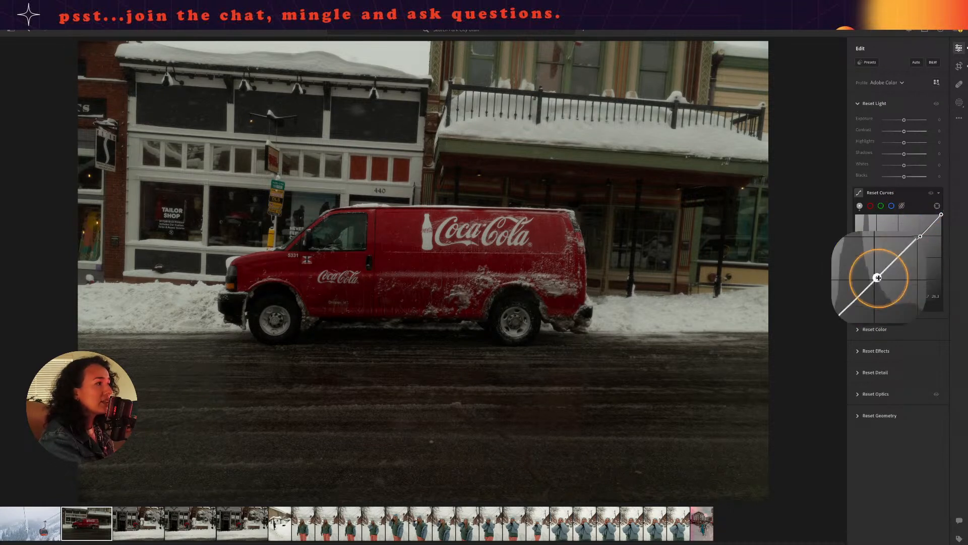
left_click(879, 277)
left_click_drag(879, 278, 877, 277)
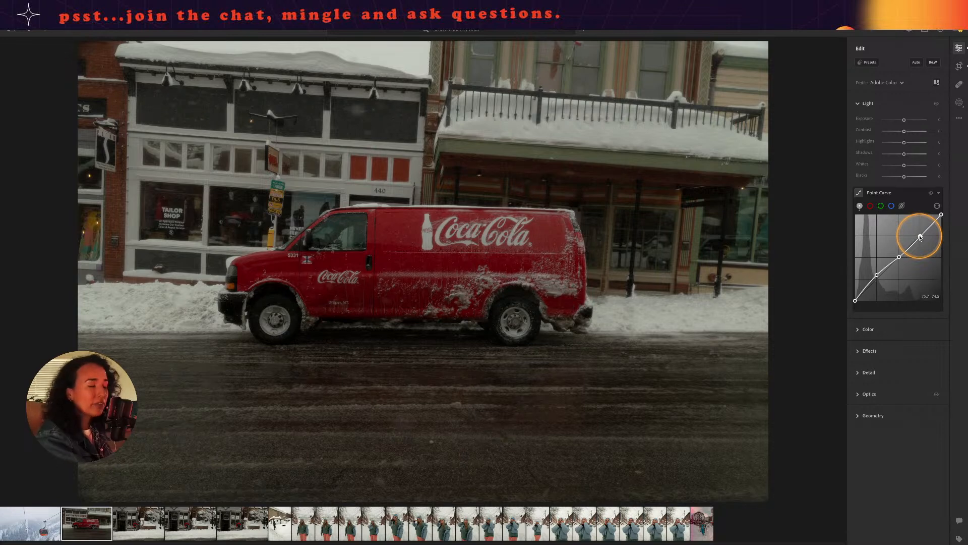
- Lower the point curve's highlight point slightly and raise its midtone point a little above the diagonal
left_click(920, 237)
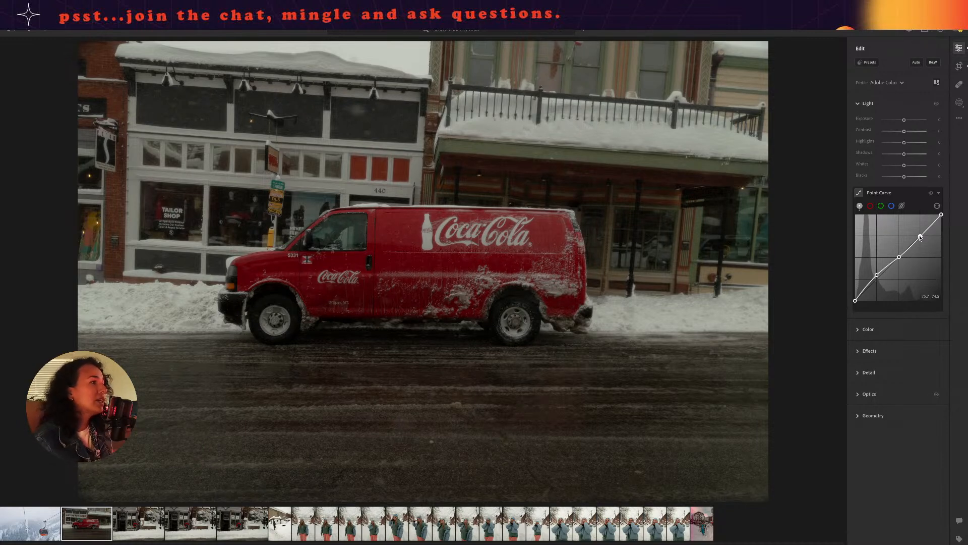
mouse_move(921, 237)
left_mouse_down()
mouse_move(913, 221)
mouse_move(932, 261)
mouse_move(921, 238)
left_mouse_up()
key("ctrl+z")
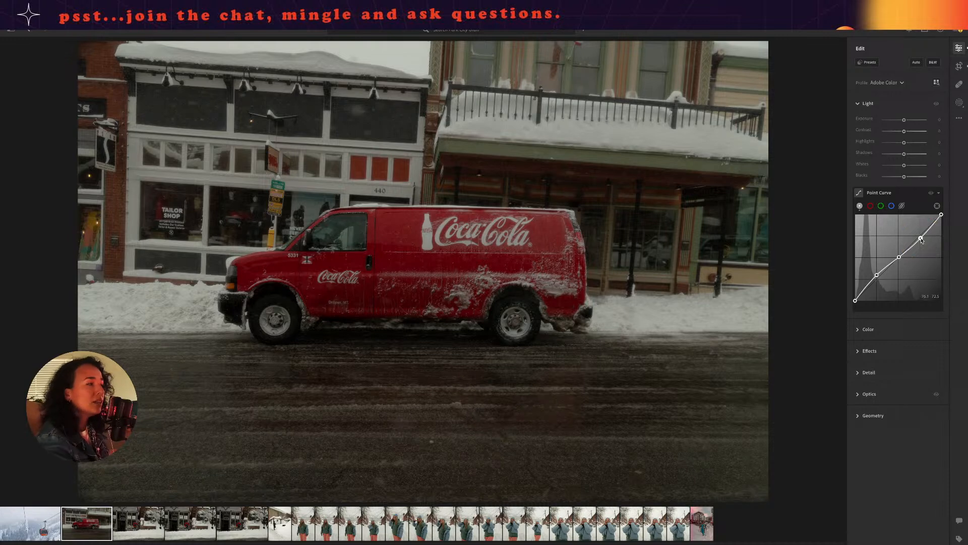
left_click_drag(900, 257, 897, 255)
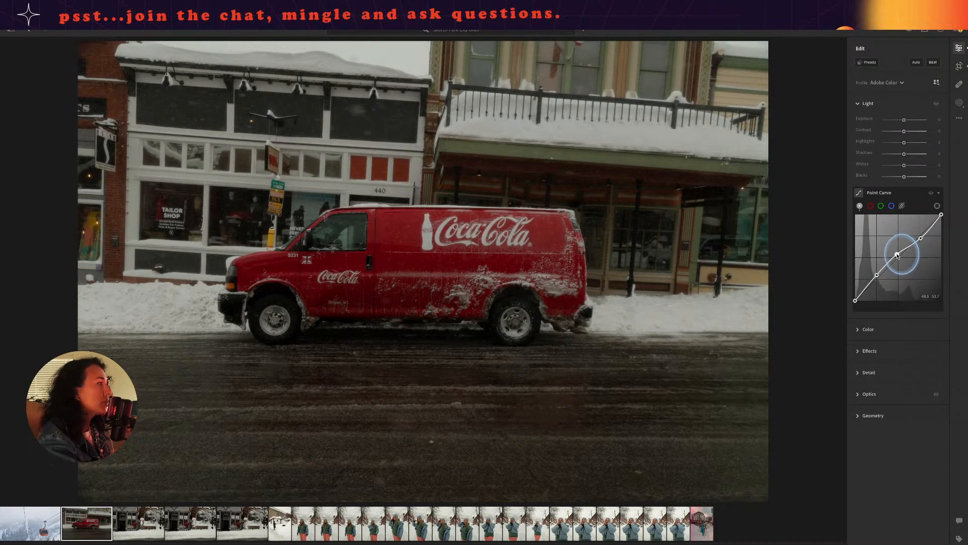
left_click(896, 254)
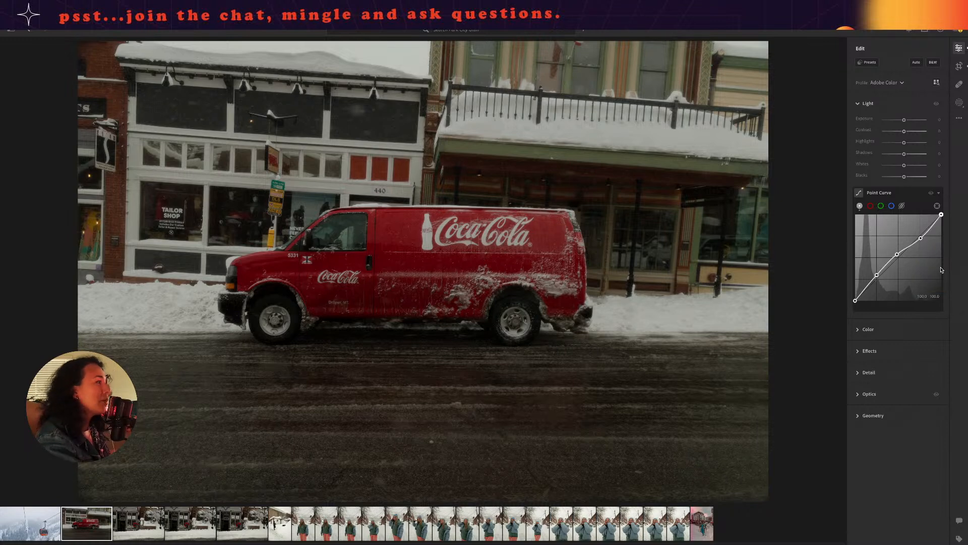
- Add shadow, midtone and highlight points to the red channel curve, raising the highlight point and lowering the shadow point slightly
left_click(870, 205)
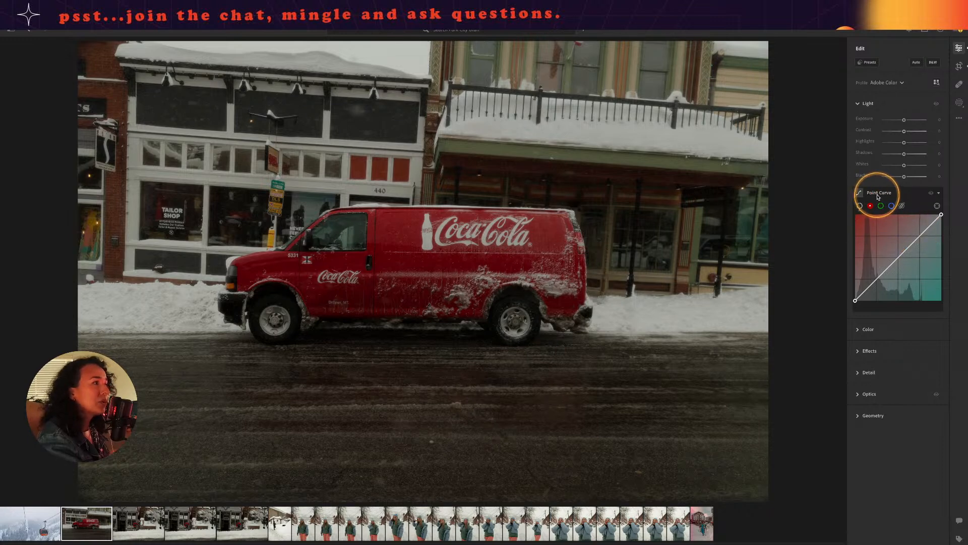
key("alt")
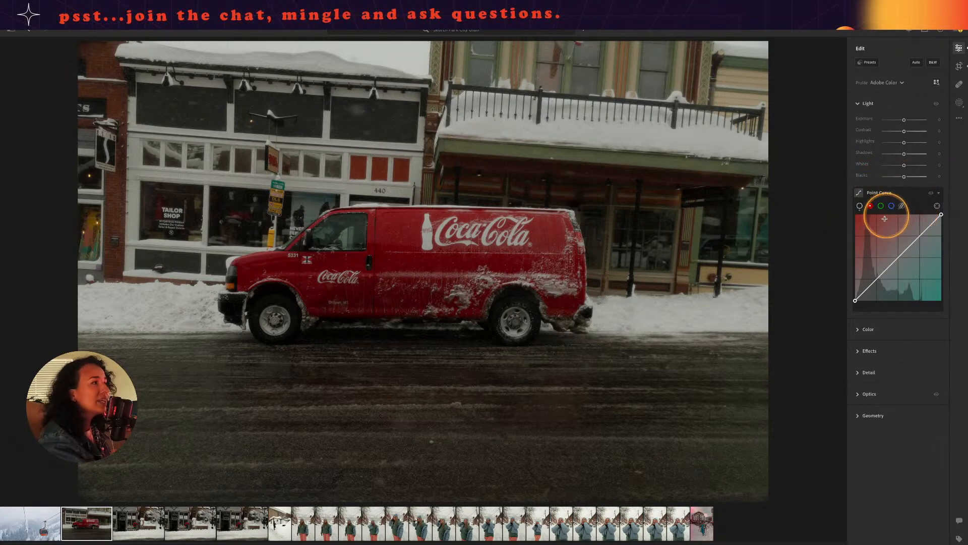
key("alt")
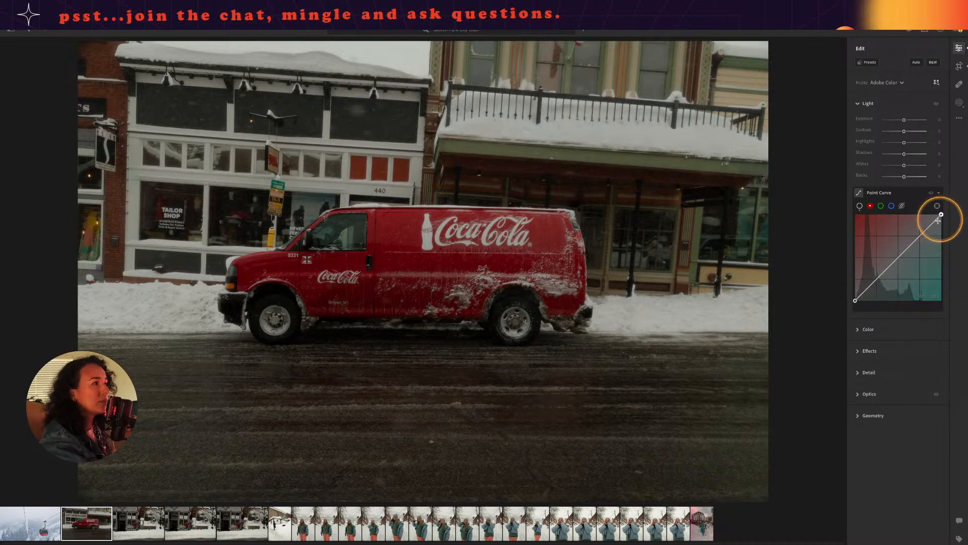
left_click(879, 277)
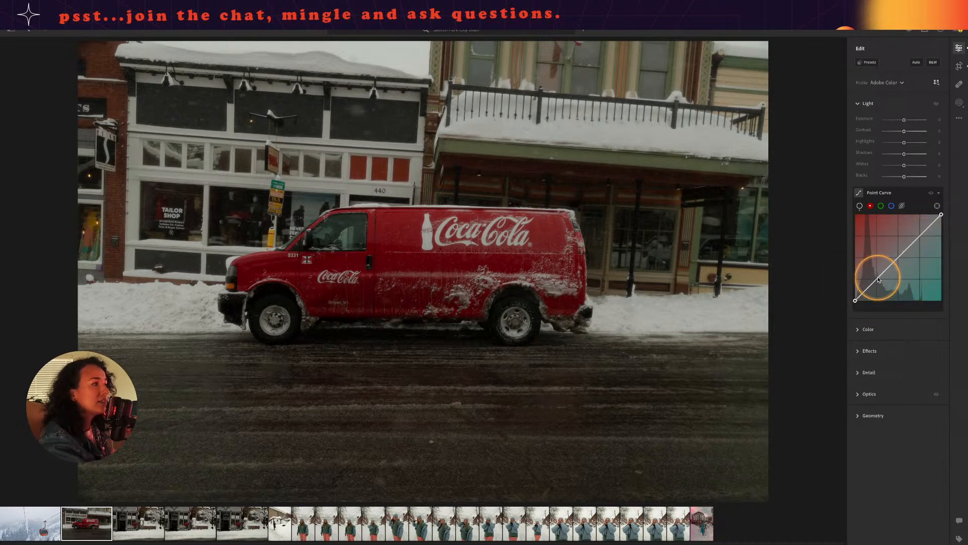
left_click(899, 257)
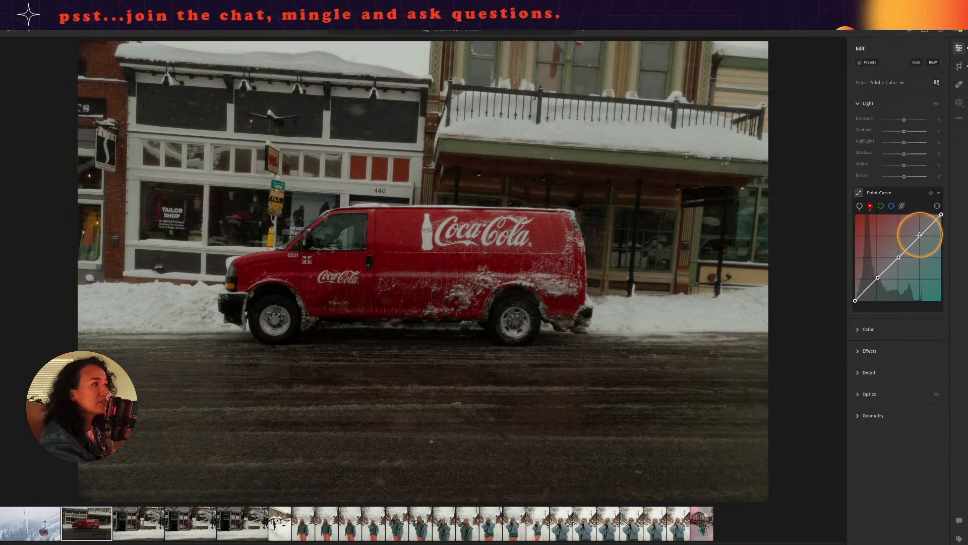
left_click(920, 235)
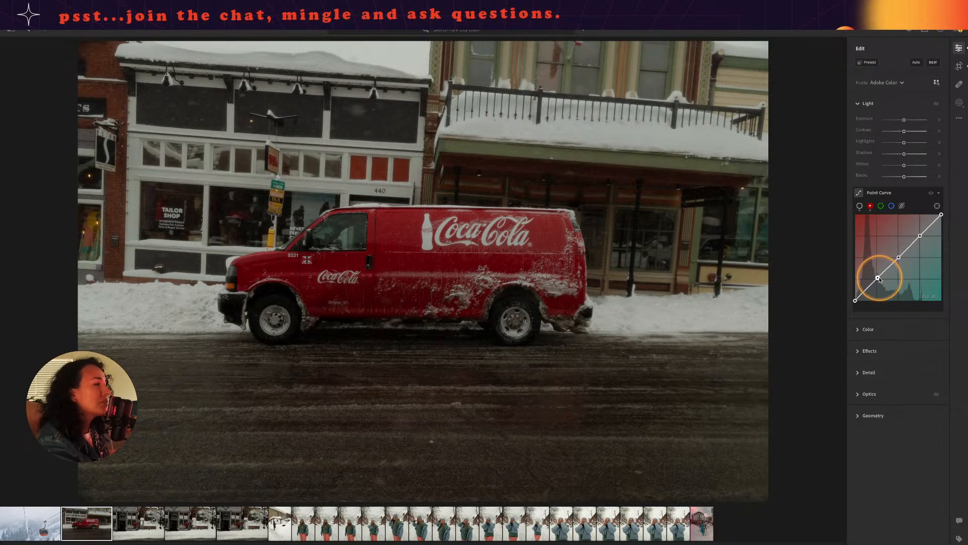
left_click_drag(920, 236, 919, 235)
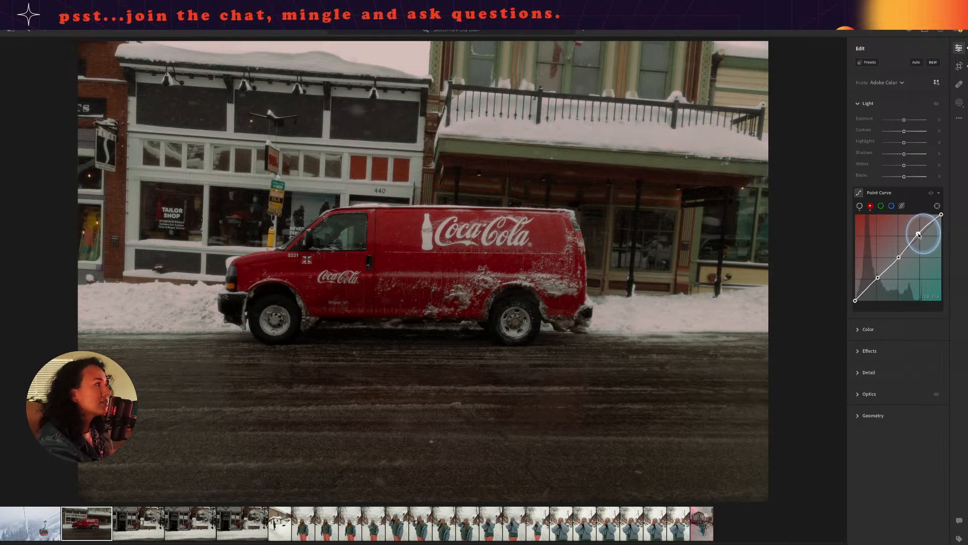
left_click_drag(878, 277, 878, 280)
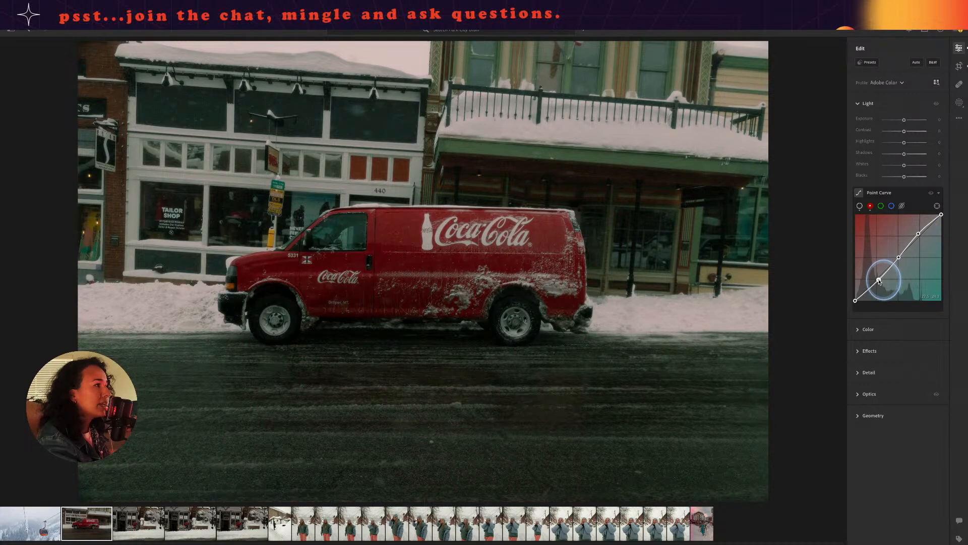
- Add highlight, midtone and shadow points to the green channel curve and lower the shadow point slightly
left_click(881, 205)
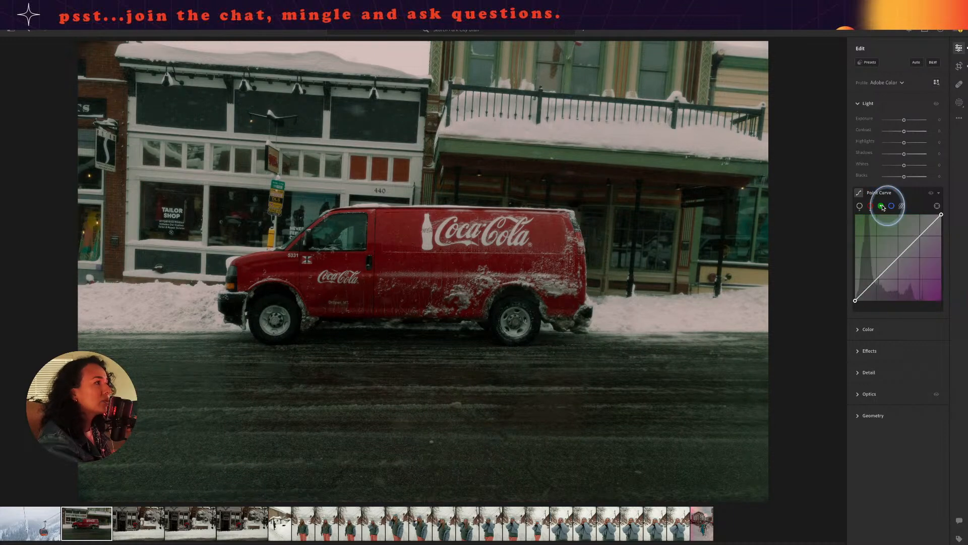
left_click(919, 235)
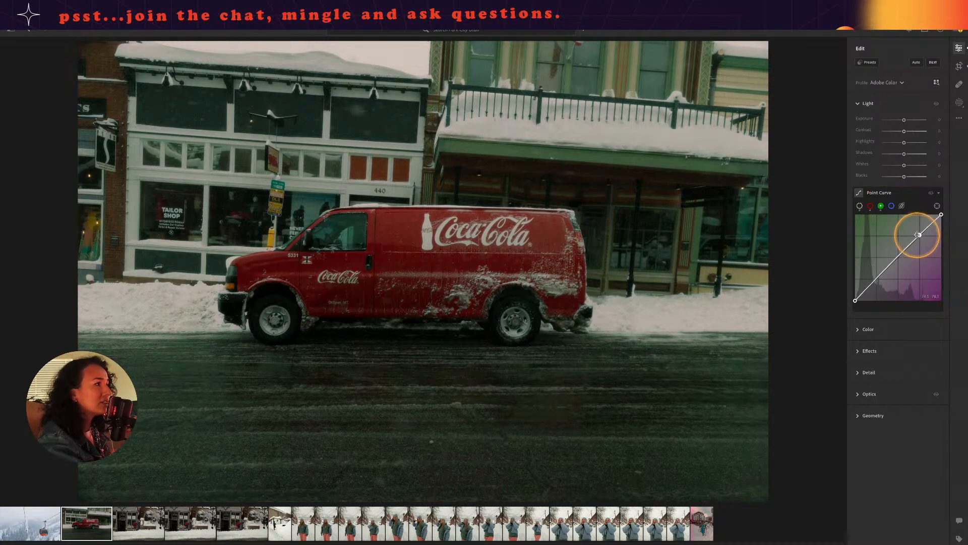
left_click(900, 254)
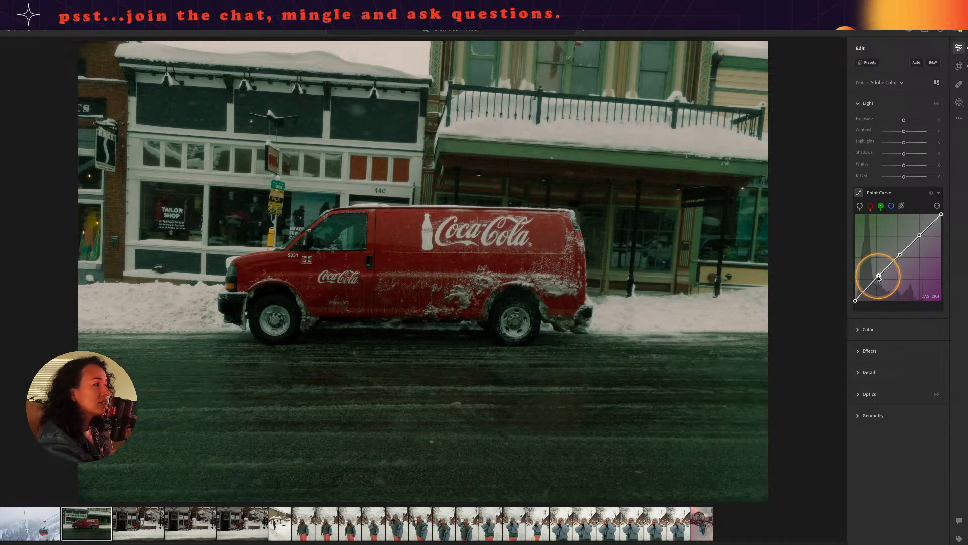
left_click(878, 277)
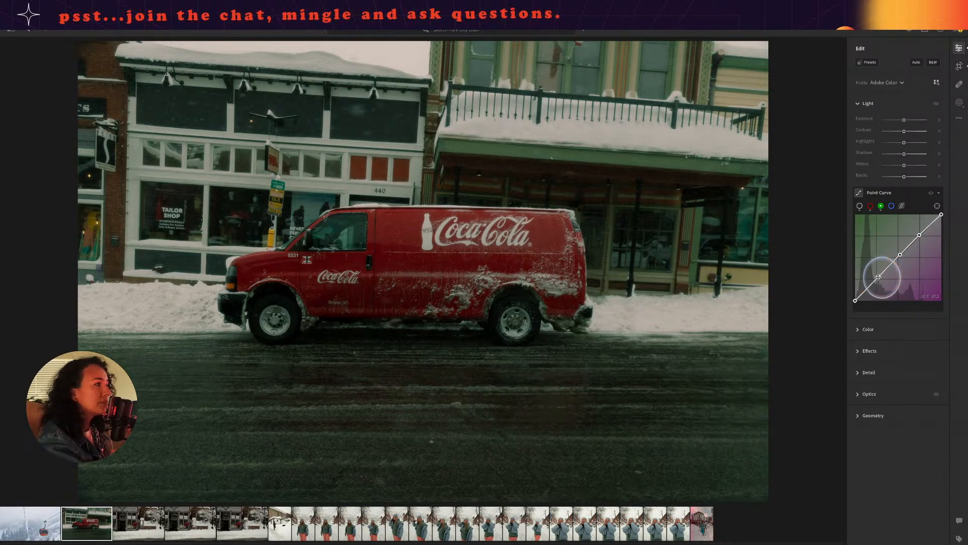
left_click_drag(878, 277, 878, 280)
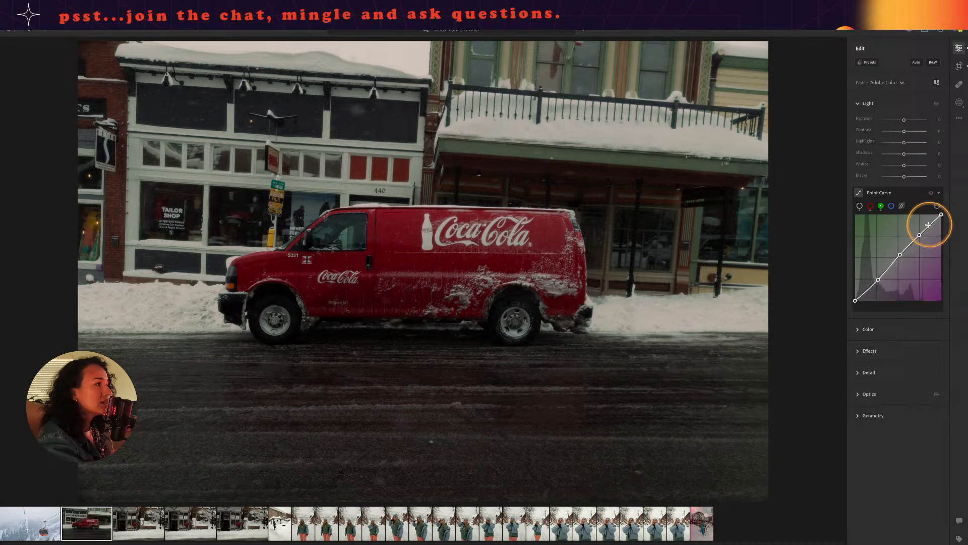
- Shape a slight S-curve with three points on the blue channel curve and compare the edited van photo with its original
left_click(892, 206)
left_click(921, 234)
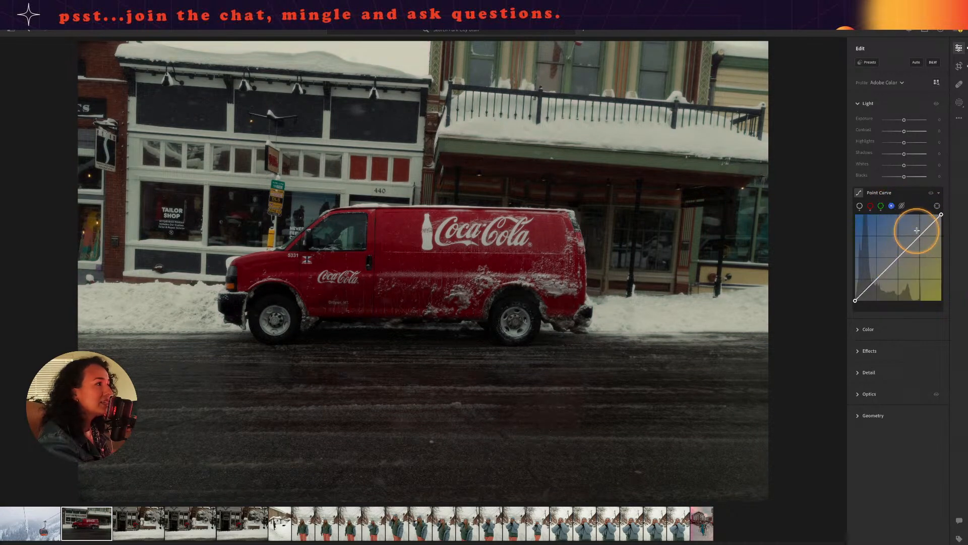
left_click(899, 259)
left_click_drag(880, 276, 878, 279)
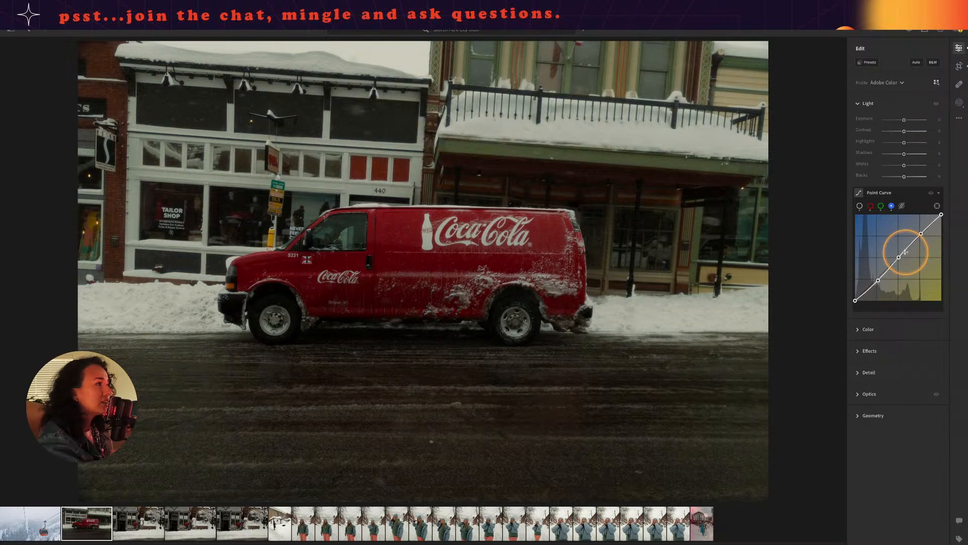
left_click(921, 234)
left_click_drag(922, 235, 920, 234)
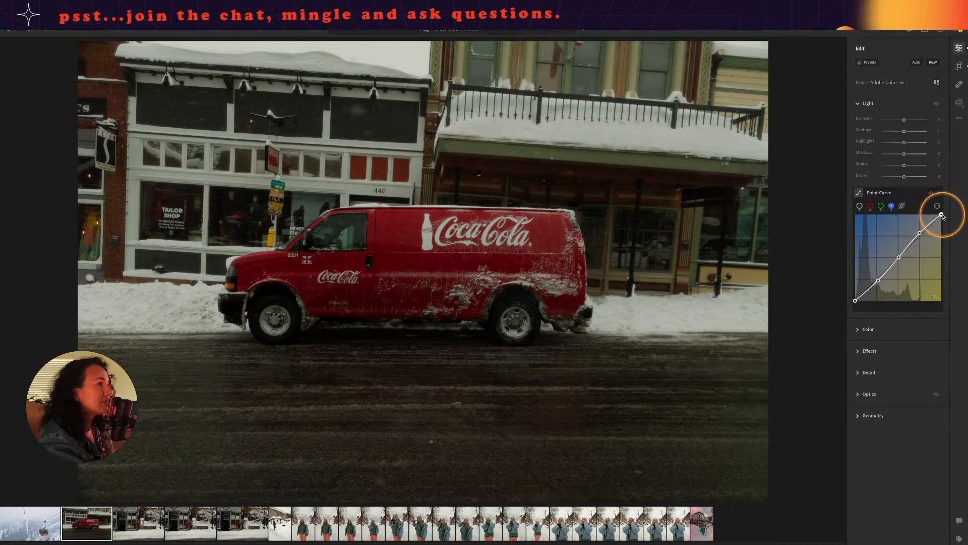
mouse_move(941, 214)
left_mouse_down()
mouse_move(943, 224)
mouse_move(942, 216)
left_mouse_up()
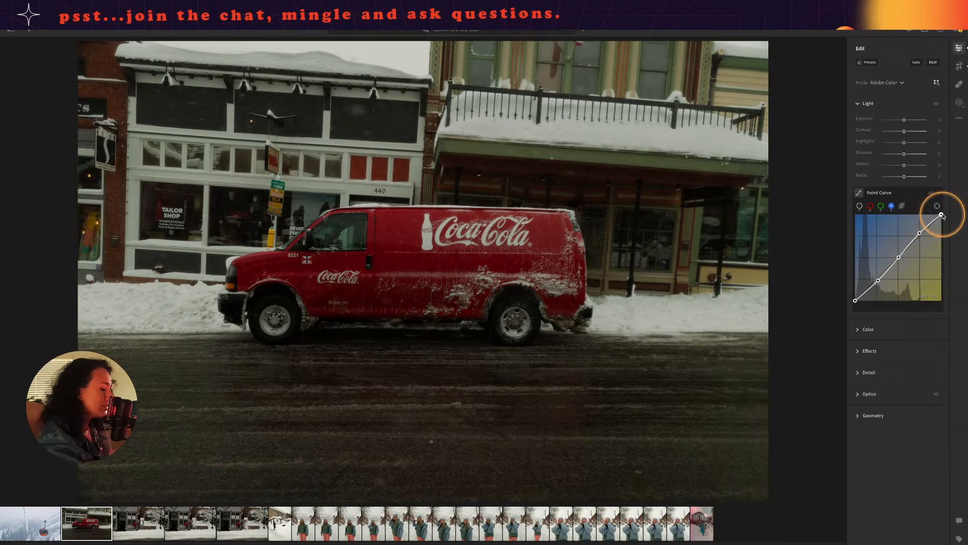
key("backslash")
key("backslash")
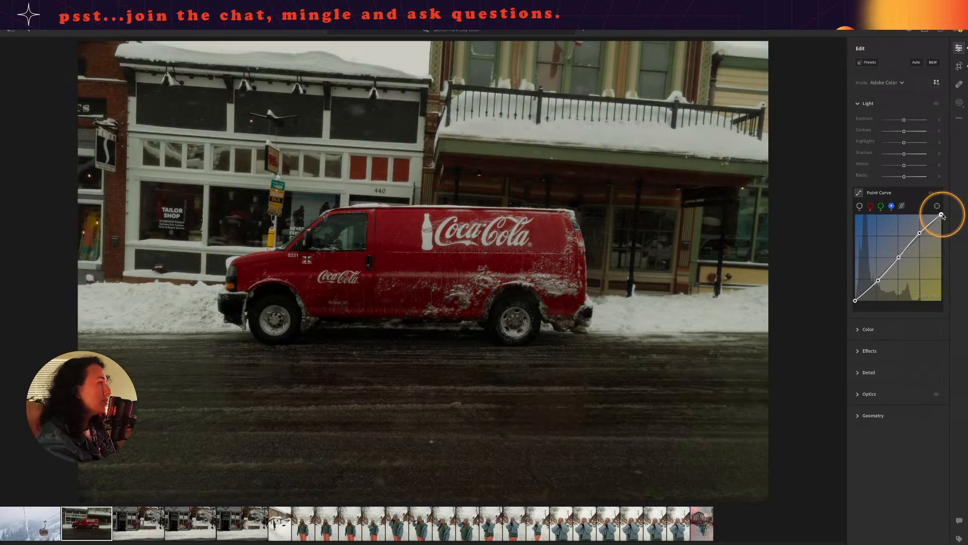
key("backslash")
key("backslash")
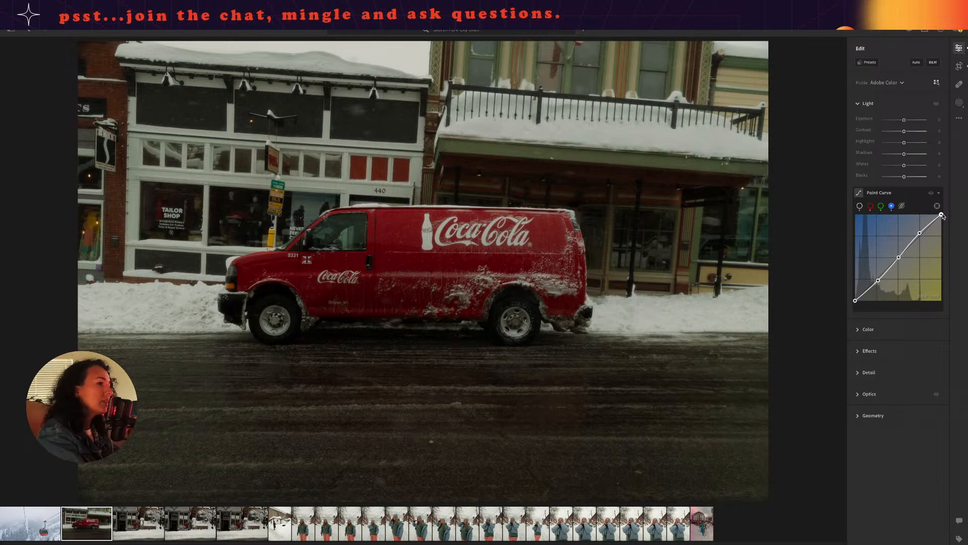
- Raise the blue curve's shadow point above the diagonal and lift the red curve's shadow and highlight points
left_click_drag(881, 280, 876, 277)
key("ctrl+z")
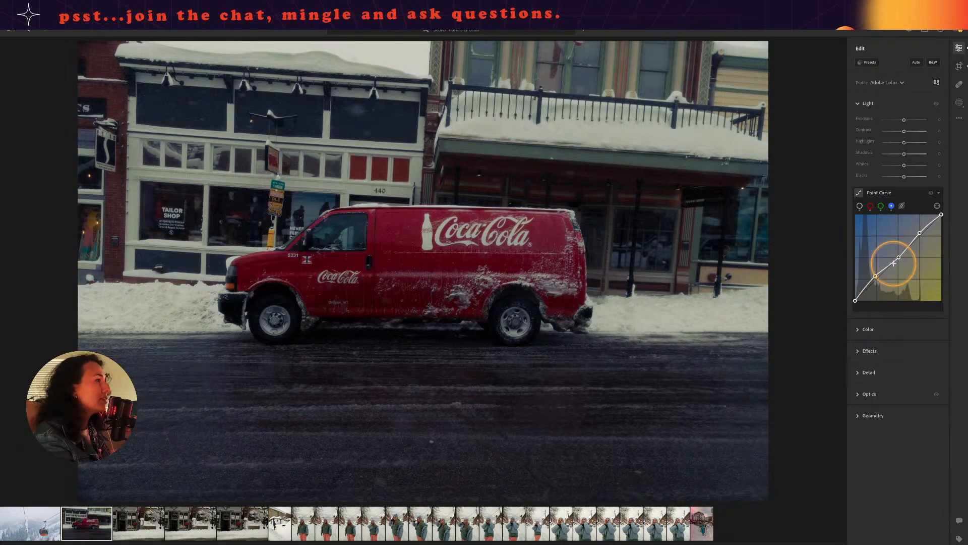
left_click(871, 205)
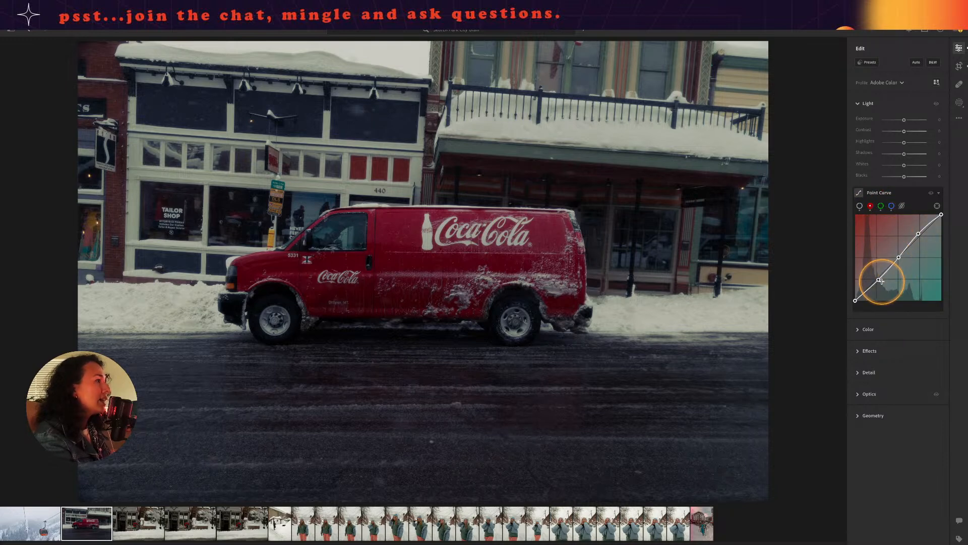
left_click_drag(879, 280, 878, 277)
left_click_drag(919, 233, 915, 231)
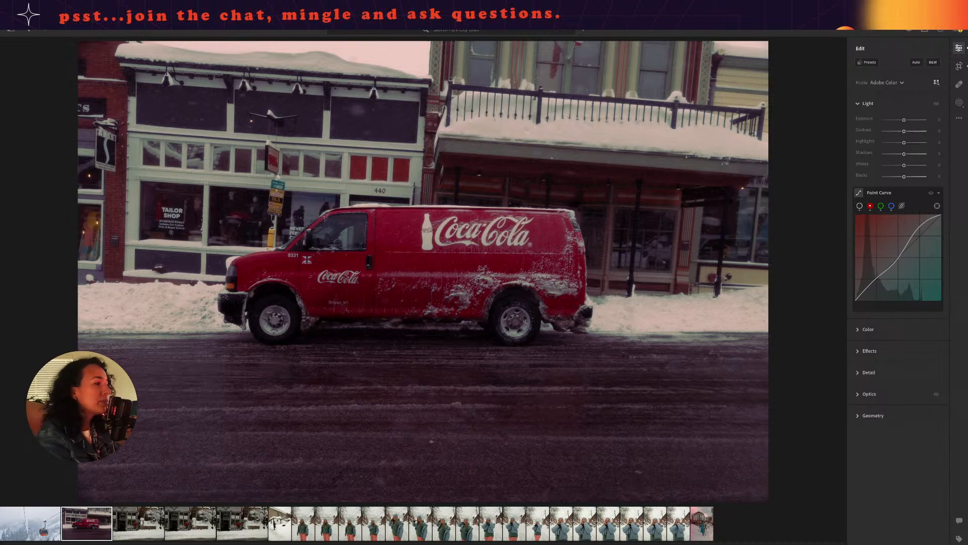
- Save the current edit as a version named "Contrast in color" and compare it with the Original version
left_click(905, 544)
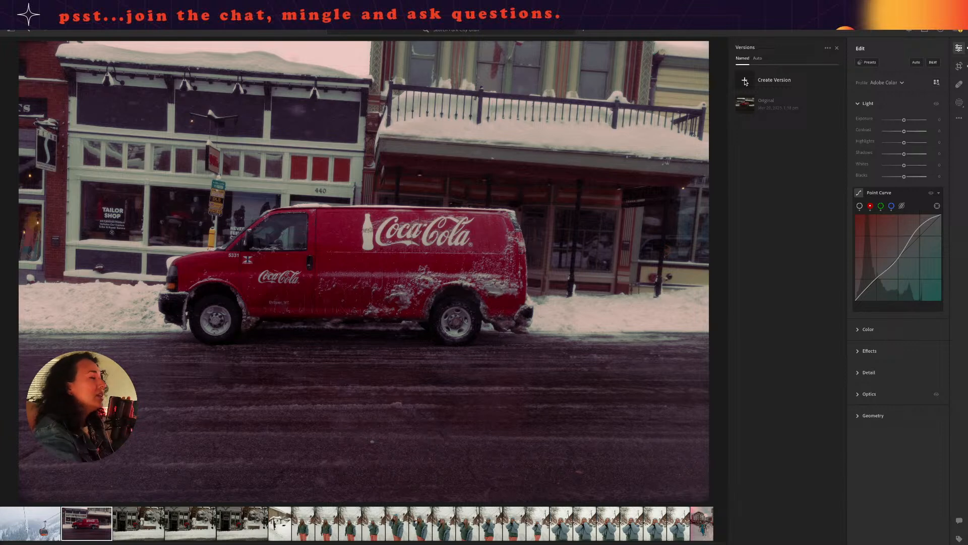
left_click(746, 81)
left_click(563, 330)
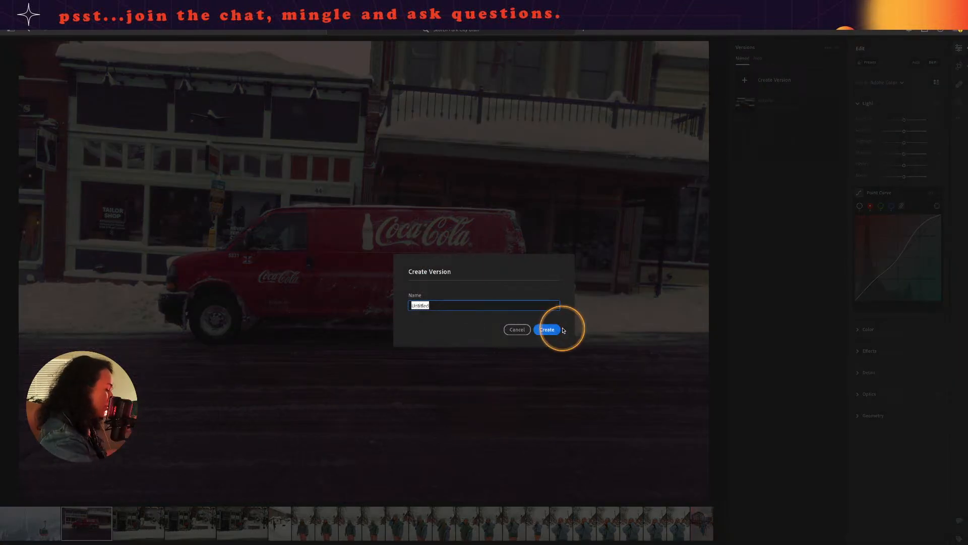
type("Con")
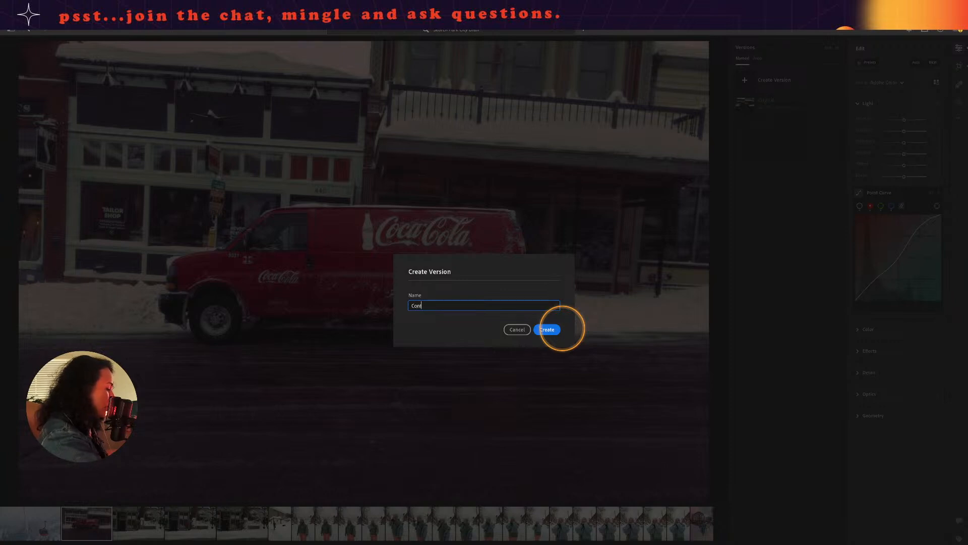
type("trast in color")
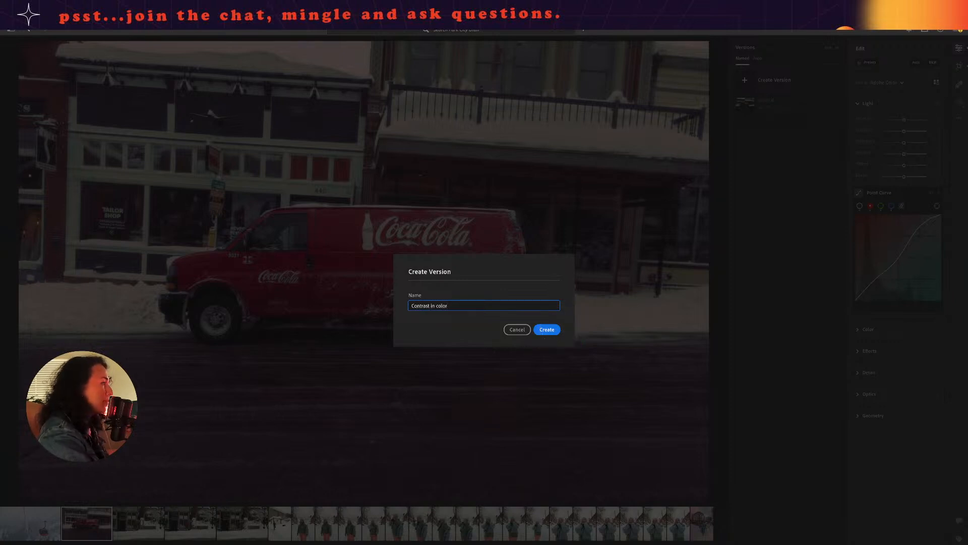
key("Return")
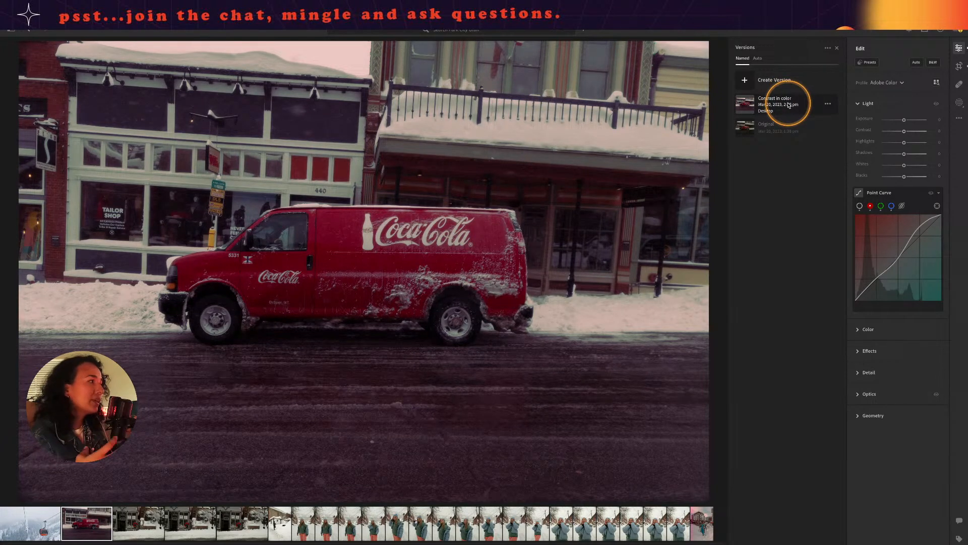
left_click(791, 126)
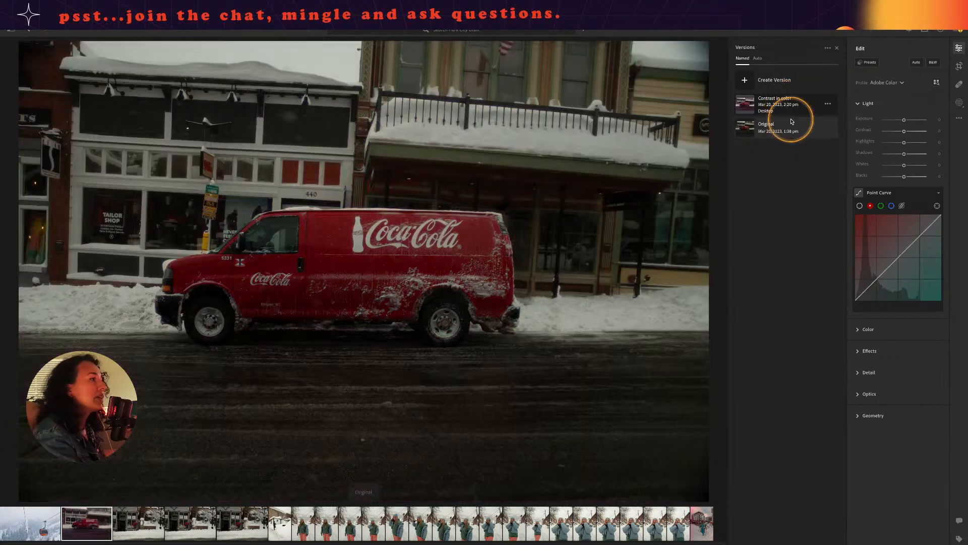
left_click(767, 104)
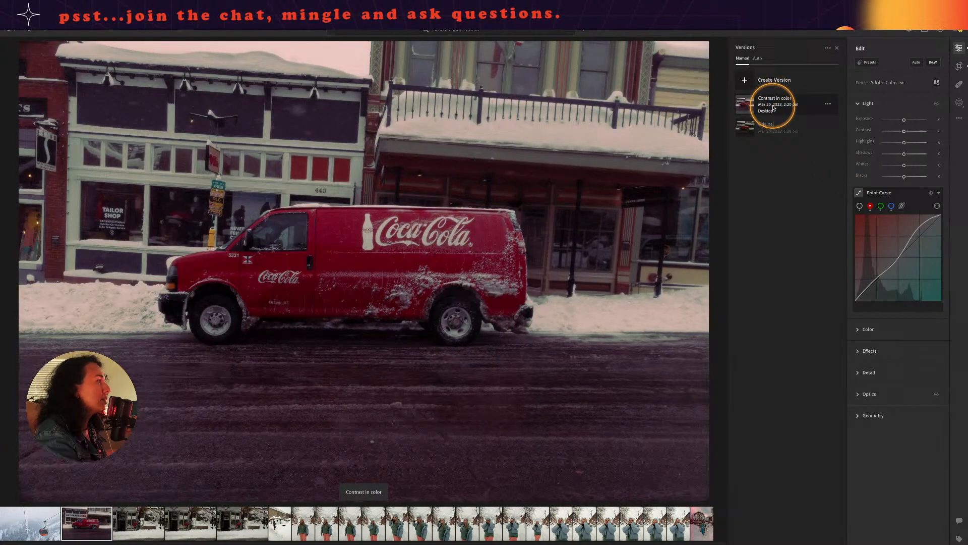
- Lower the green curve's shadow point slightly, and try a higher highlight point before undoing that change
left_click(885, 208)
left_click_drag(879, 274, 879, 279)
left_click_drag(919, 234, 920, 226)
key("ctrl+z")
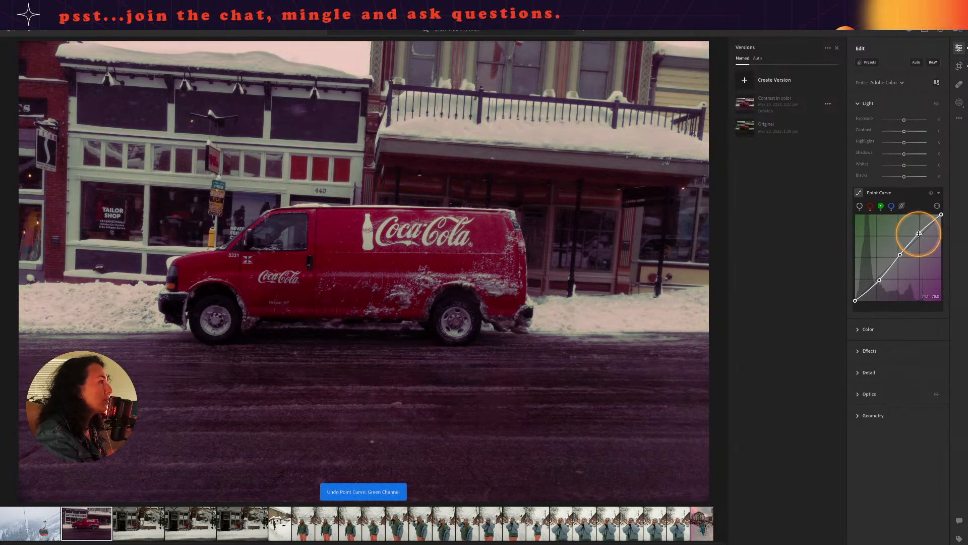
- Try targeted green-curve adjustments on the balcony snow and the van side, undo each one, and return to the "Contrast in color" version
left_click(937, 206)
key("alt")
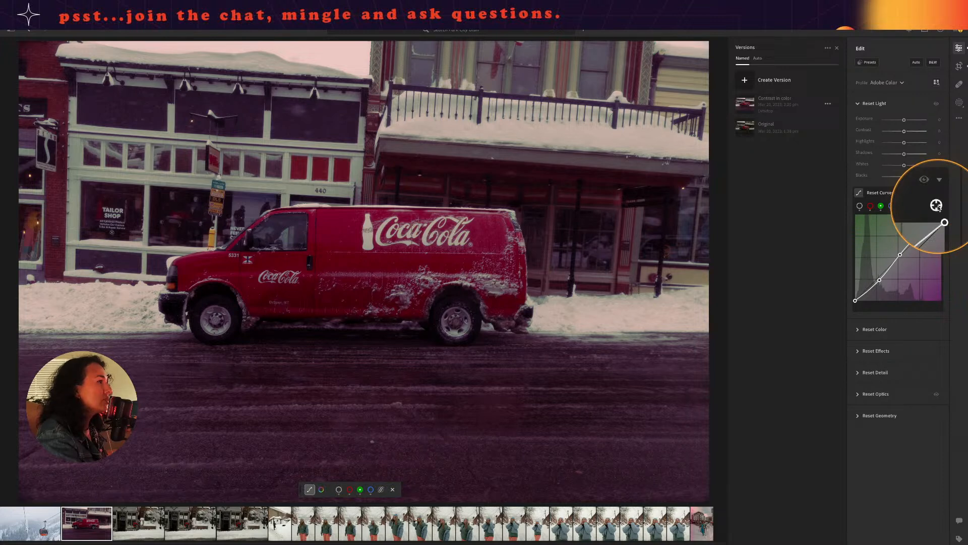
left_click_drag(452, 134, 443, 134)
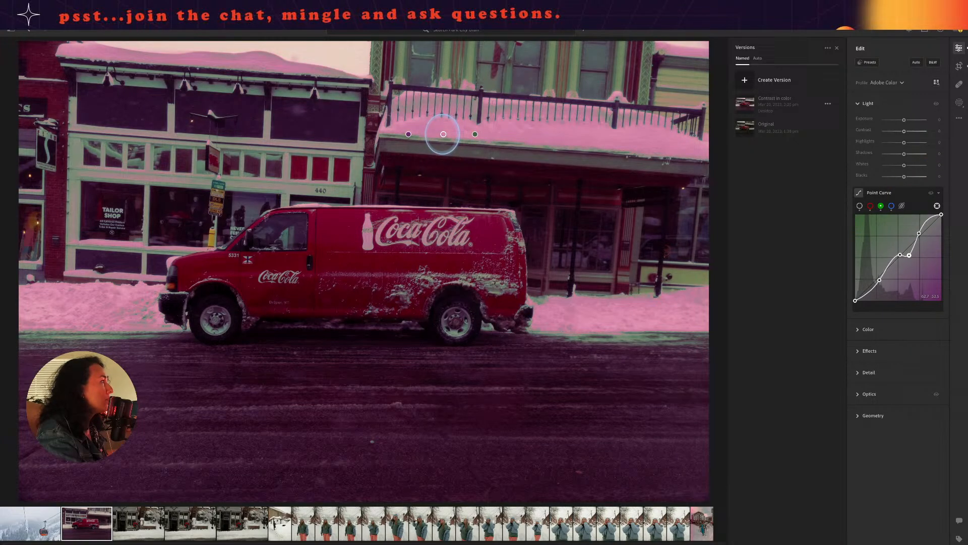
key("ctrl+z")
mouse_move(477, 226)
left_mouse_down()
mouse_move(447, 225)
mouse_move(495, 225)
left_mouse_up()
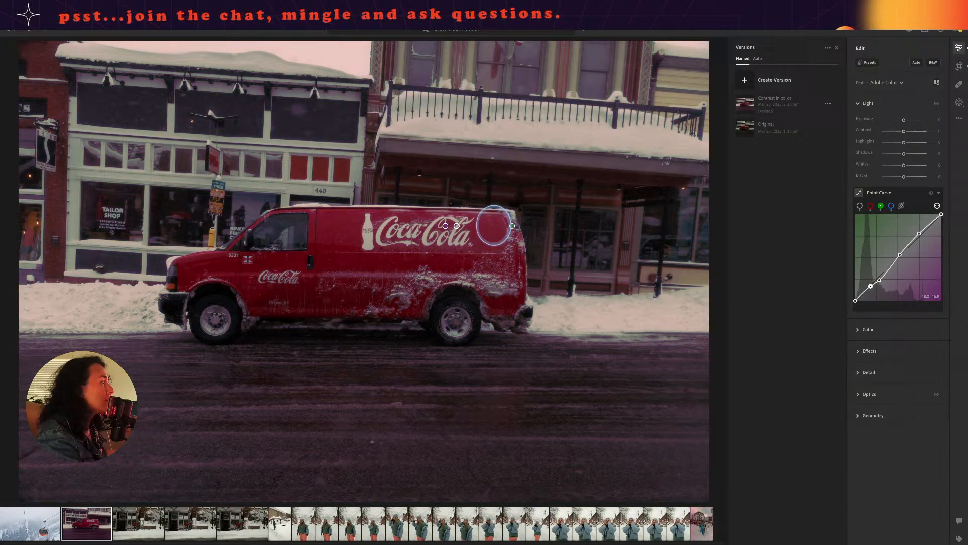
key("ctrl+z")
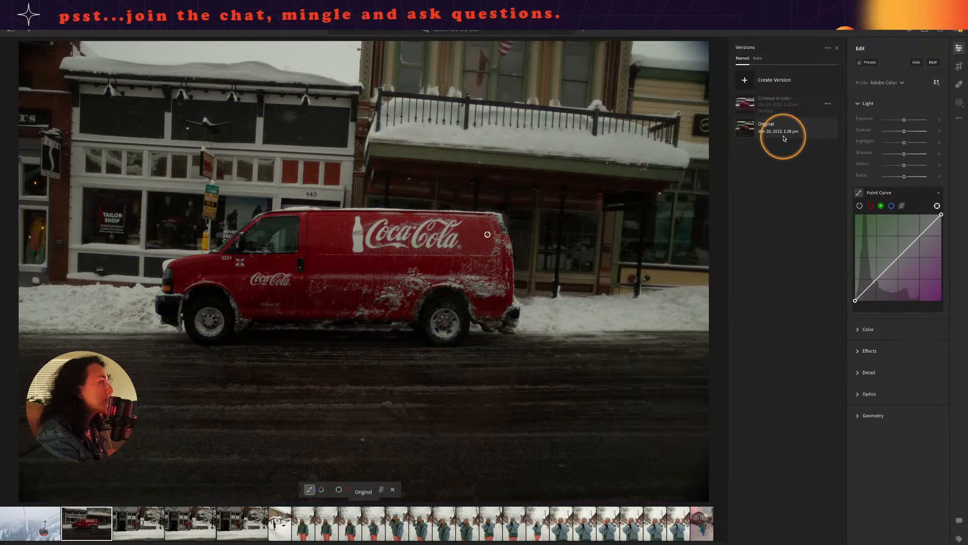
left_click(778, 96)
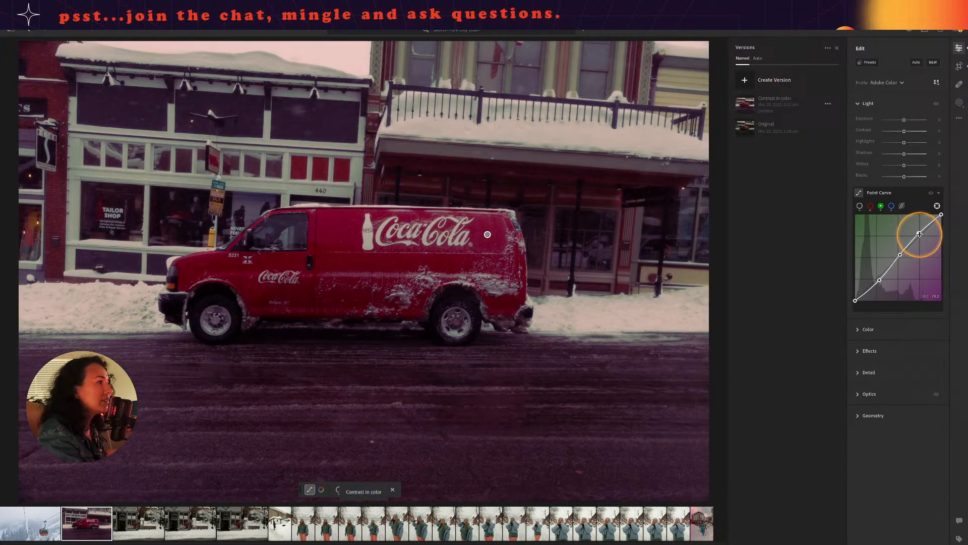
- Remove all the added points from the green and red curves so both return to straight diagonals
double_click(900, 254)
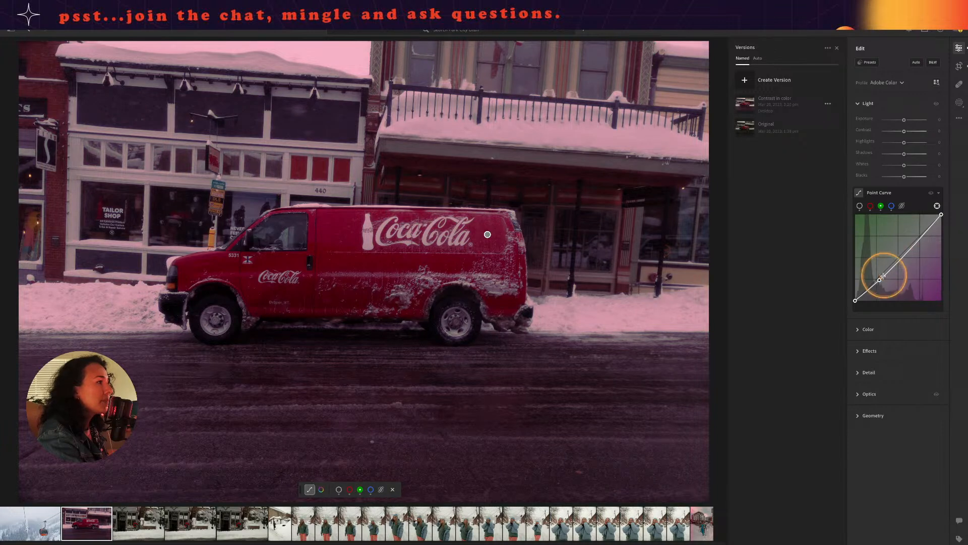
double_click(880, 281)
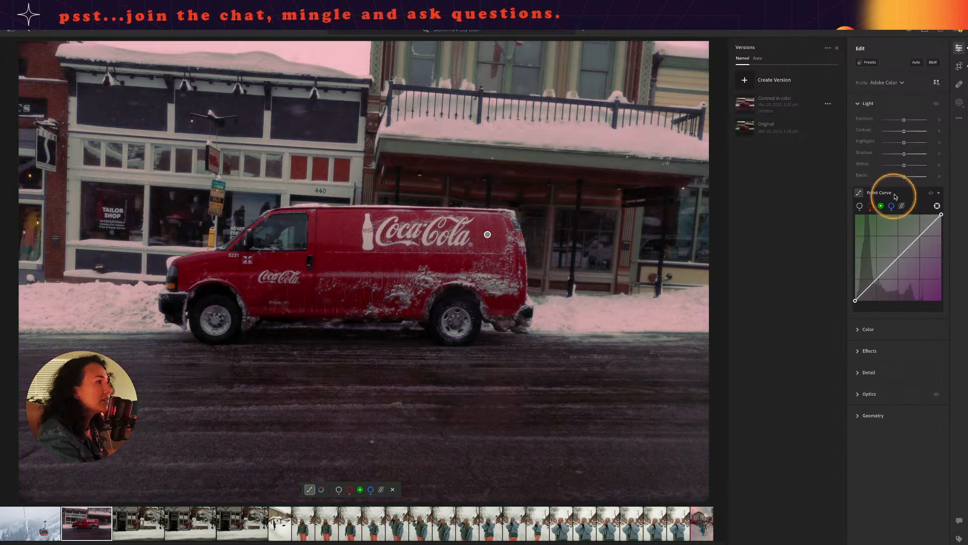
left_click(871, 206)
double_click(915, 231)
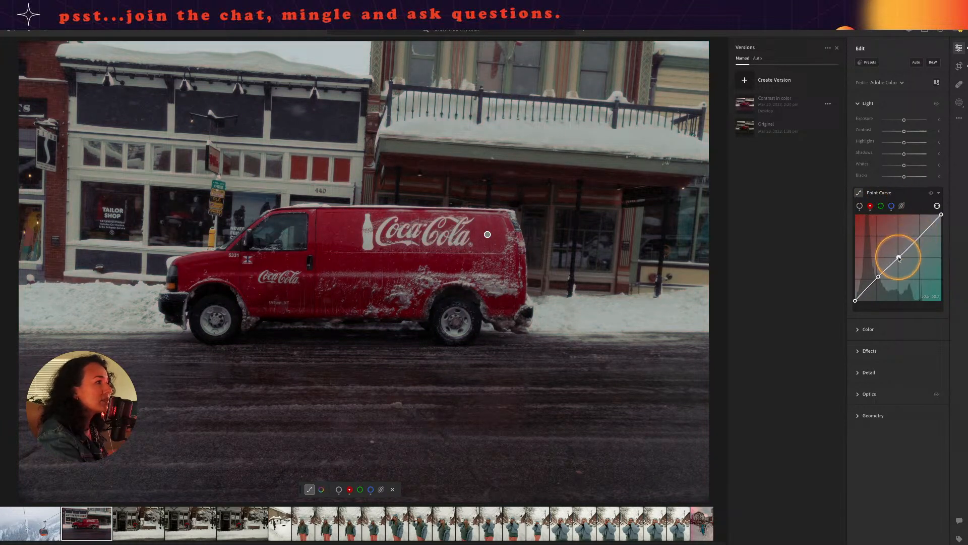
double_click(899, 257)
double_click(878, 276)
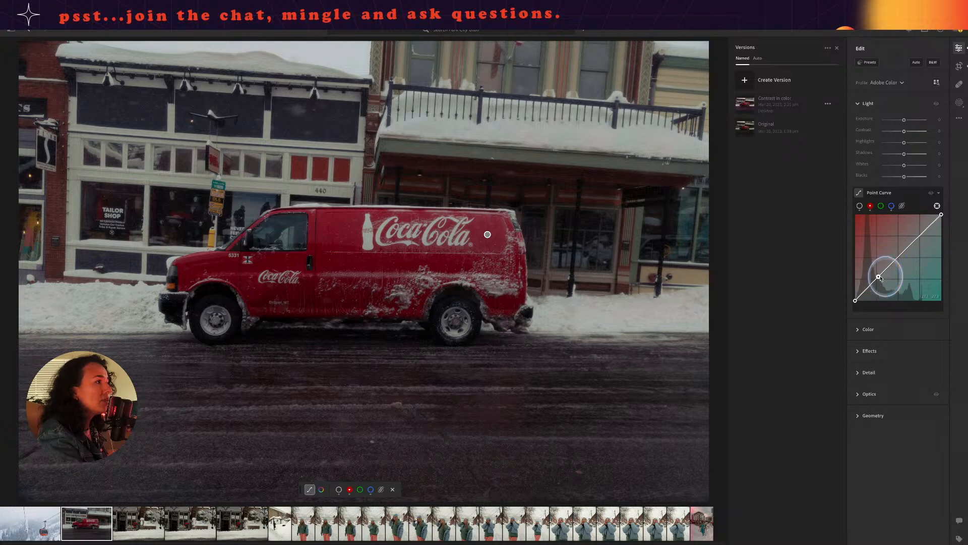
- Remove all the added points from the blue curve and collapse the point curve controls
left_click(891, 206)
double_click(920, 233)
double_click(898, 257)
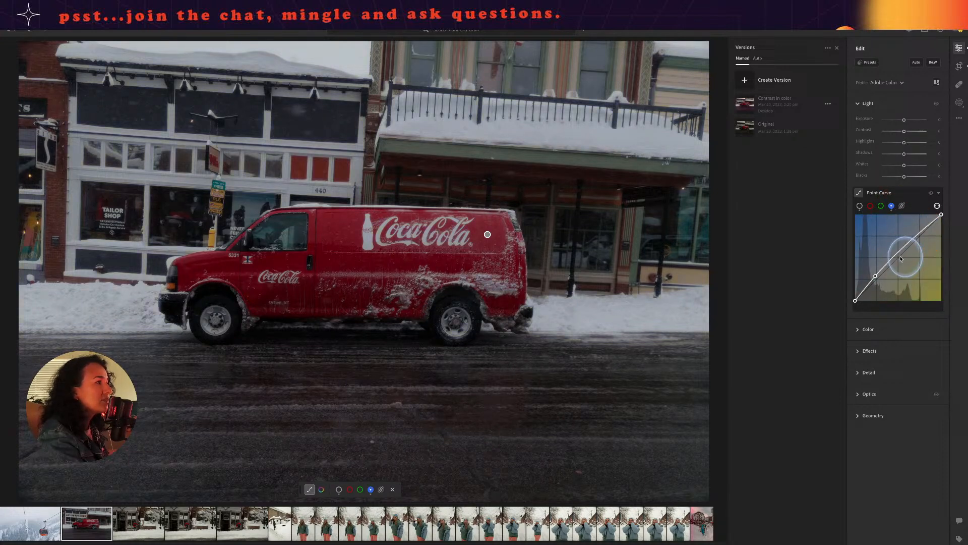
double_click(876, 277)
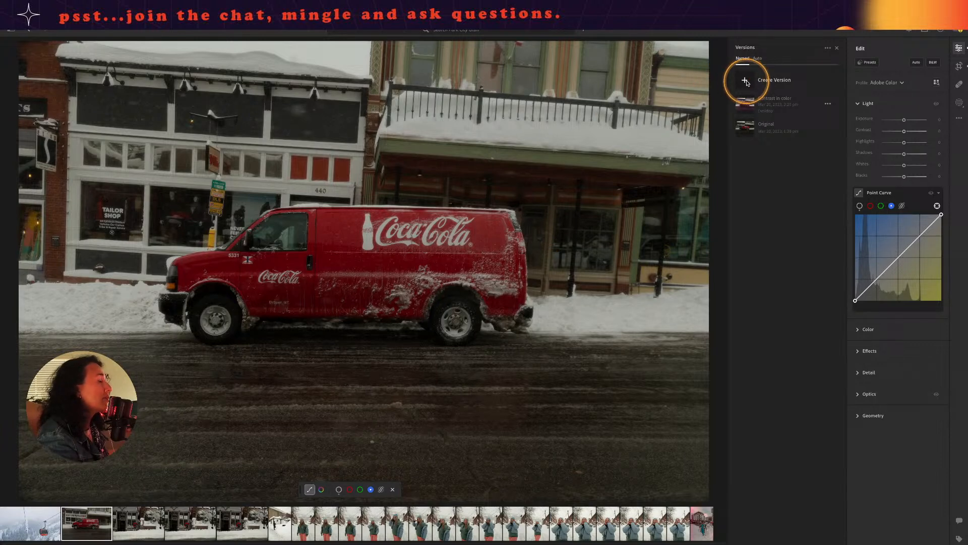
left_click(910, 193)
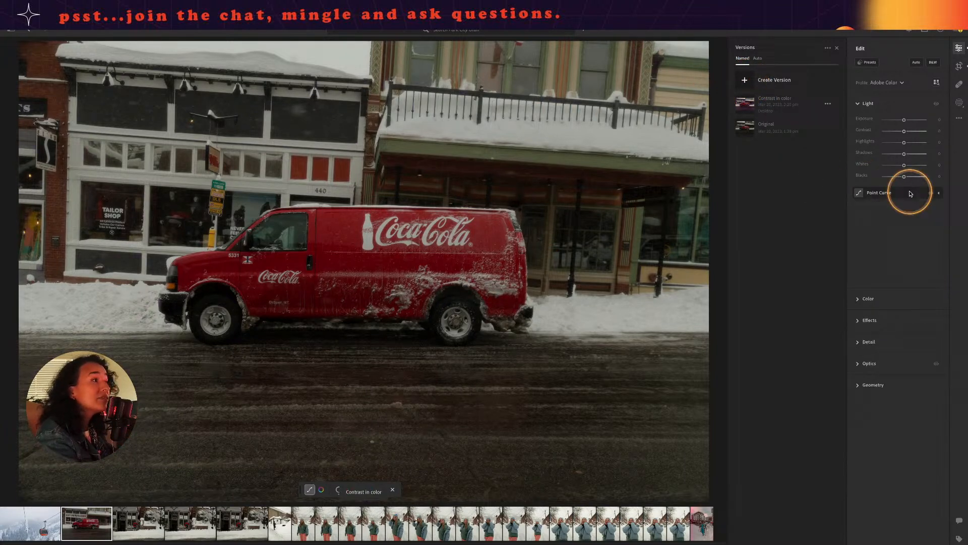
- Color-grade the midtones toward green and the shadows to hue 336, saturation 22, darken the shadows slightly, and set the balance to +29
left_click(859, 216)
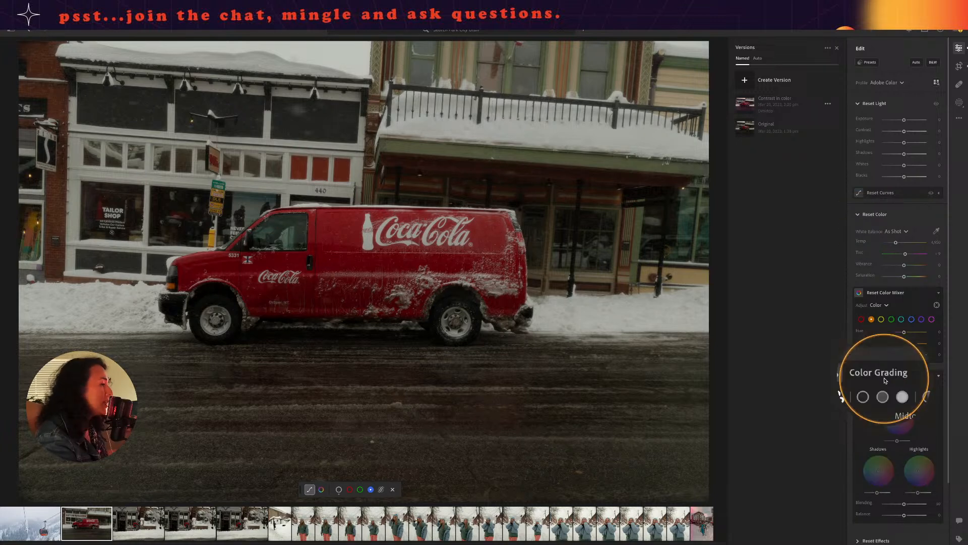
key("alt")
scroll(903, 403, "down", 1)
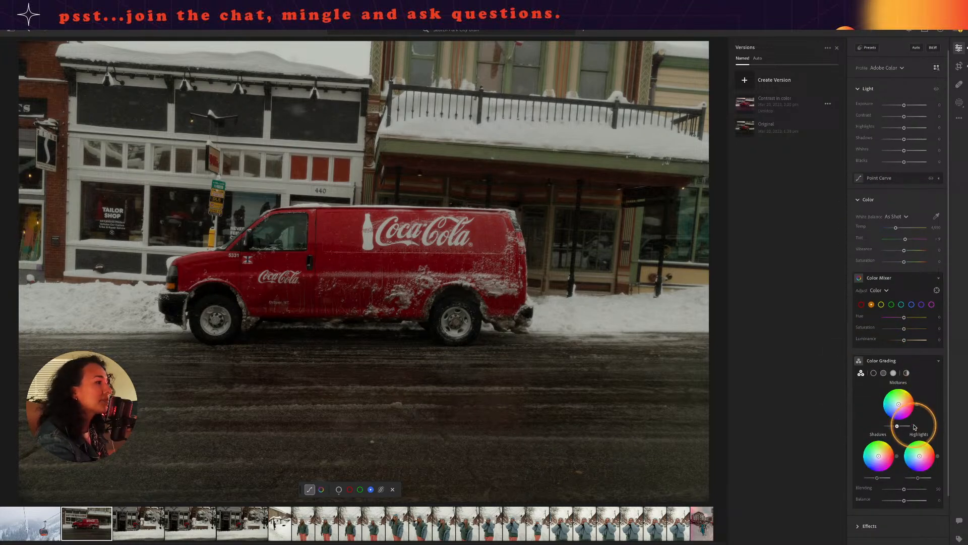
scroll(915, 426, "down", 1)
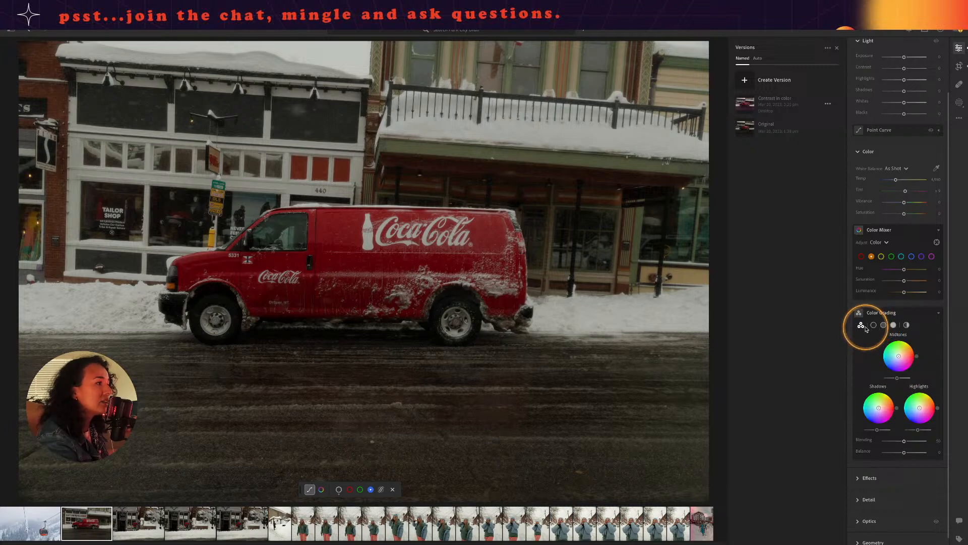
key("alt")
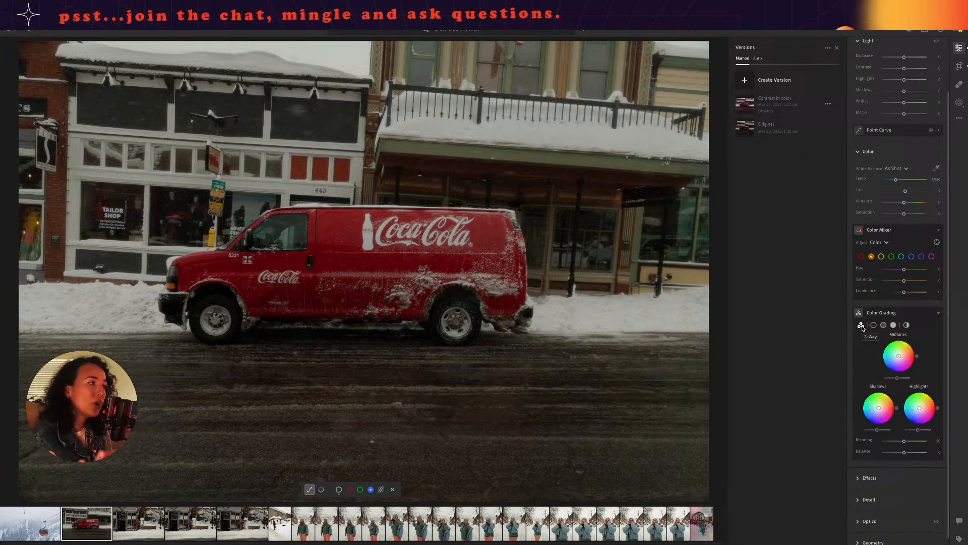
key("alt")
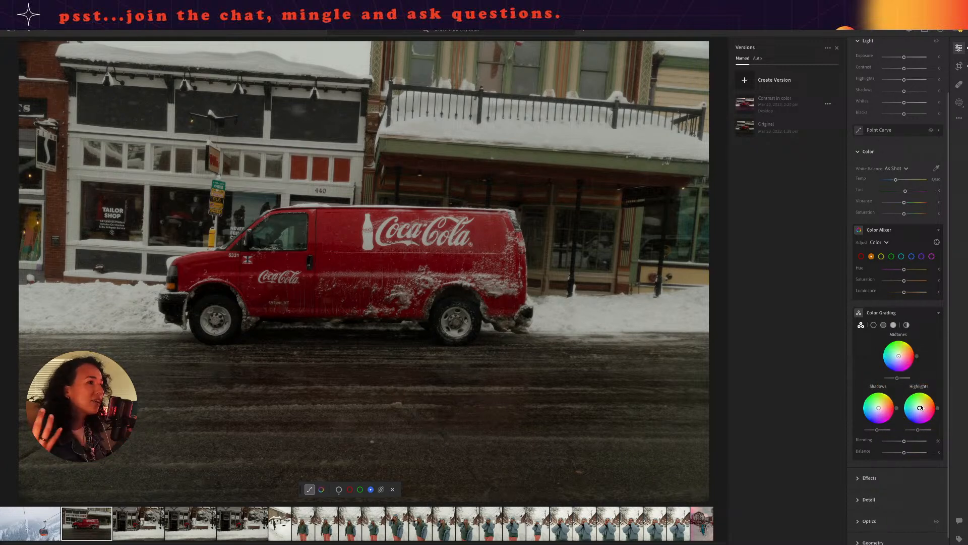
left_click_drag(898, 356, 897, 355)
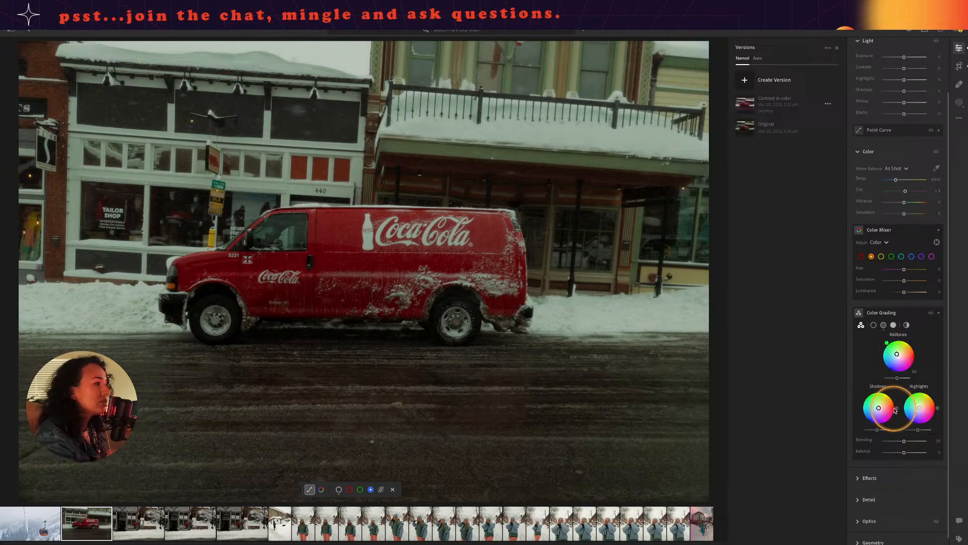
left_click_drag(897, 408, 874, 412)
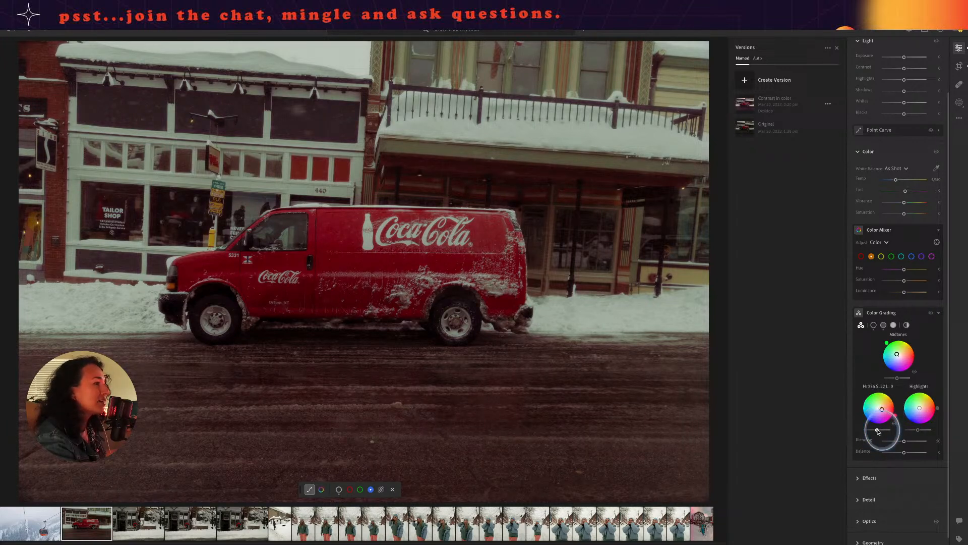
left_click_drag(873, 431, 913, 442)
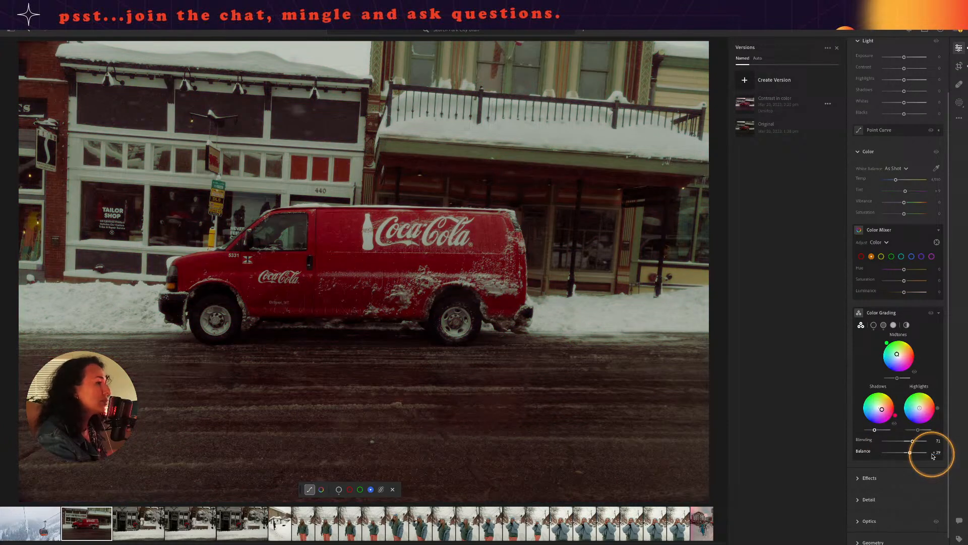
key("ctrl+z")
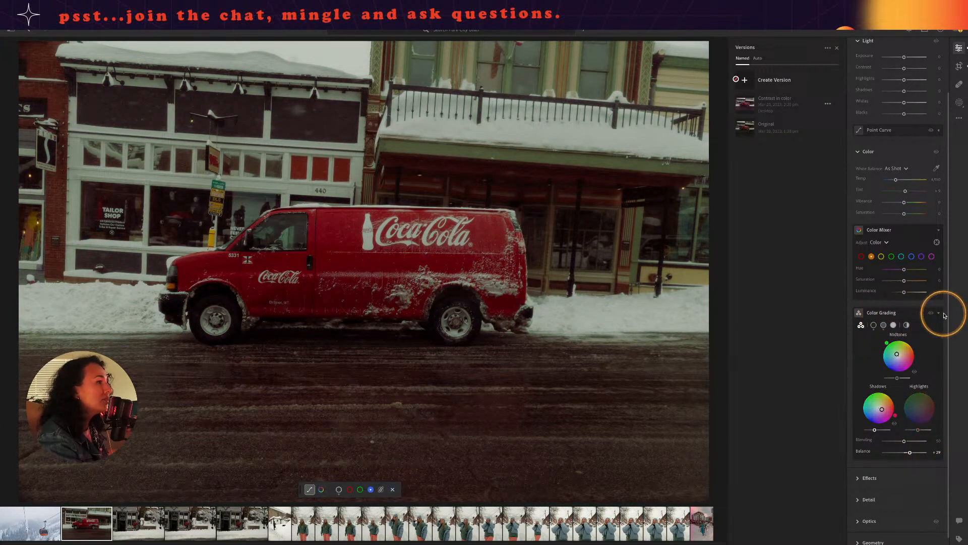
- Hide and restore the color grading effect to compare the van photo, and collapse the grading controls
key("alt")
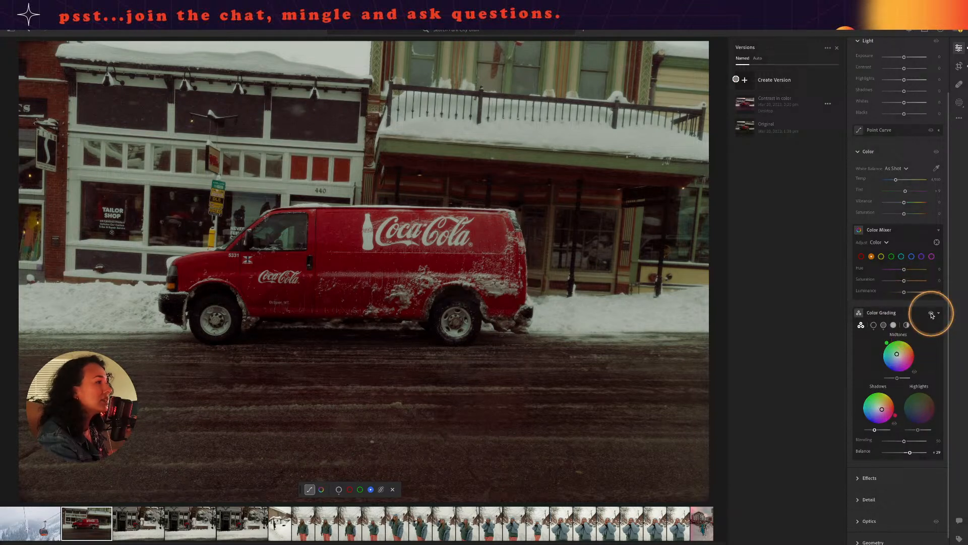
left_click(931, 313, "alt")
left_click(932, 314)
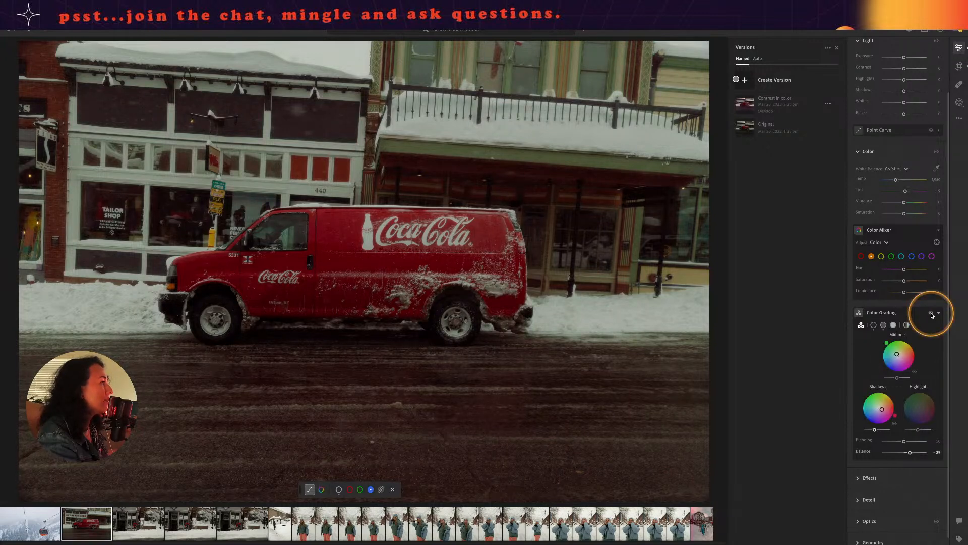
left_click(932, 314)
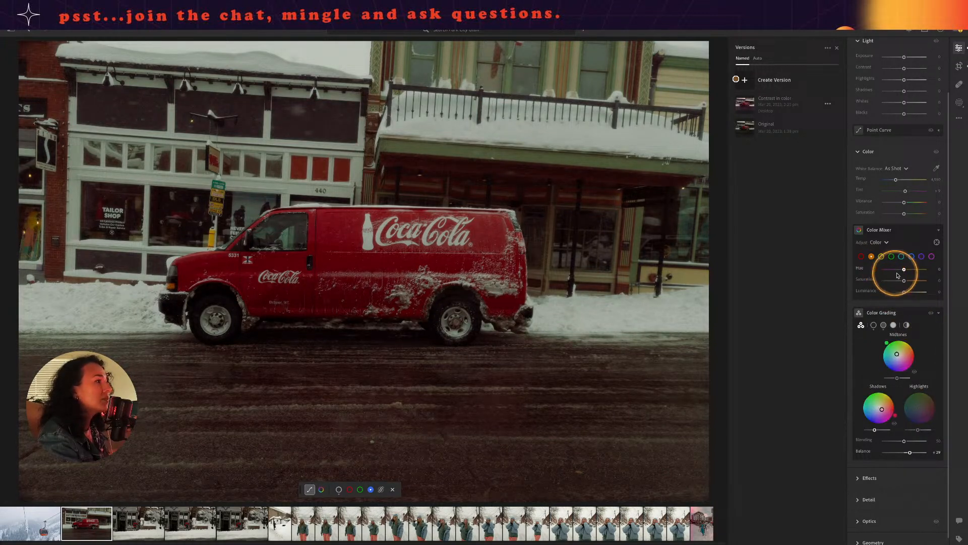
left_click(904, 314)
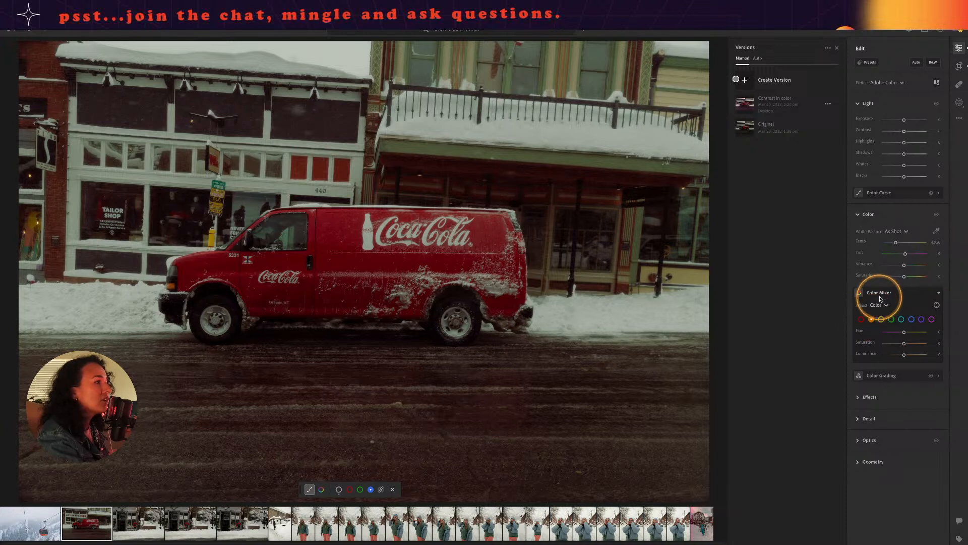
- Use targeted hue adjustments to set the van's red hue to about +18 and fine-tune the hues of the storefront and street
key("alt")
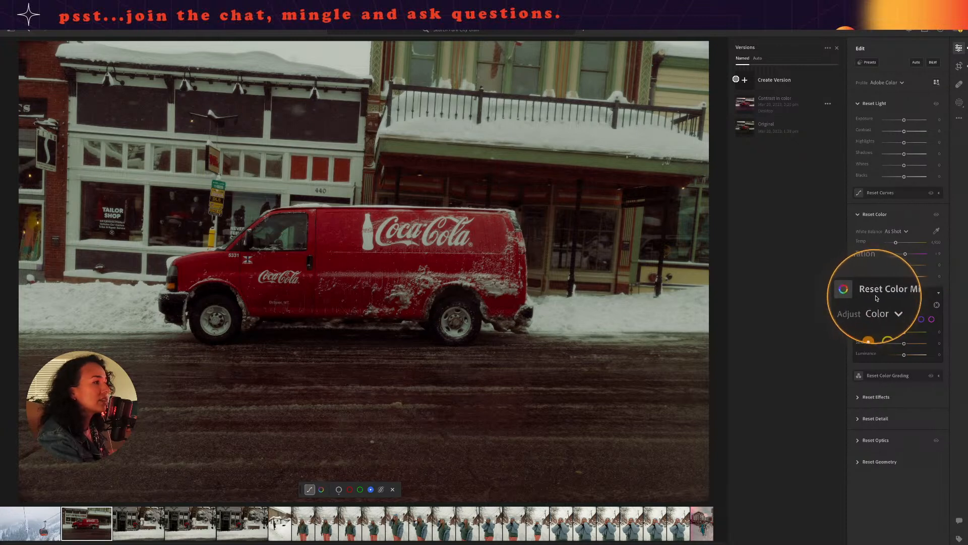
left_click(936, 305)
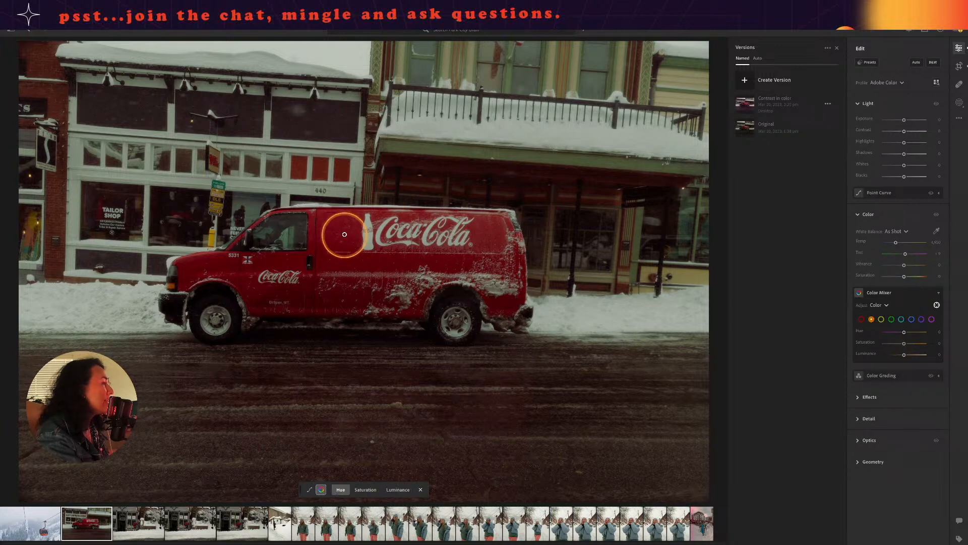
left_click_drag(345, 234, 343, 232)
left_click_drag(347, 232, 231, 232)
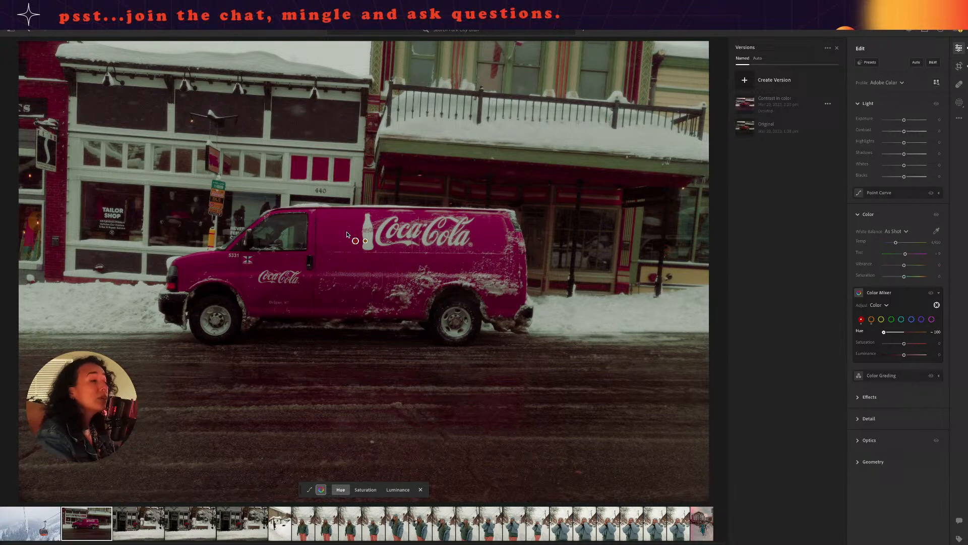
mouse_move(346, 234)
left_mouse_down()
mouse_move(543, 234)
mouse_move(477, 233)
mouse_move(534, 227)
mouse_move(510, 231)
mouse_move(521, 227)
left_mouse_up()
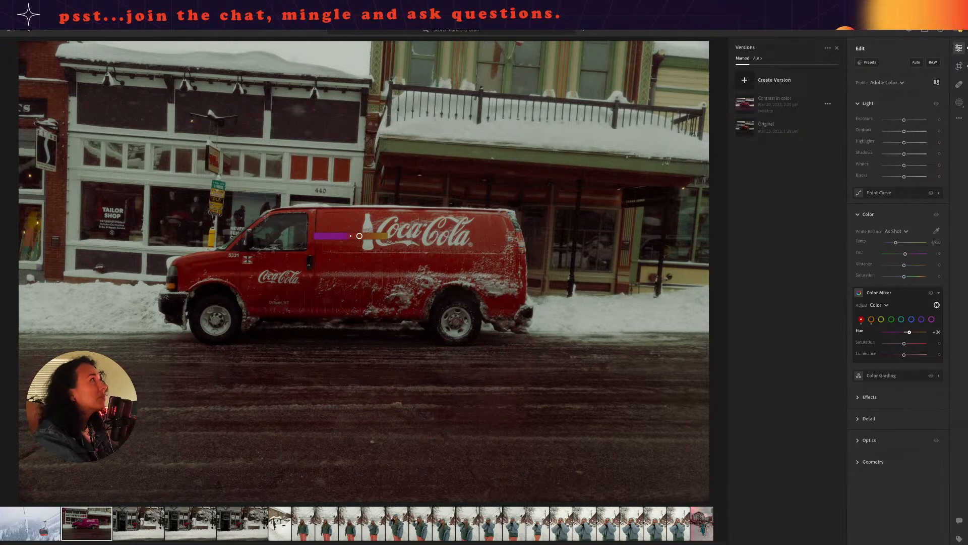
mouse_move(525, 223)
left_mouse_down()
mouse_move(482, 231)
mouse_move(535, 223)
left_mouse_up()
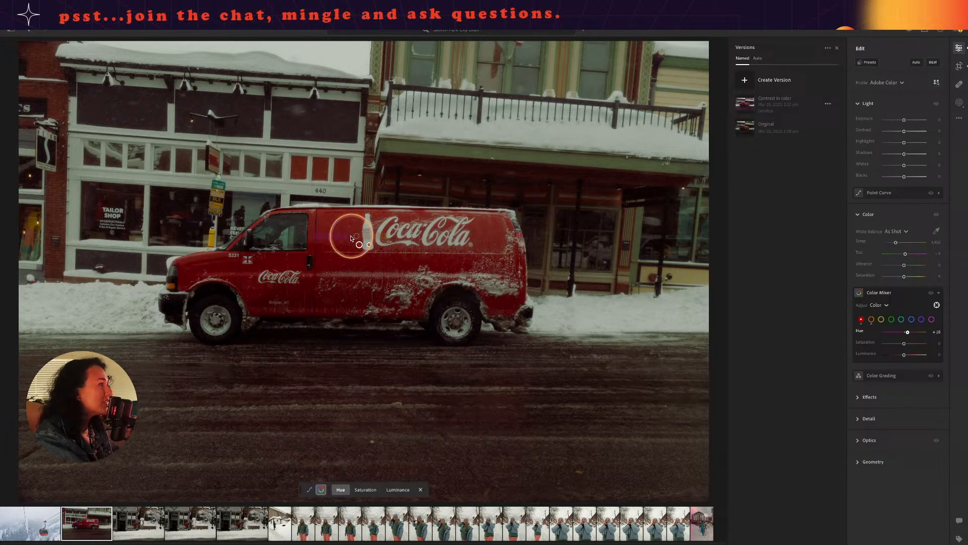
left_click_drag(639, 225, 673, 222)
left_click_drag(506, 402, 534, 402)
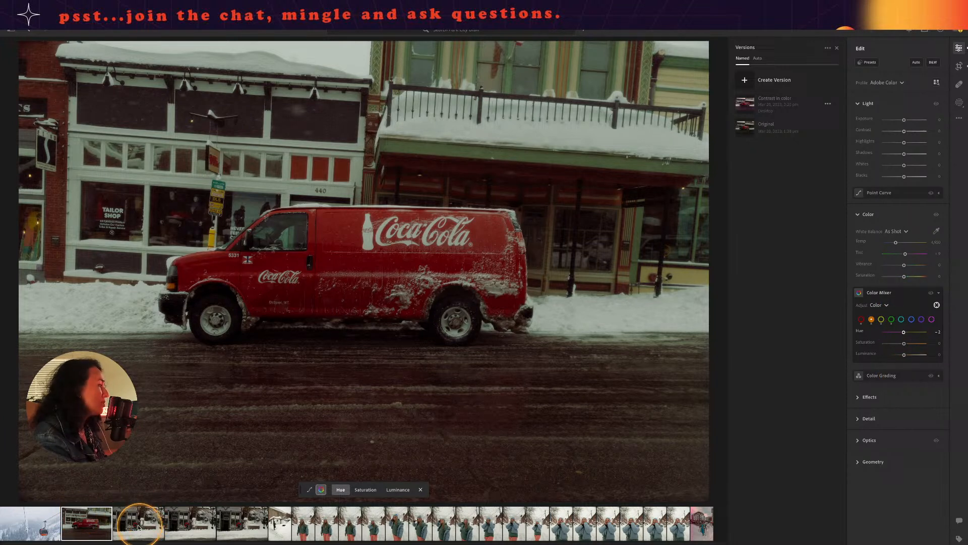
- Open the orange gondola photo, compare its edit with the original, and view its photo information before returning to the edit settings
left_click(31, 525)
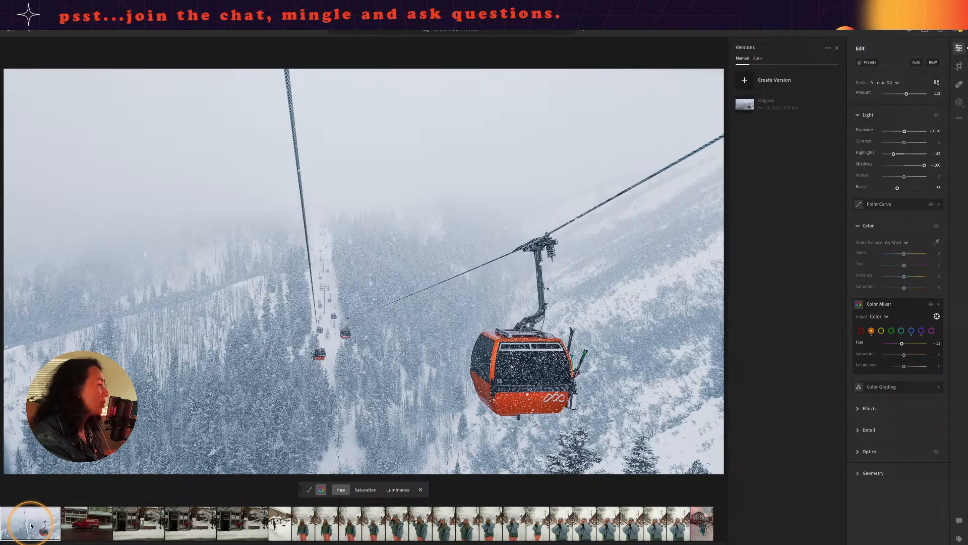
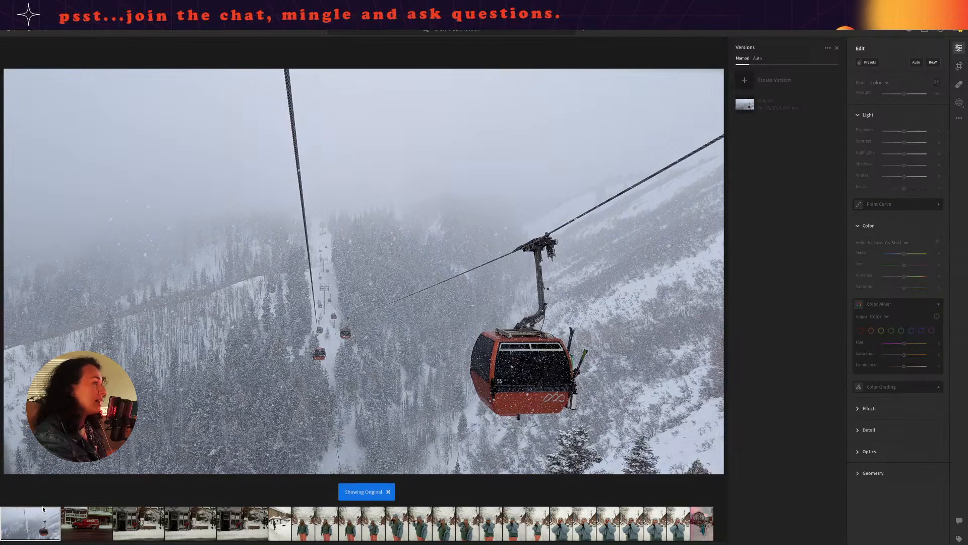
key("backslash")
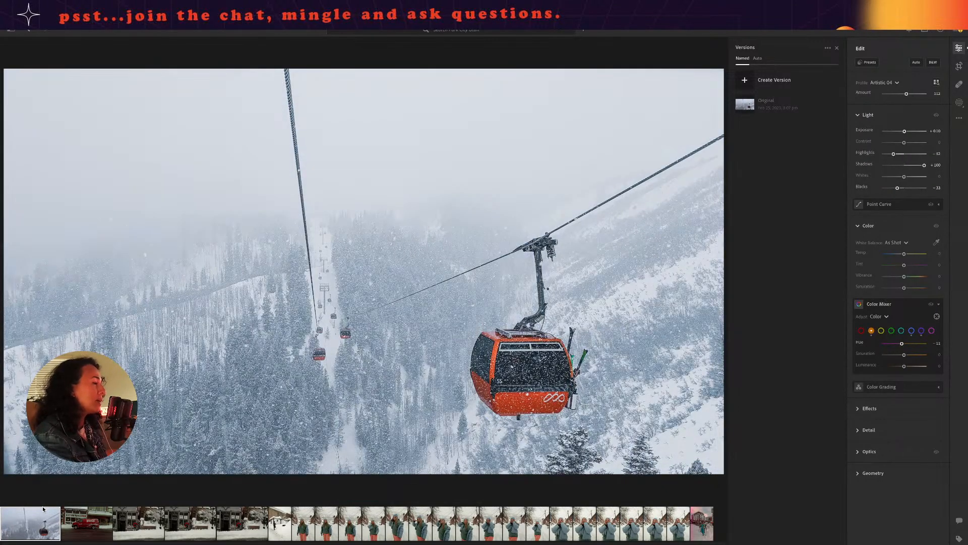
key("backslash")
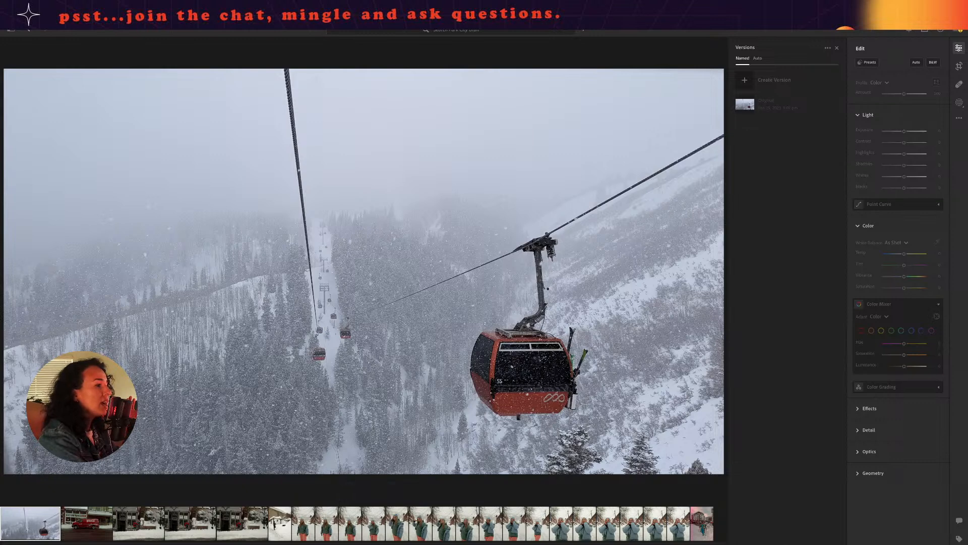
key("i")
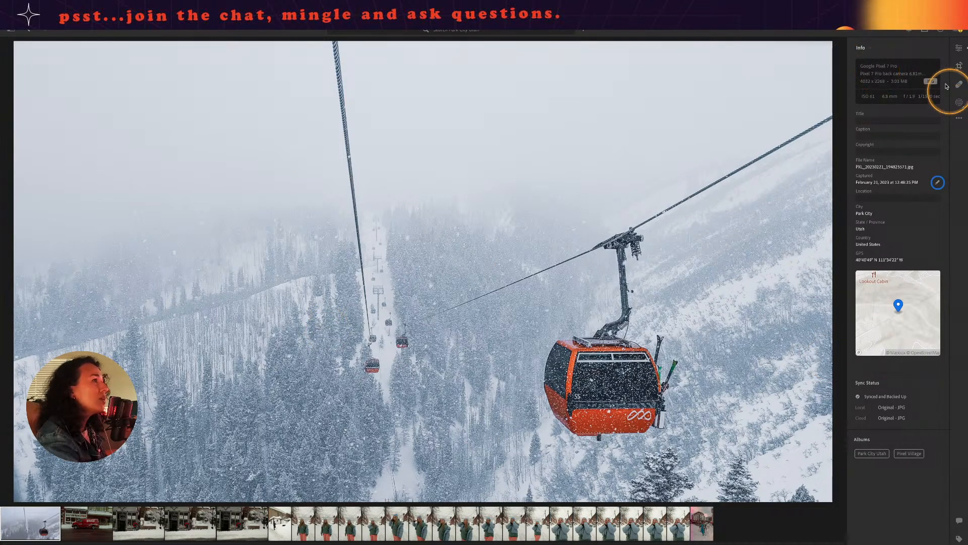
left_click(958, 49)
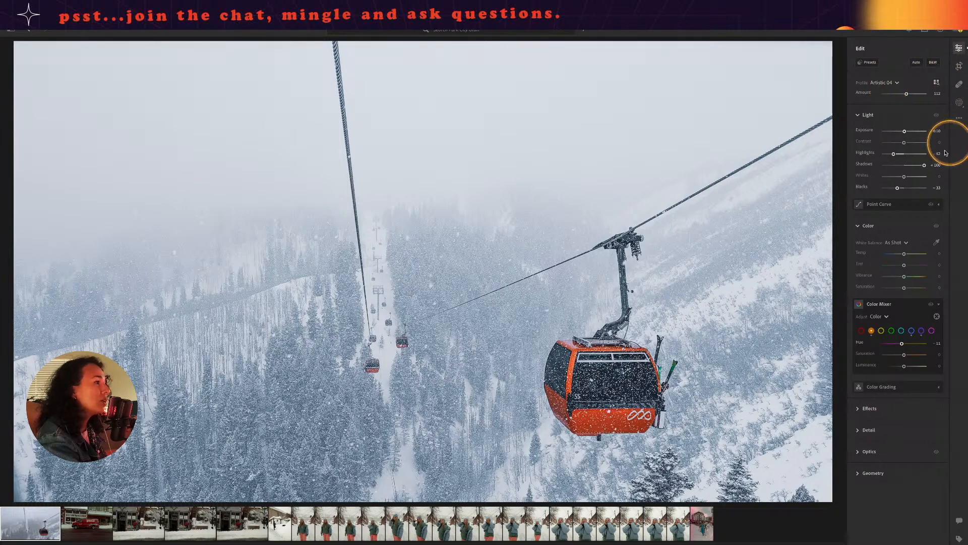
- Save the gondola photo's current edit as a named version called "Snowy look"
left_click(908, 544)
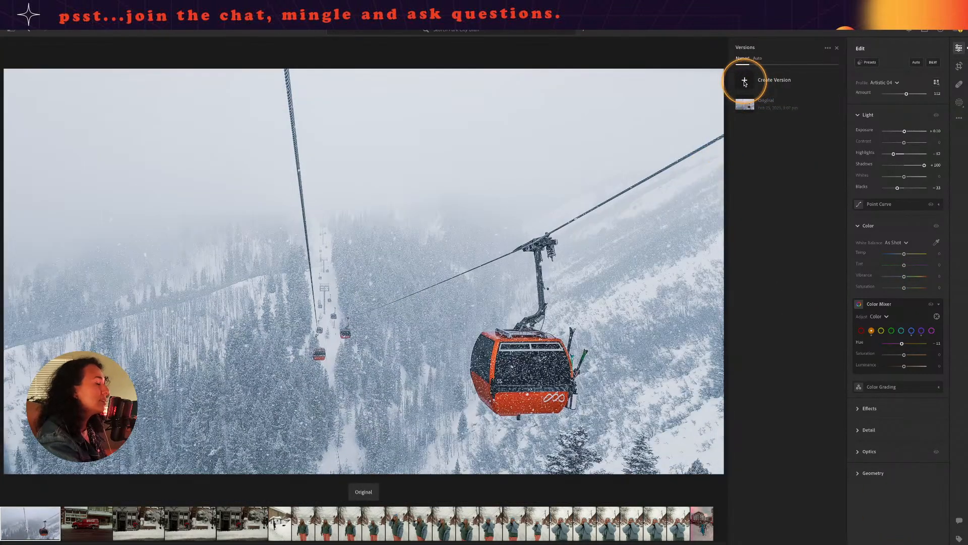
left_click(745, 81)
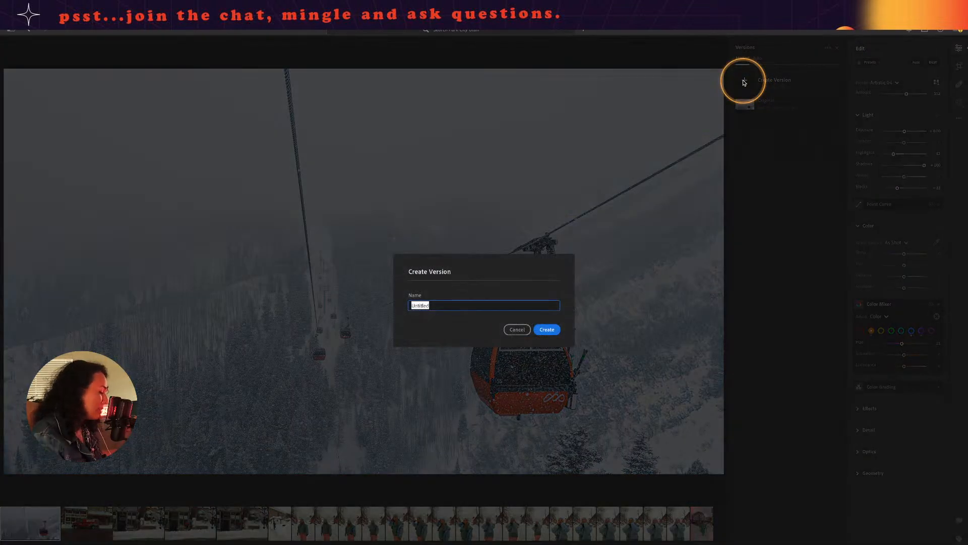
type("Snowy")
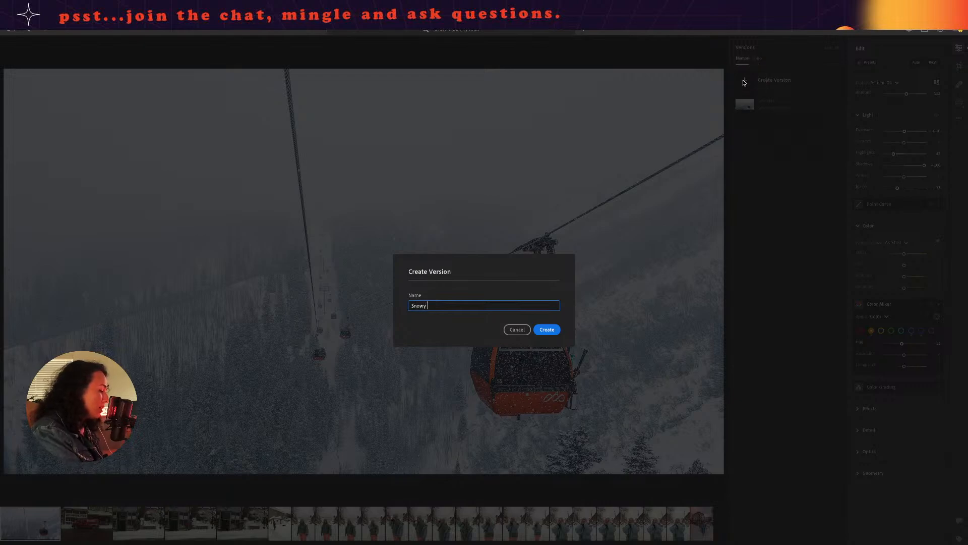
type(" look")
key("Return")
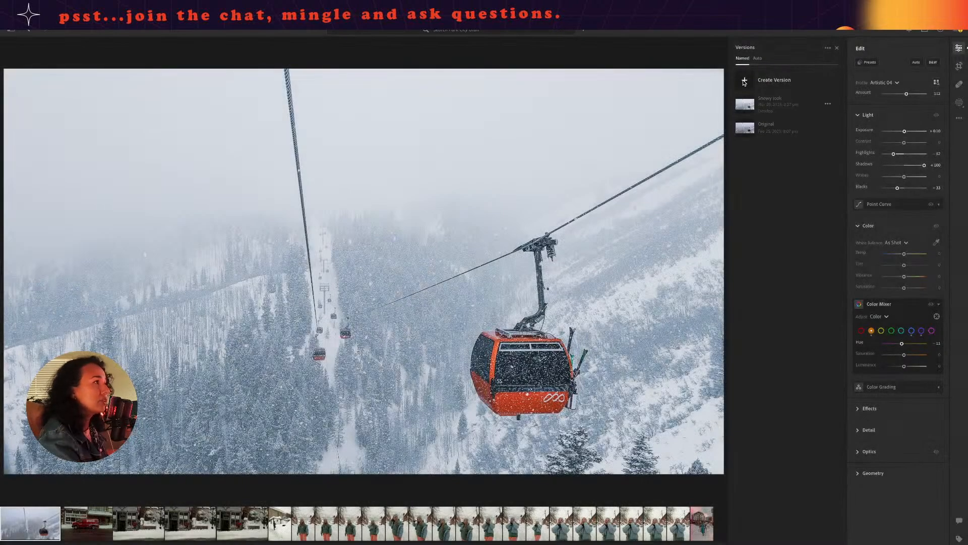
- Restore the gondola photo's Original version and leave only the Light controls expanded in the edit settings
left_click(766, 126)
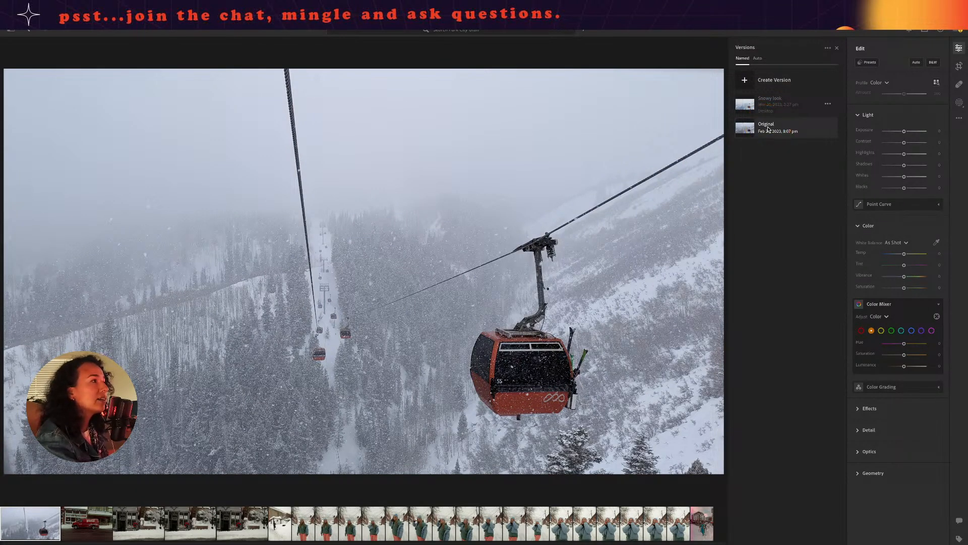
left_click(768, 129)
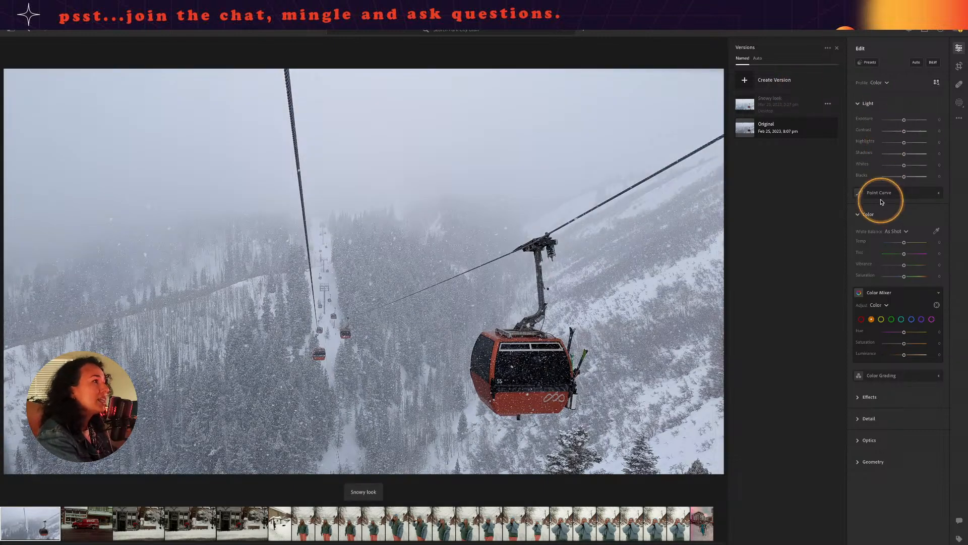
left_click(861, 104)
left_click(860, 125)
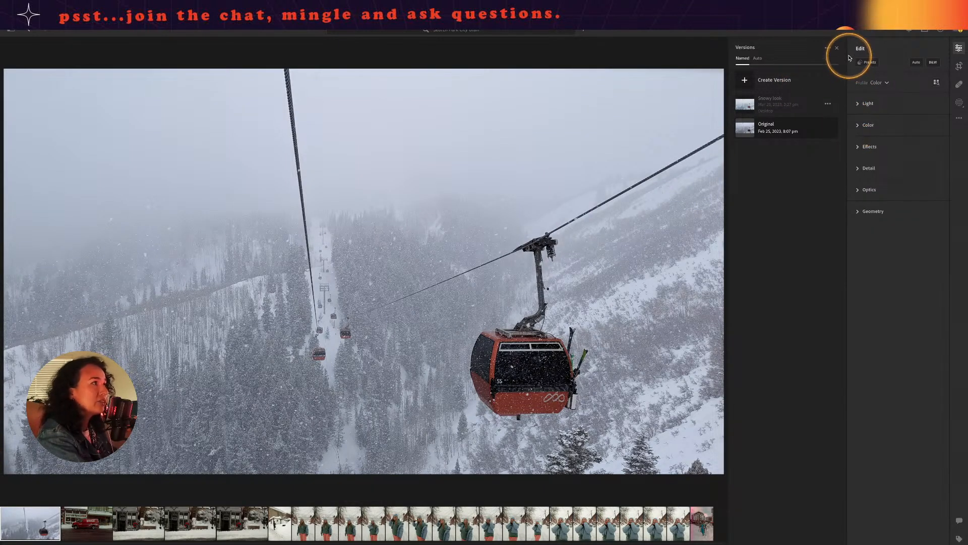
left_click(857, 103)
left_click(858, 104)
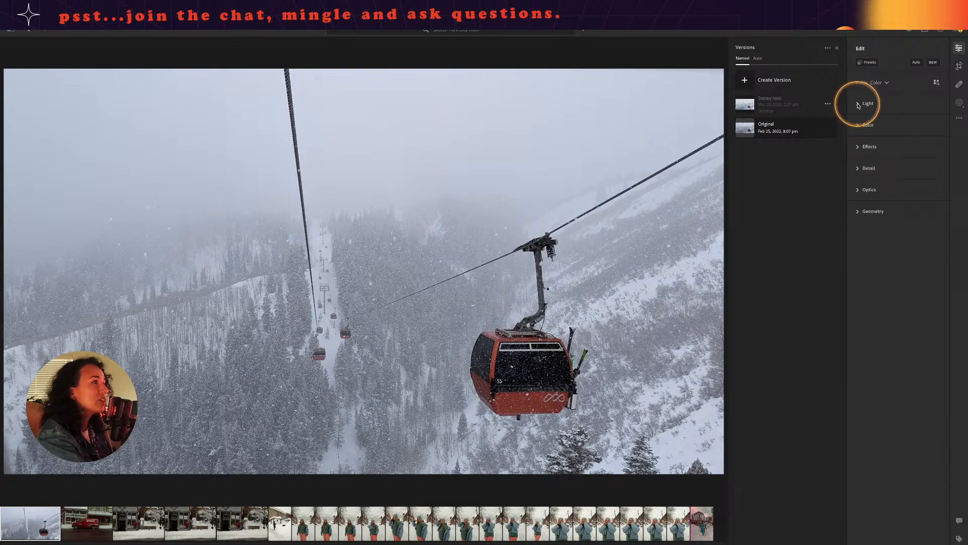
left_click(857, 103)
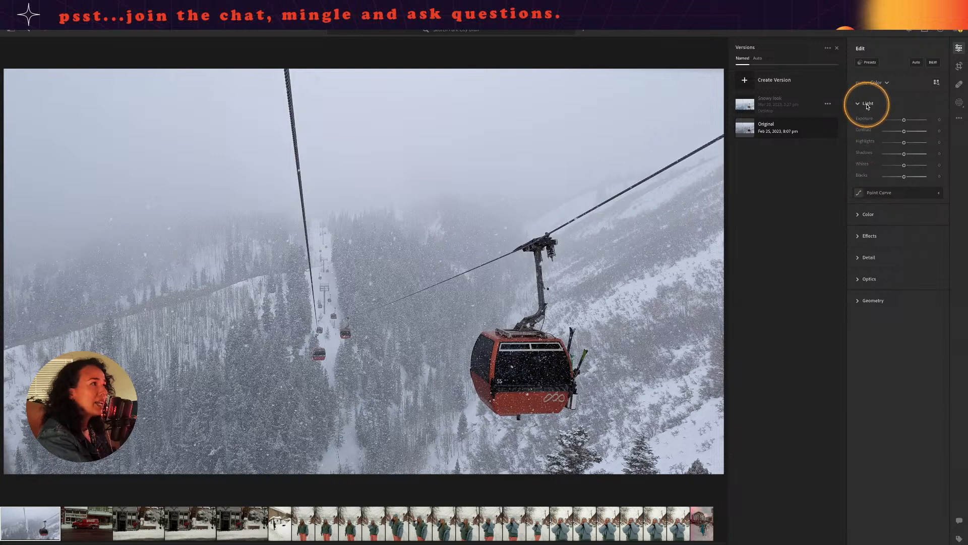
- Open the point curve and add three control points on the diagonal at the highlights, midtones and shadows grid crossings
key("alt")
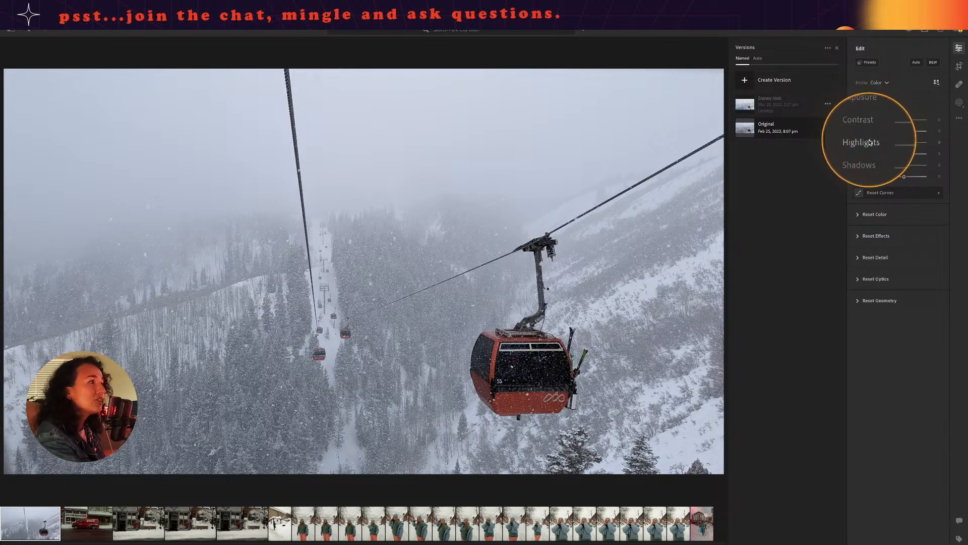
mouse_move(864, 197)
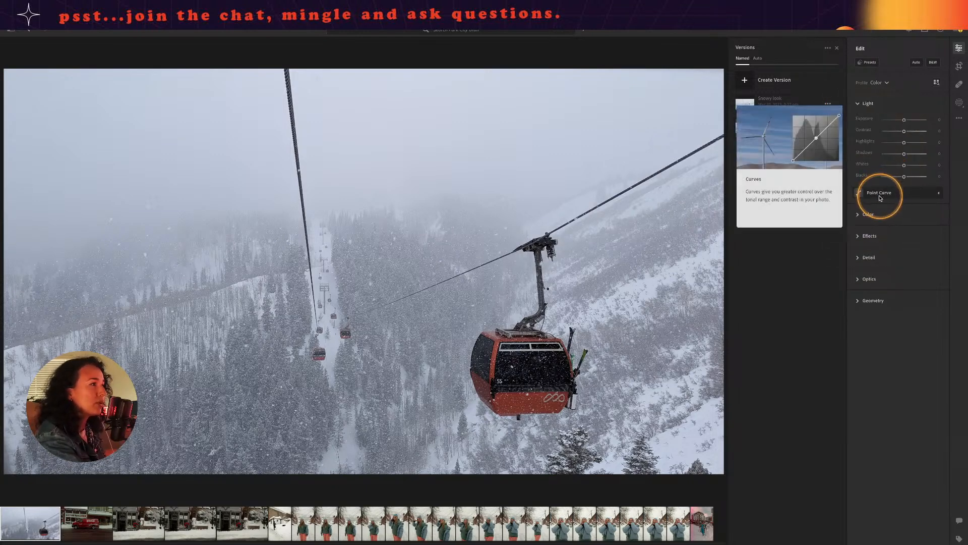
left_click(864, 194)
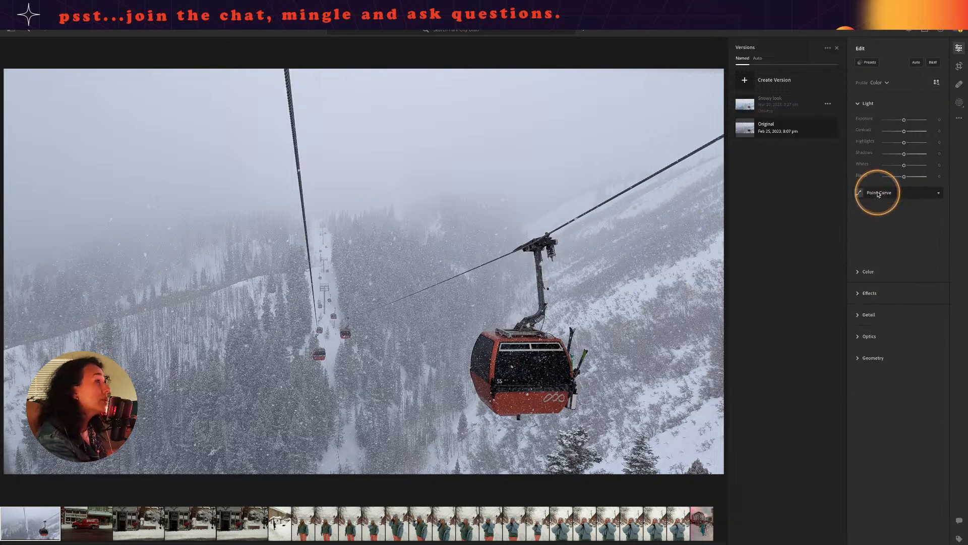
left_click(859, 206)
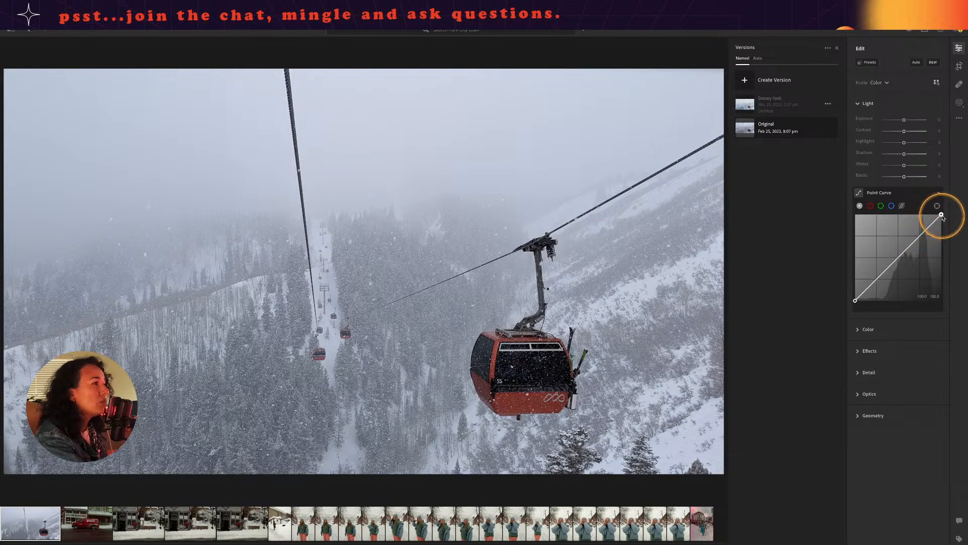
left_click(920, 235)
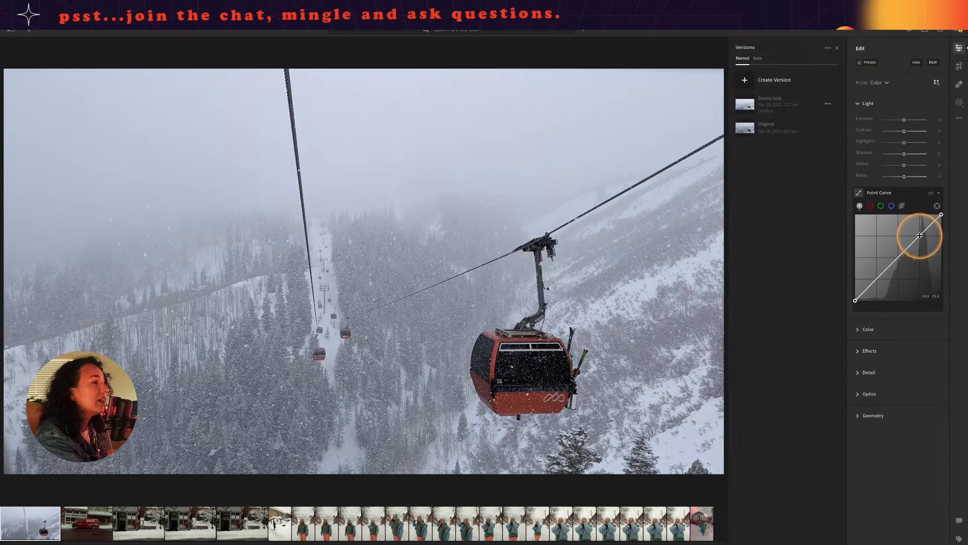
key("alt")
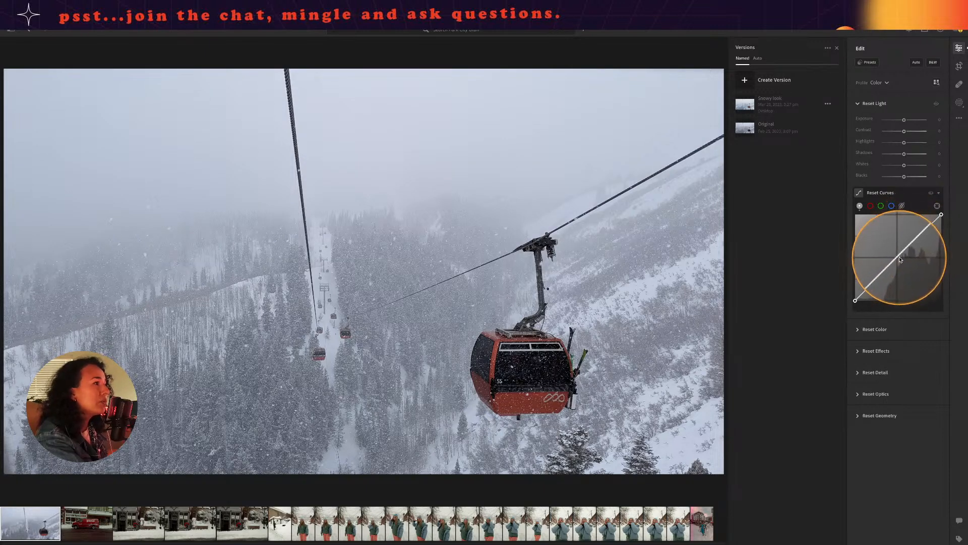
left_click(899, 256)
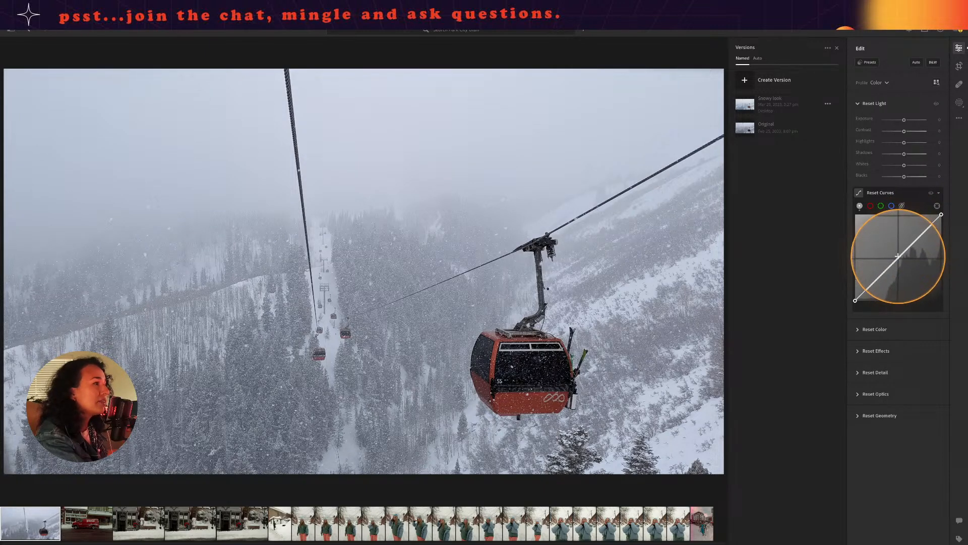
key("alt")
left_click(877, 278)
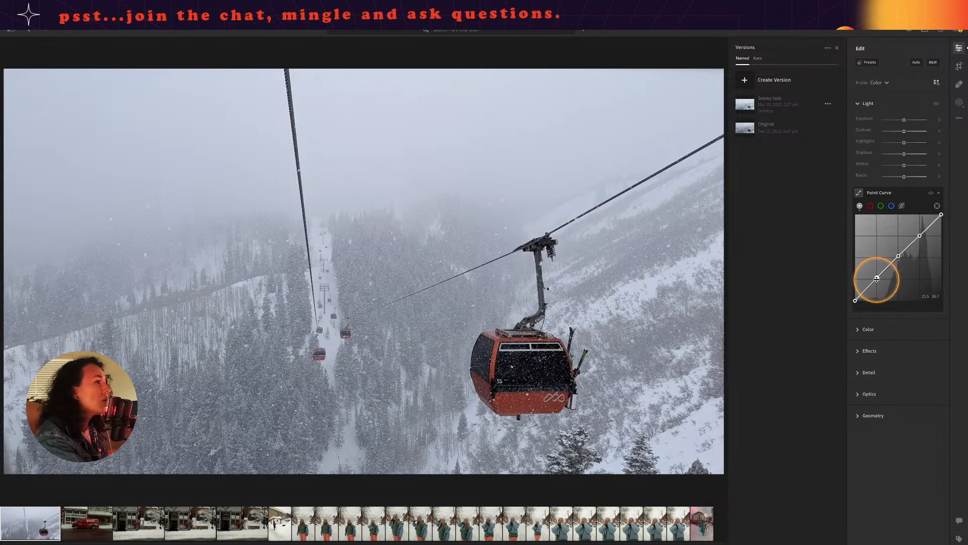
key("alt")
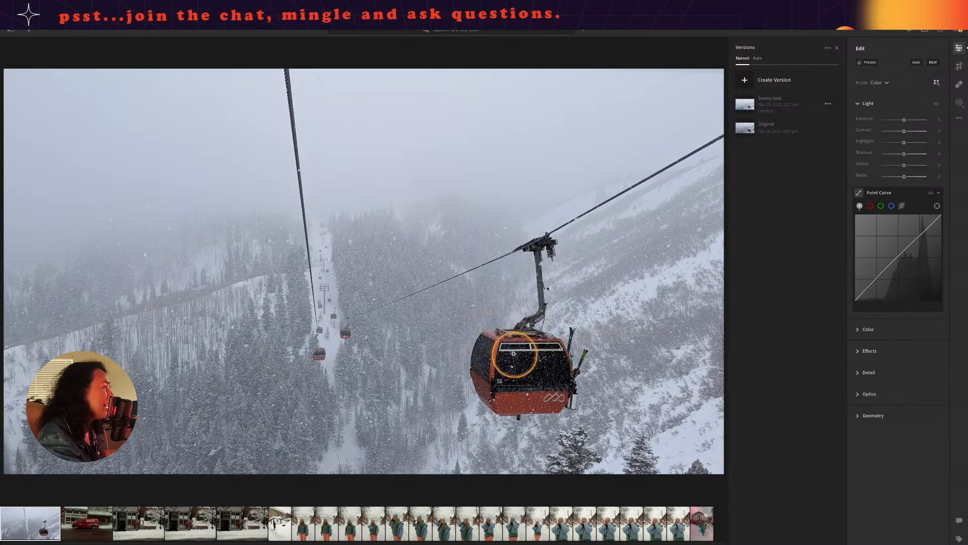
key("alt")
key("alt")
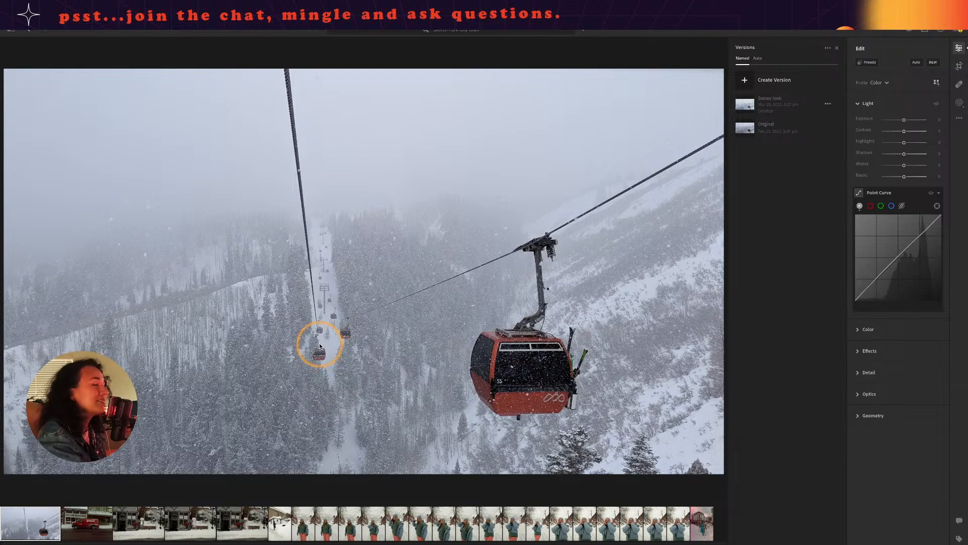
key("alt")
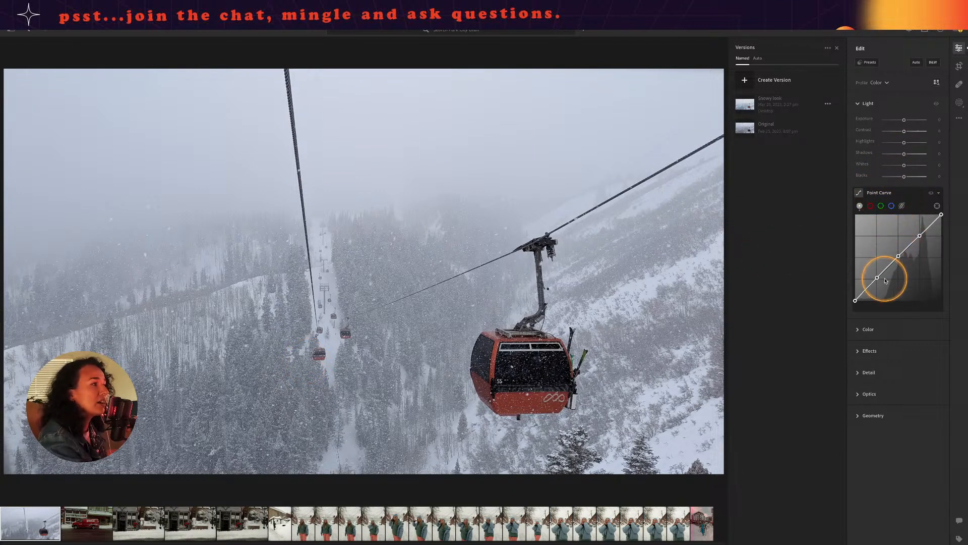
- Try deepening the shadows by pulling the curve's shadow point below the diagonal, undo one change and return the point to the line
key("alt")
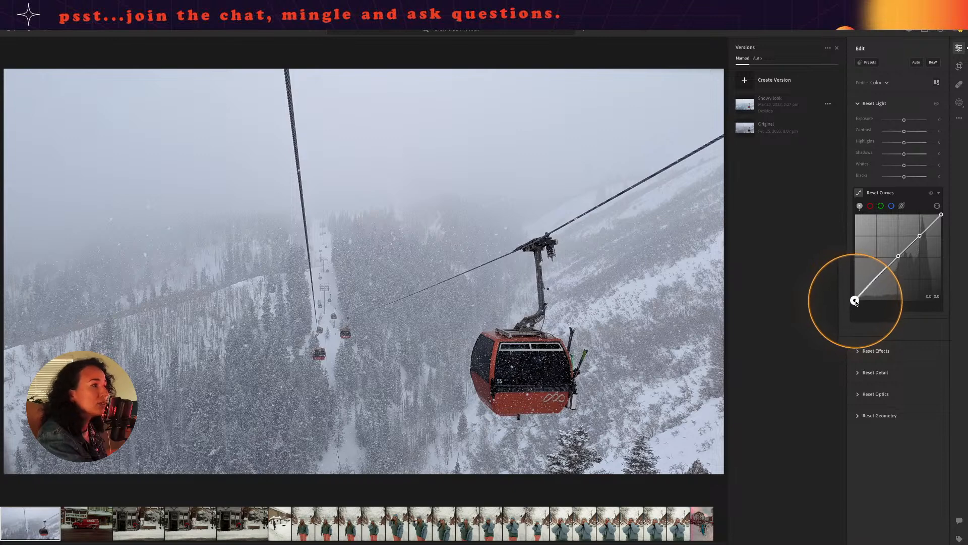
left_click(877, 277)
mouse_move(878, 278)
left_mouse_down()
mouse_move(885, 292)
mouse_move(879, 277)
left_mouse_up()
key("alt")
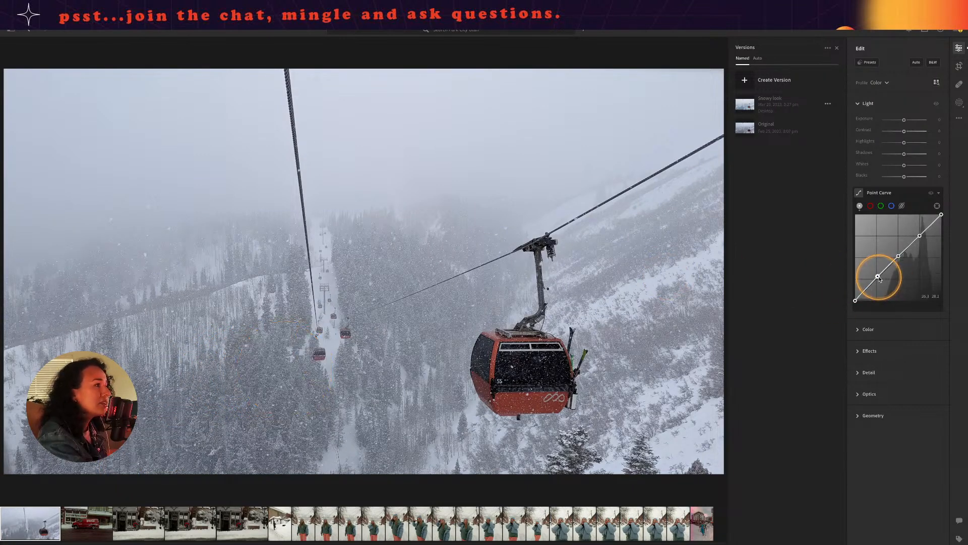
left_click_drag(878, 276, 883, 286)
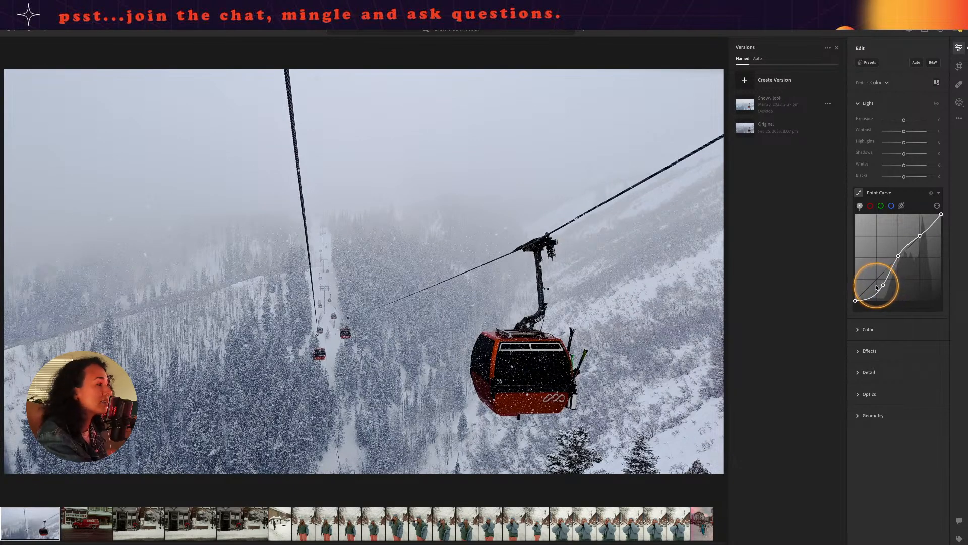
left_click_drag(884, 286, 880, 281)
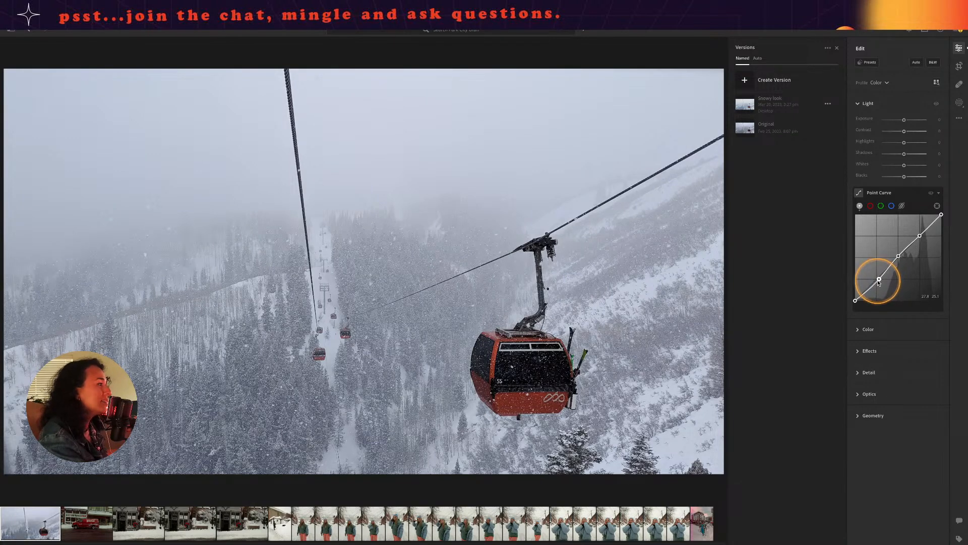
left_click_drag(880, 280, 886, 288)
key("ctrl+z")
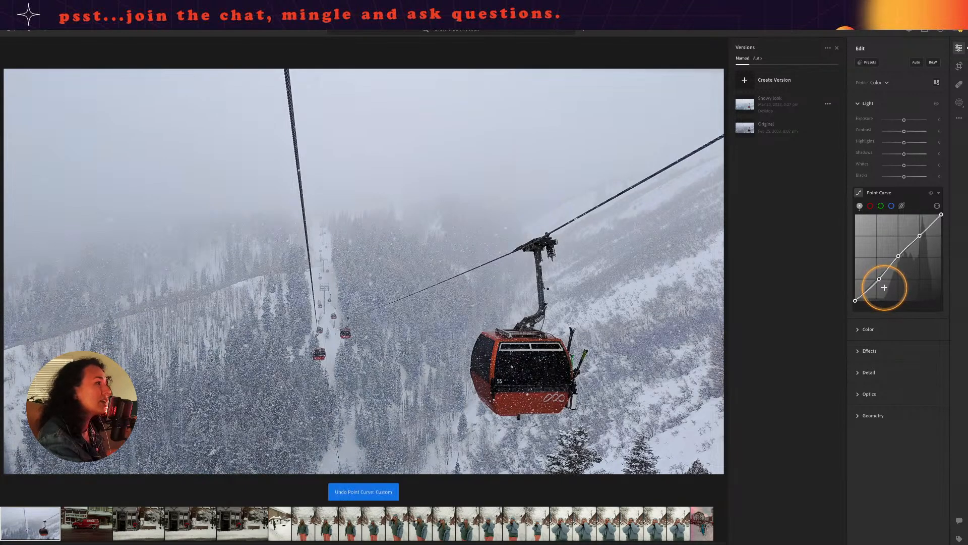
left_click_drag(883, 286, 878, 278)
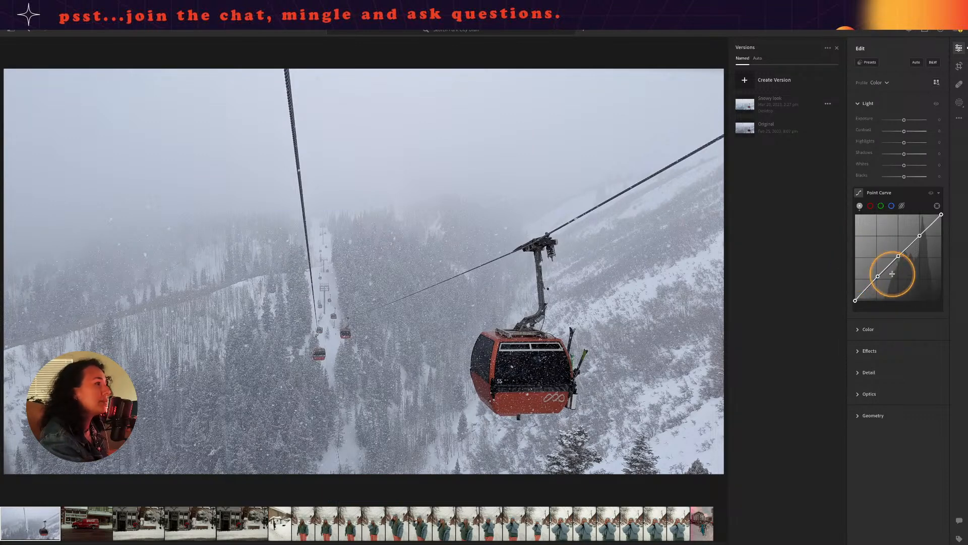
key("alt")
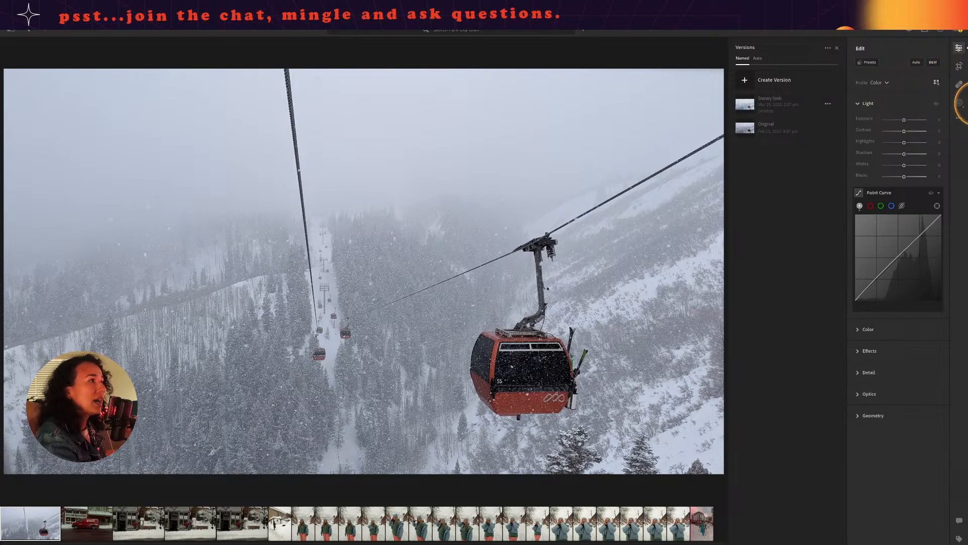
- Create a mask that selects the background around the gondola, preview its overlay and collapse the mask's components
left_click(960, 104)
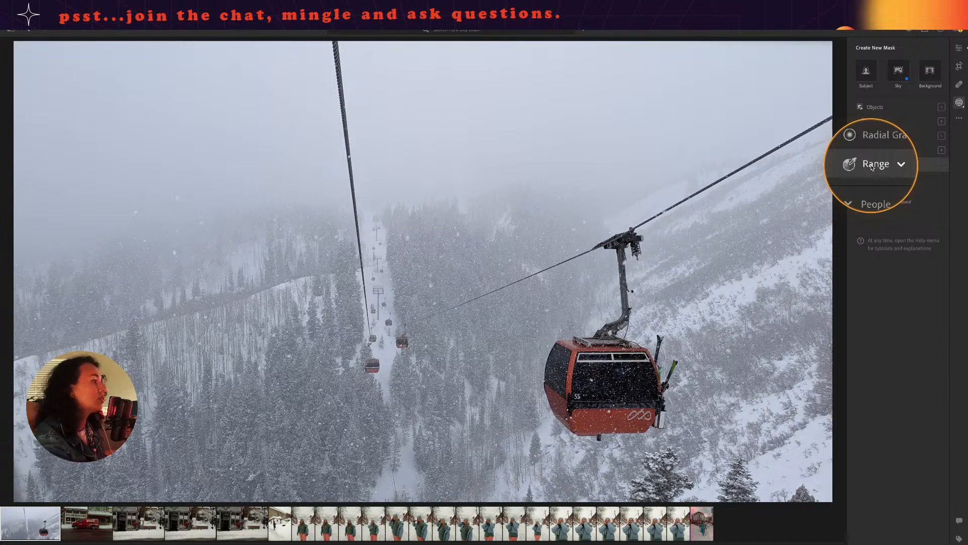
left_click(930, 72)
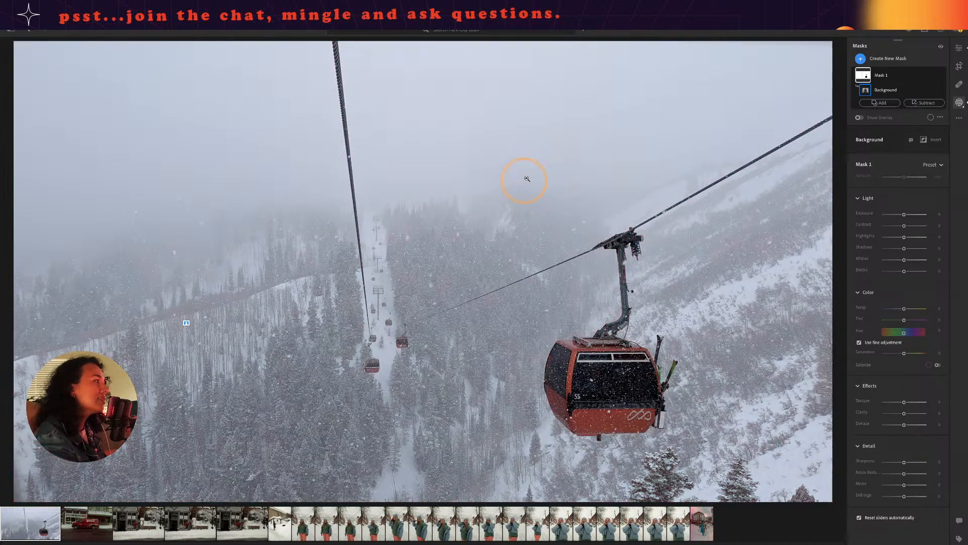
mouse_move(868, 79)
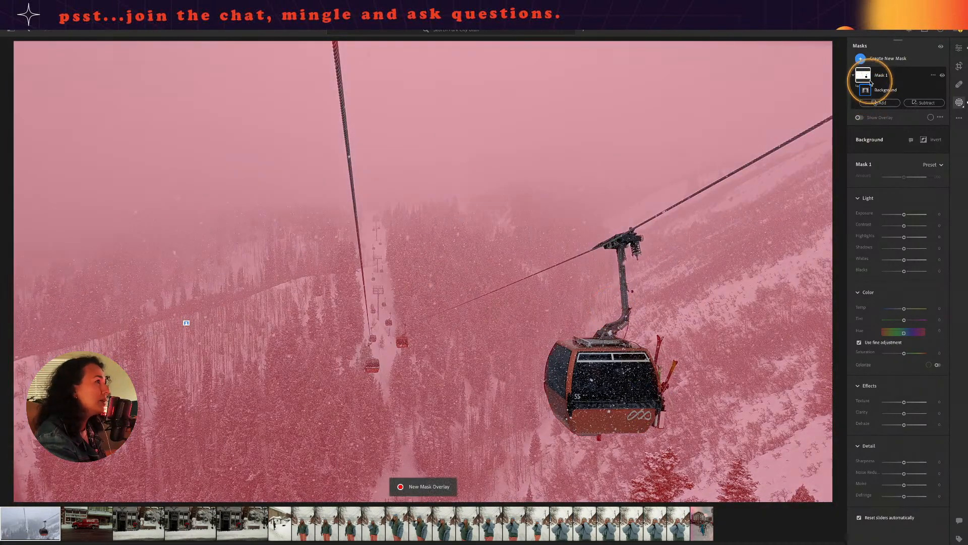
key("alt")
left_click(866, 77)
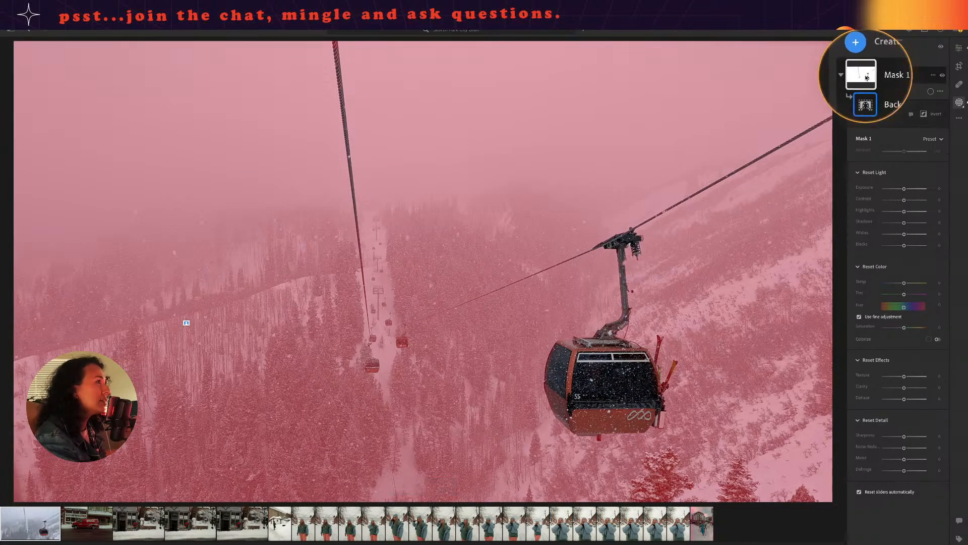
key("alt")
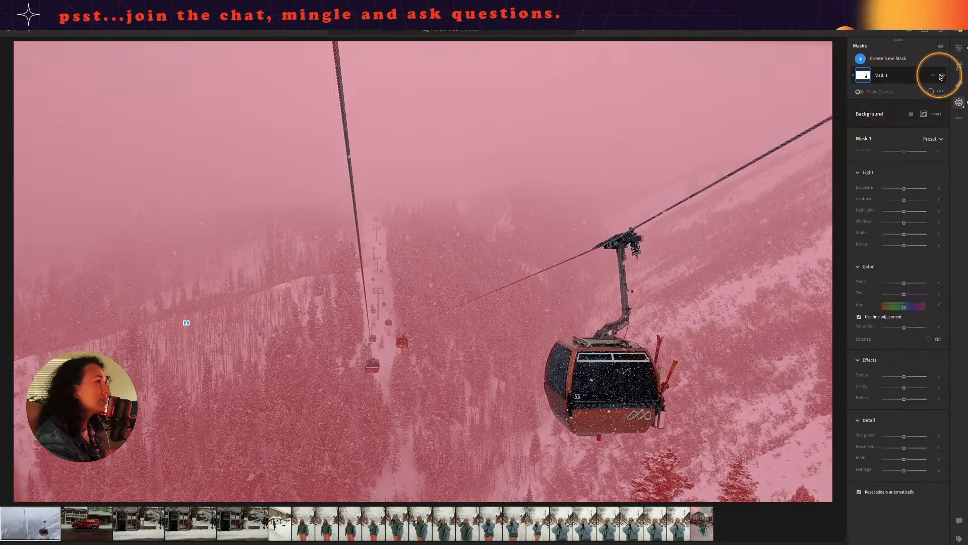
- Expand the background mask's components again and preview the mask overlay around the gondola
left_click(942, 76)
left_click(941, 76)
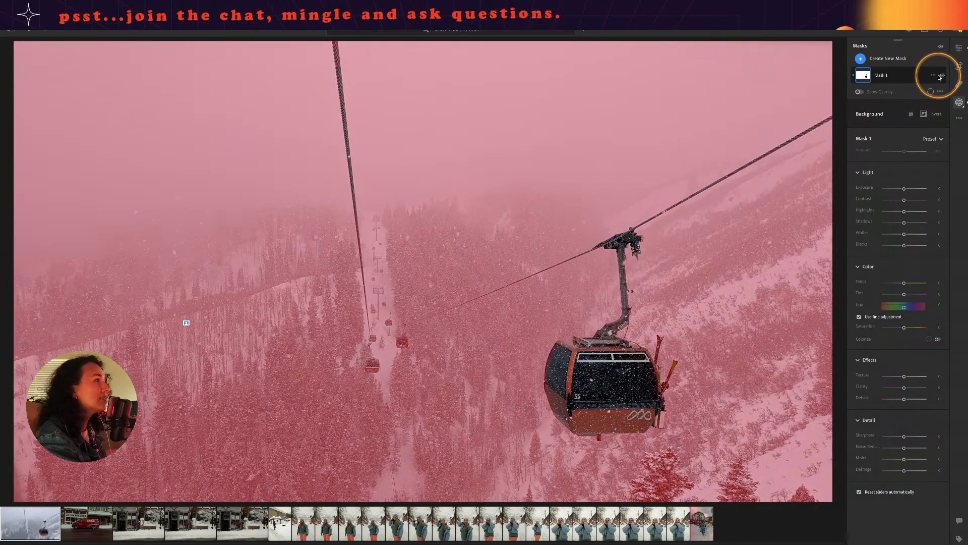
left_click(855, 76)
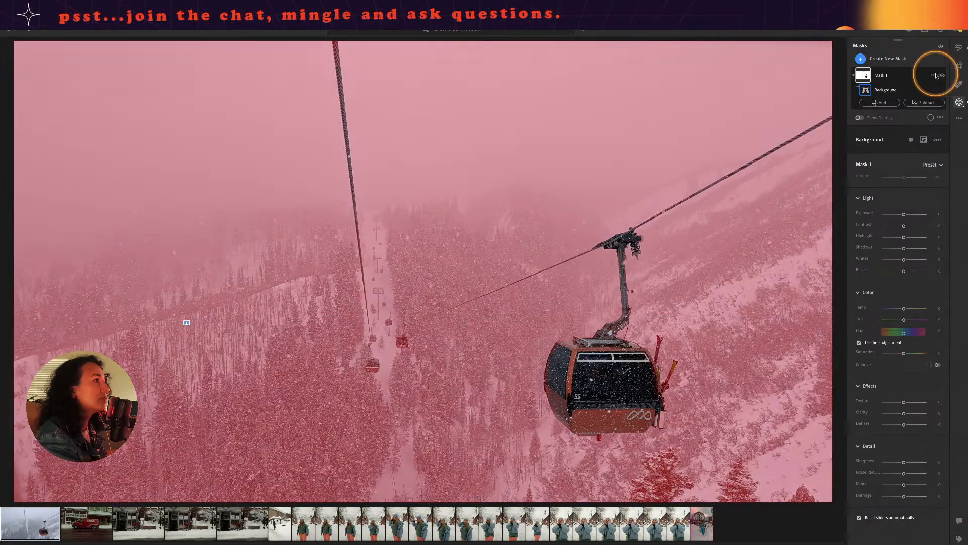
left_click(933, 75)
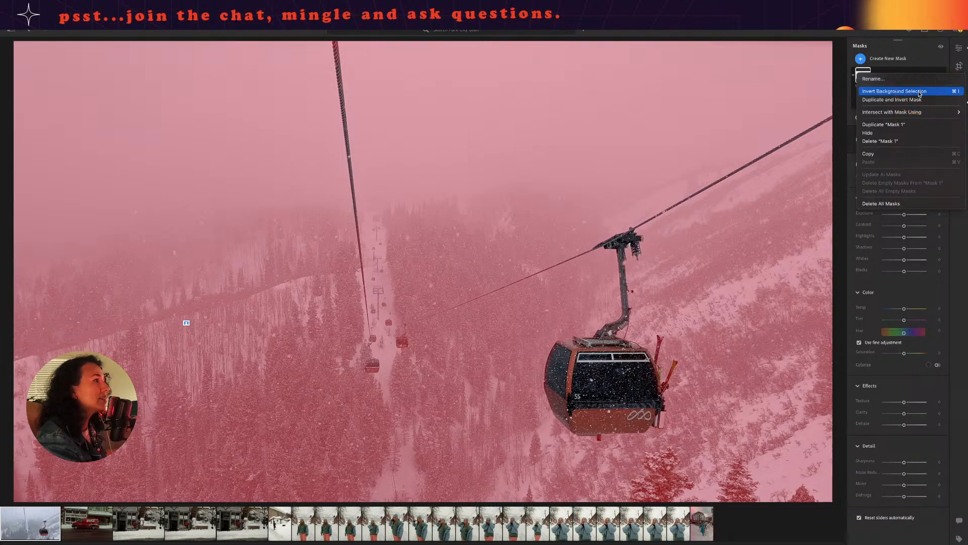
left_click(886, 69)
left_click(863, 75)
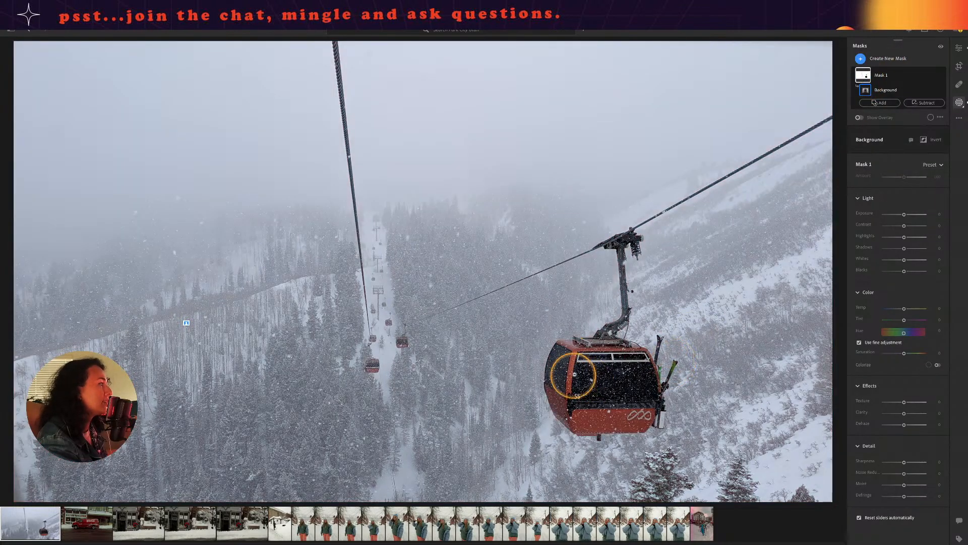
key("alt")
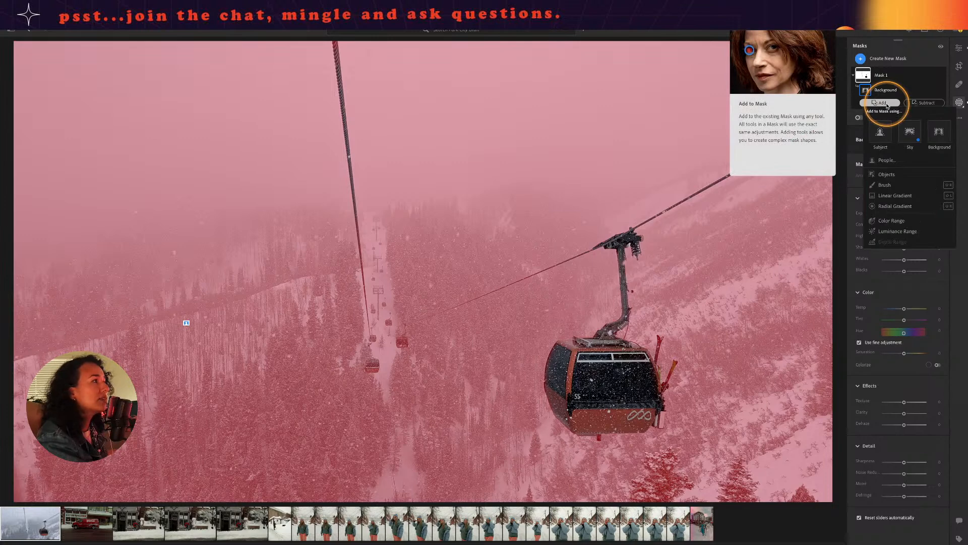
- Try adding a brush component to the background mask and painting a distant gondola with a smaller brush
left_click(887, 149)
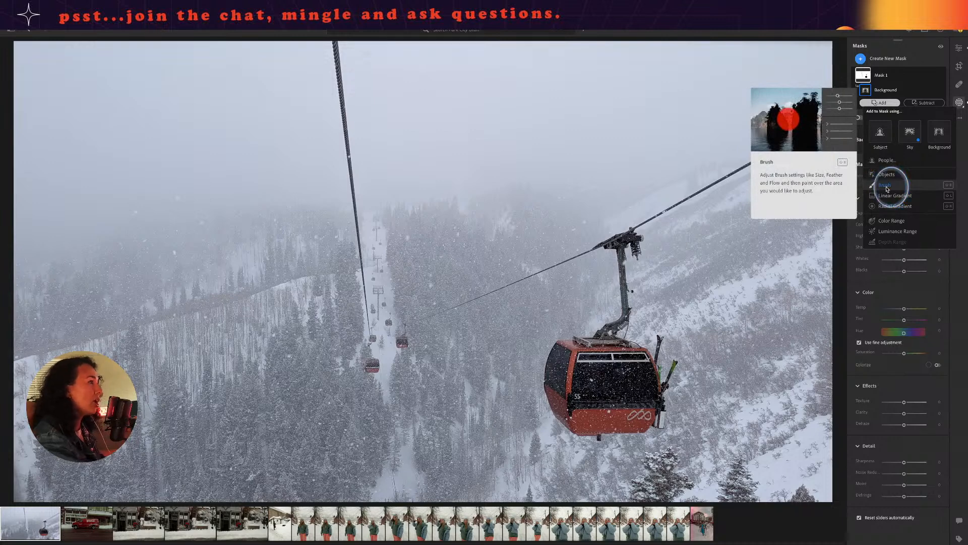
left_click(885, 186)
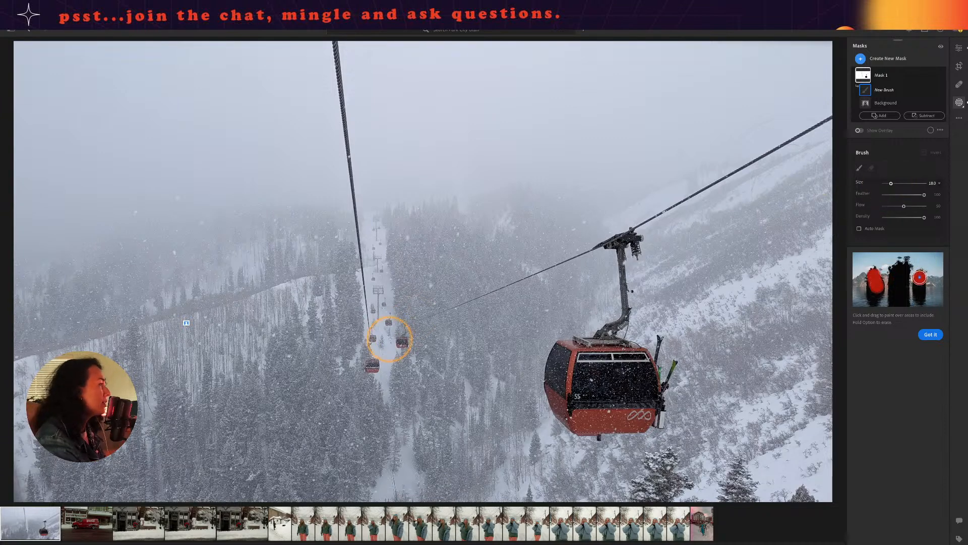
key("bracketleft")
key("bracketleft")
key("bracketleft")
key("bracketleft")
key("bracketleft")
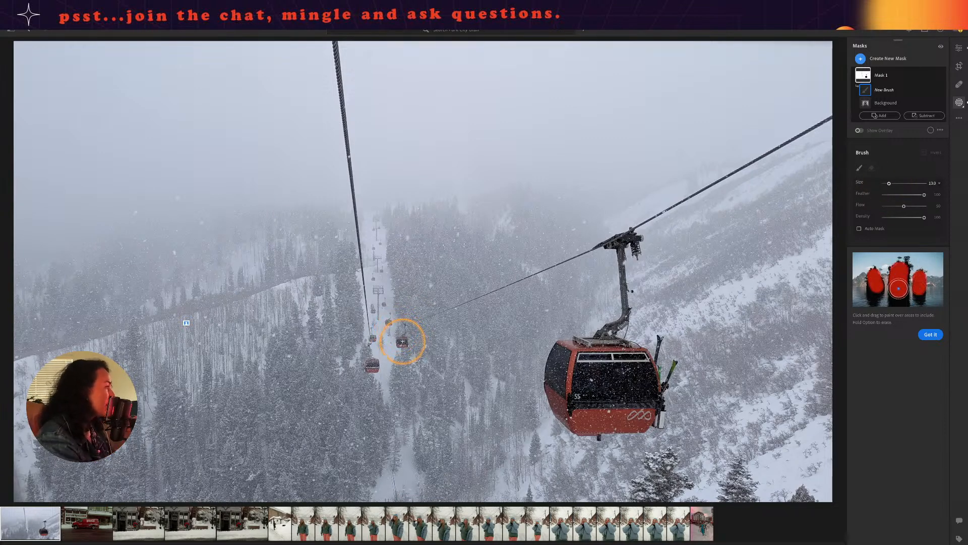
left_click_drag(402, 342, 403, 340)
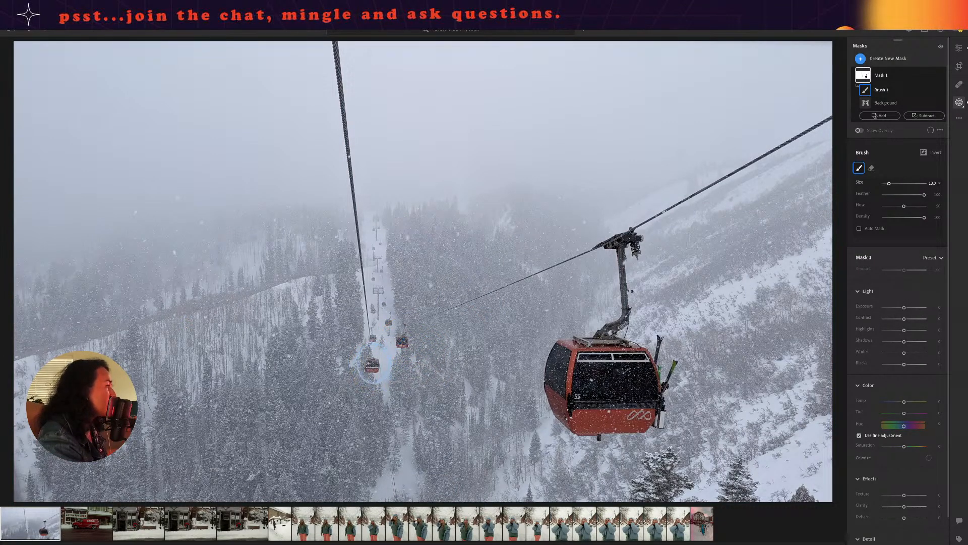
- Shrink the brush further, dab over the other small gondola below the lift line, and delete the brush component from the mask
key("bracketleft")
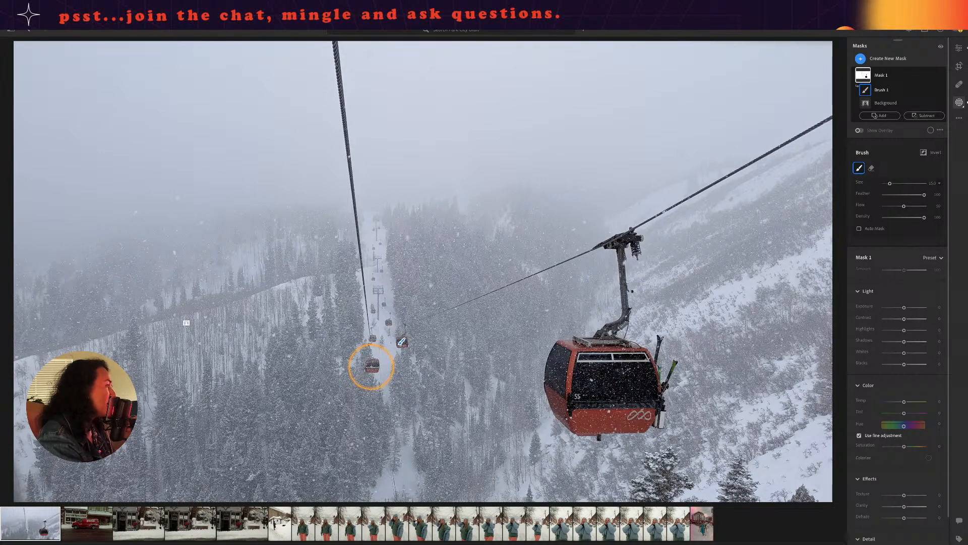
key("bracketleft")
key("bracketleft")
key("bracketleft")
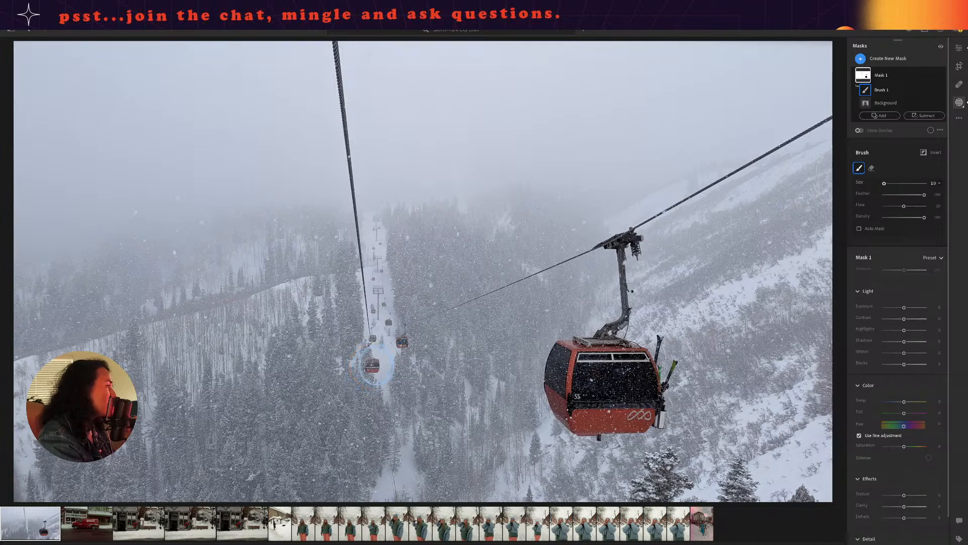
left_click(374, 367)
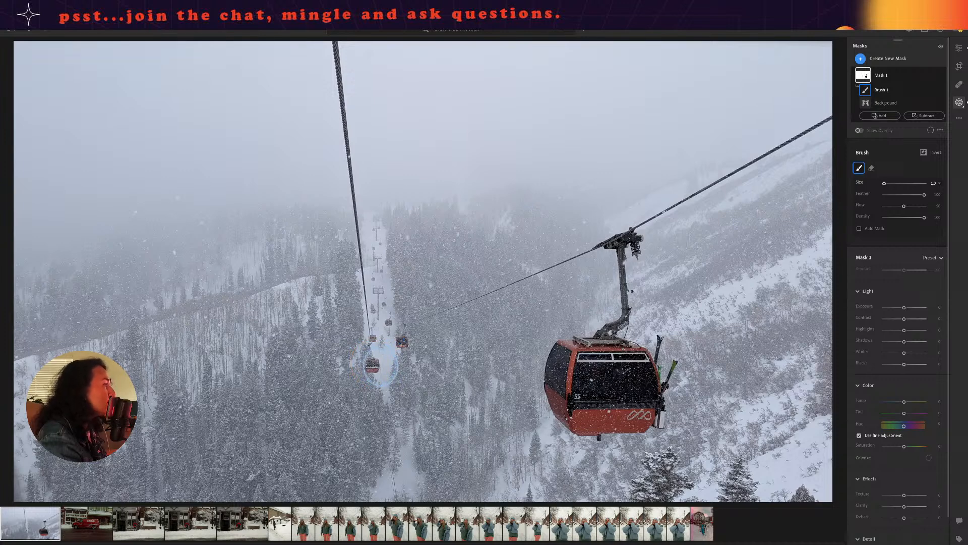
left_click(373, 367)
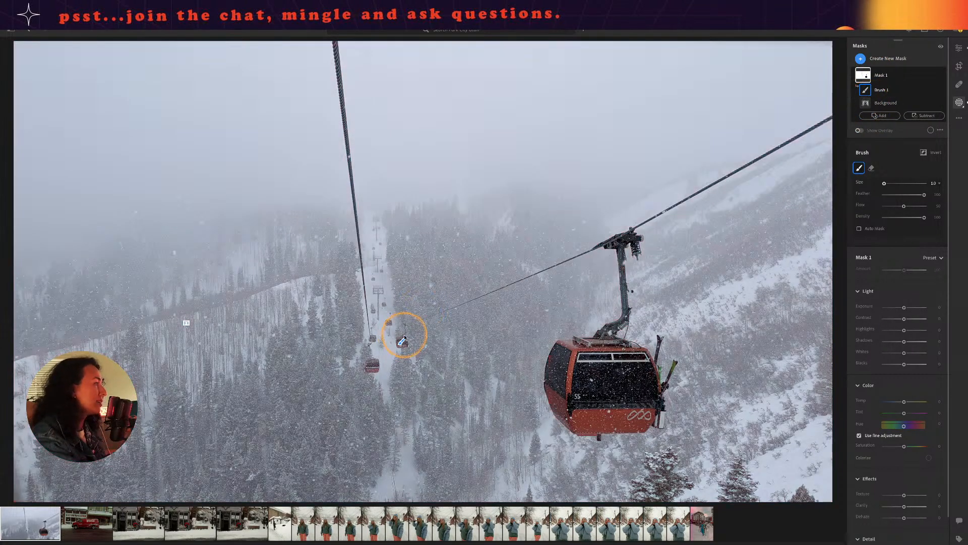
mouse_move(402, 342)
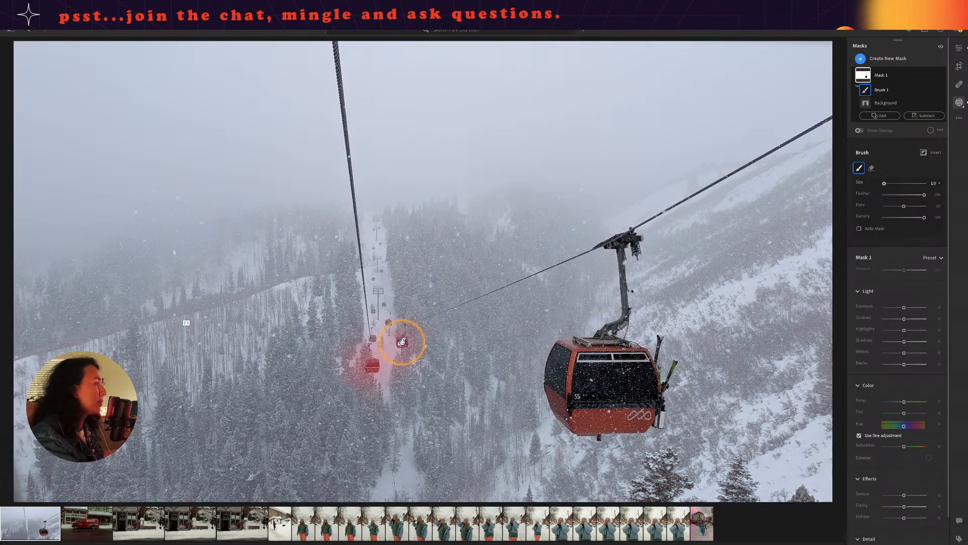
key("Delete")
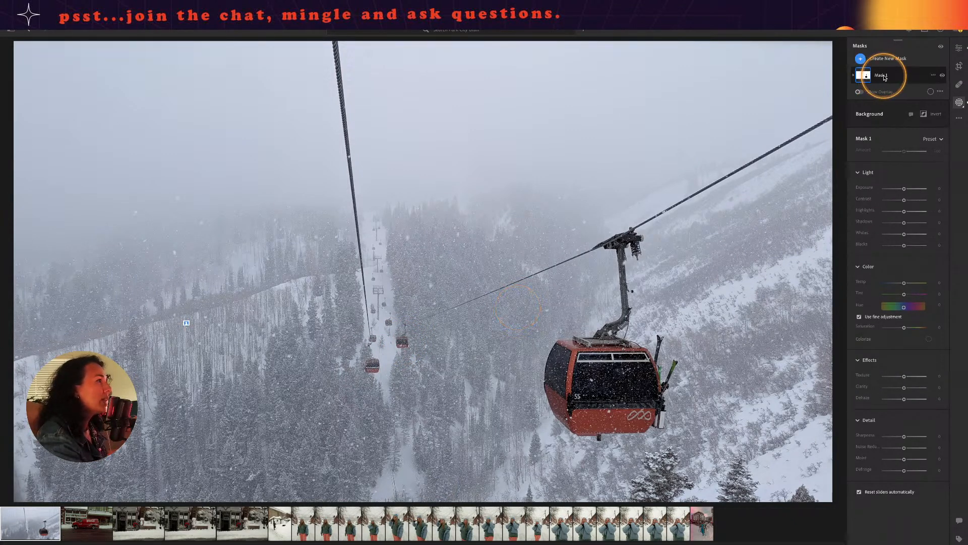
- Darken the masked background by setting Shadows to -100 and Blacks to about -45
mouse_move(870, 81)
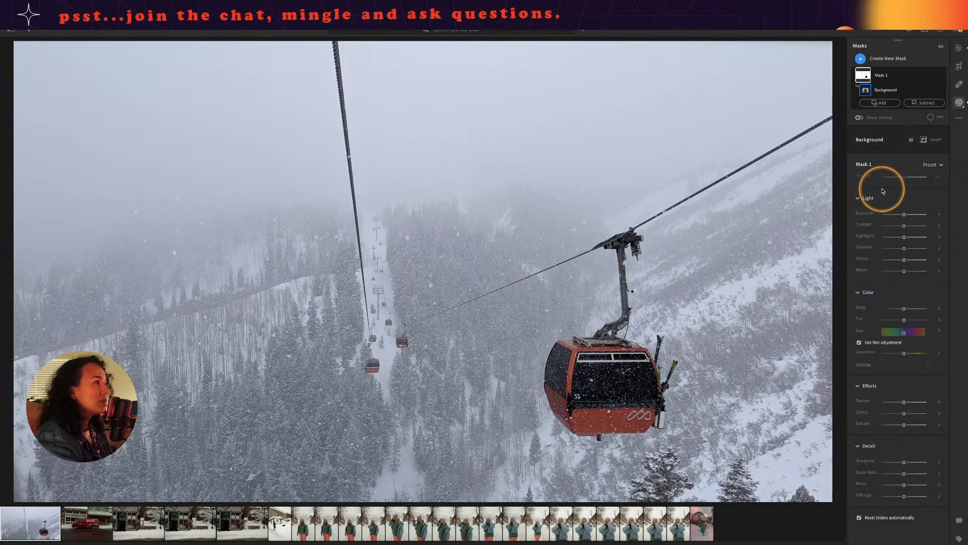
key("alt")
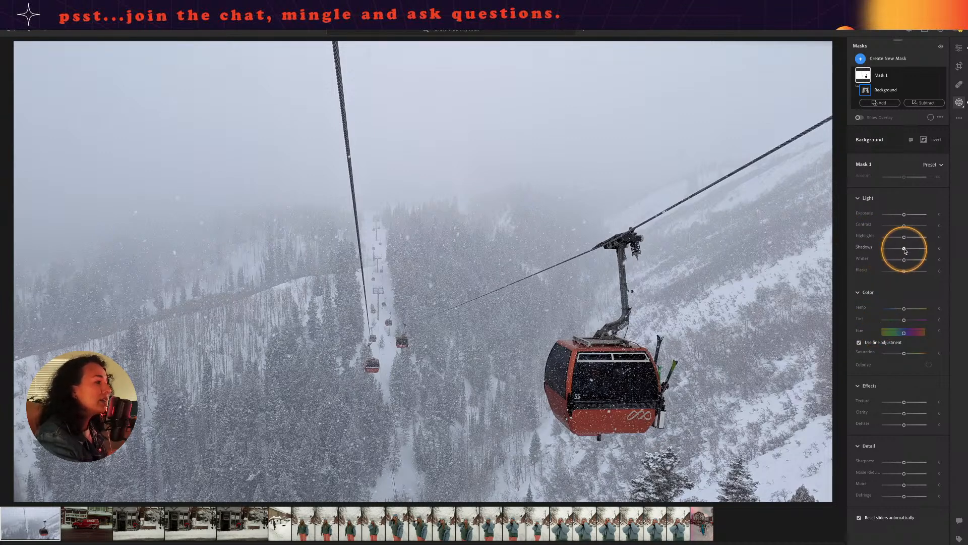
left_click_drag(904, 249, 873, 250)
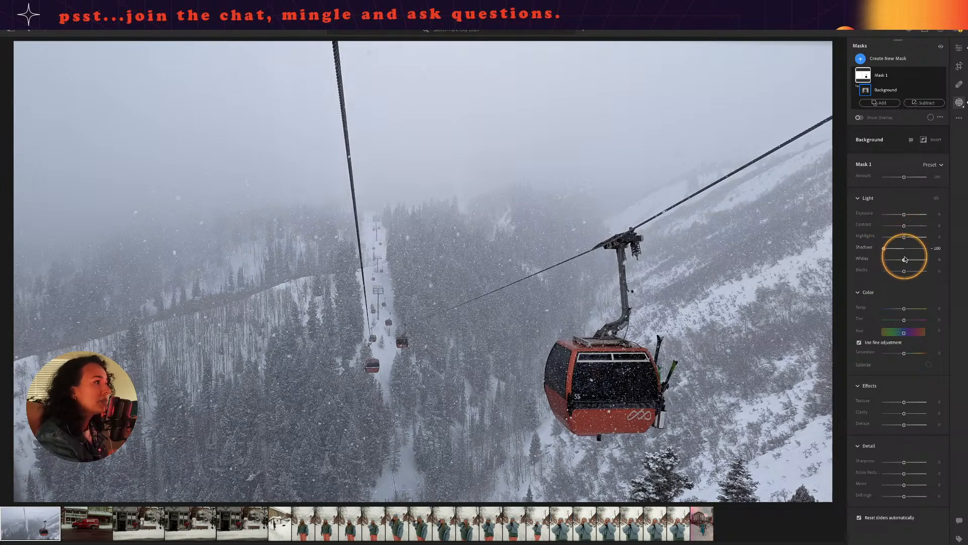
left_click_drag(905, 271, 895, 272)
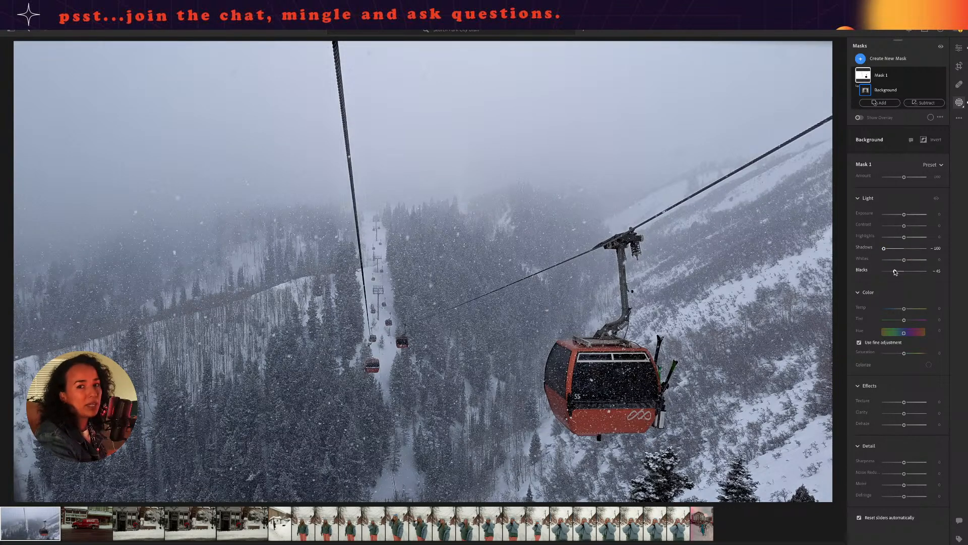
left_click_drag(895, 271, 893, 271)
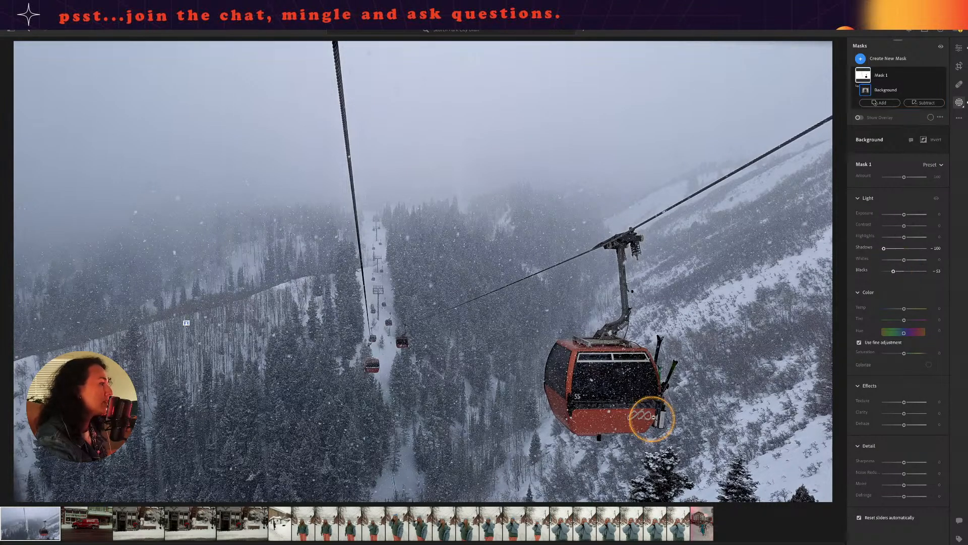
mouse_move(602, 385)
left_mouse_down()
mouse_move(577, 359)
mouse_move(563, 400)
mouse_move(573, 413)
mouse_move(632, 384)
mouse_move(683, 378)
left_mouse_up()
left_click_drag(893, 271, 895, 272)
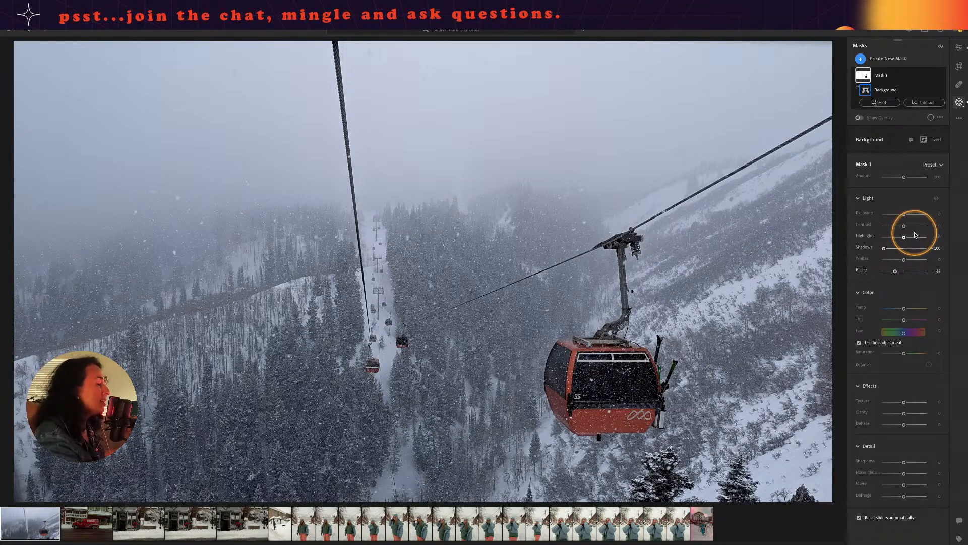
- Return to the photo-wide edit settings, try moving the point curve's highlights point, undo it and raise the midtone point slightly above the diagonal
left_click(960, 48)
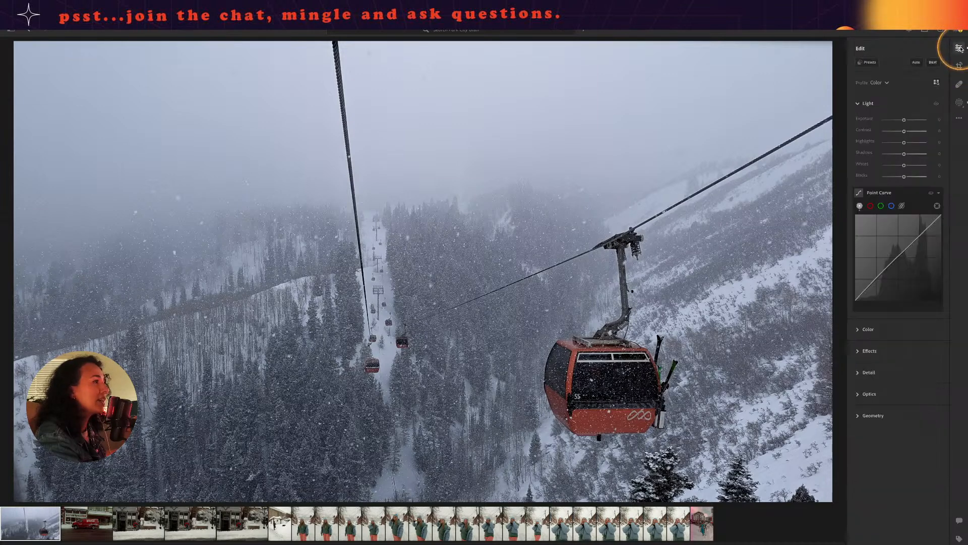
left_click(876, 193)
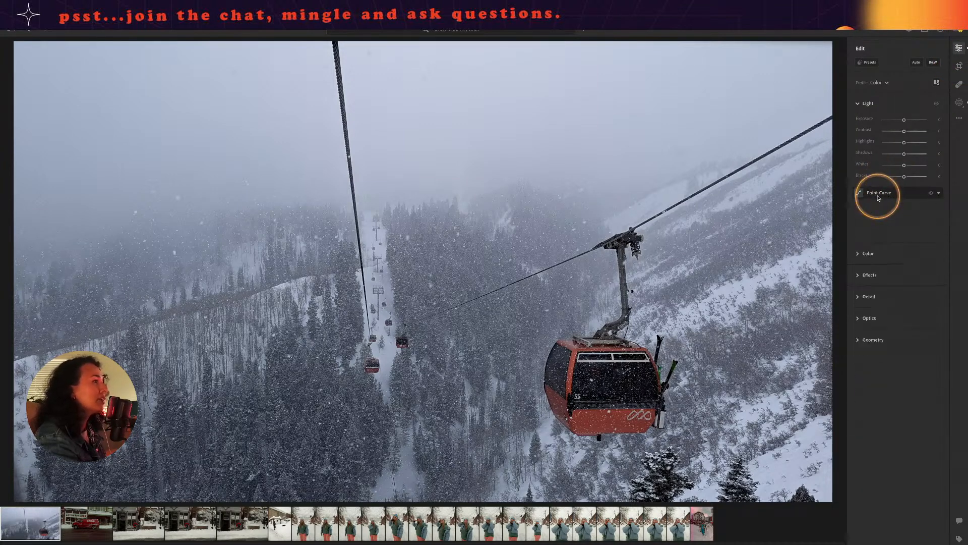
left_click(876, 194)
left_click_drag(918, 235, 918, 235)
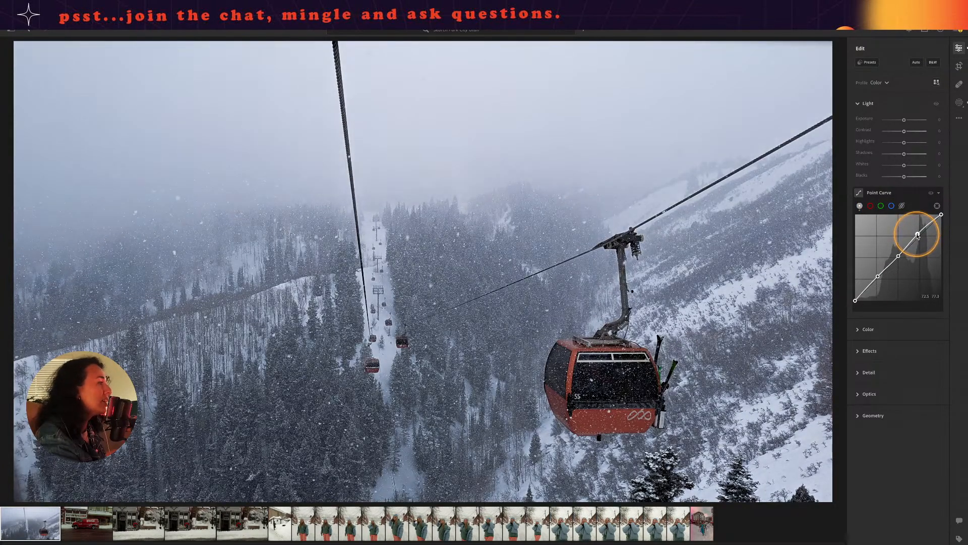
key("ctrl+z")
left_click_drag(919, 237, 897, 254)
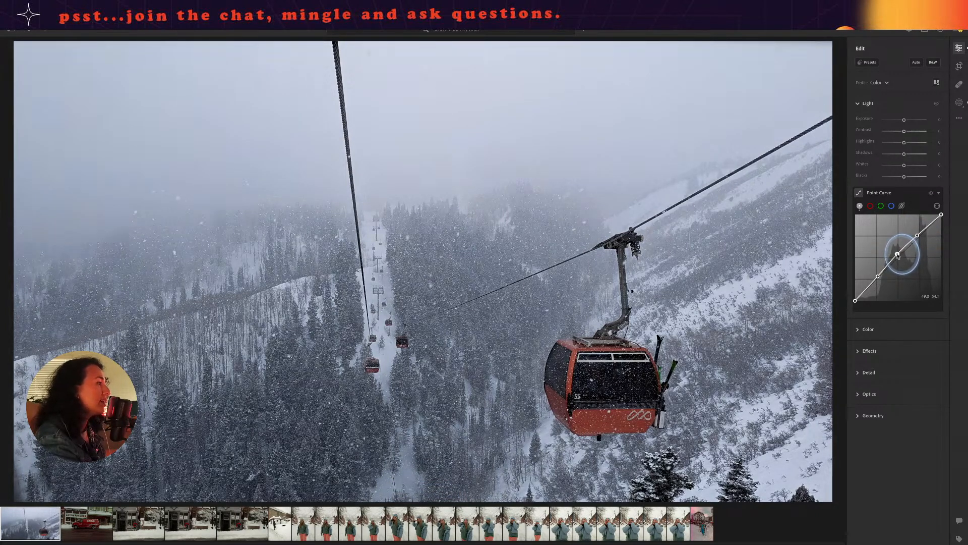
left_click_drag(898, 254, 898, 254)
- Compare the edited gondola photo with its original several times
key("backslash")
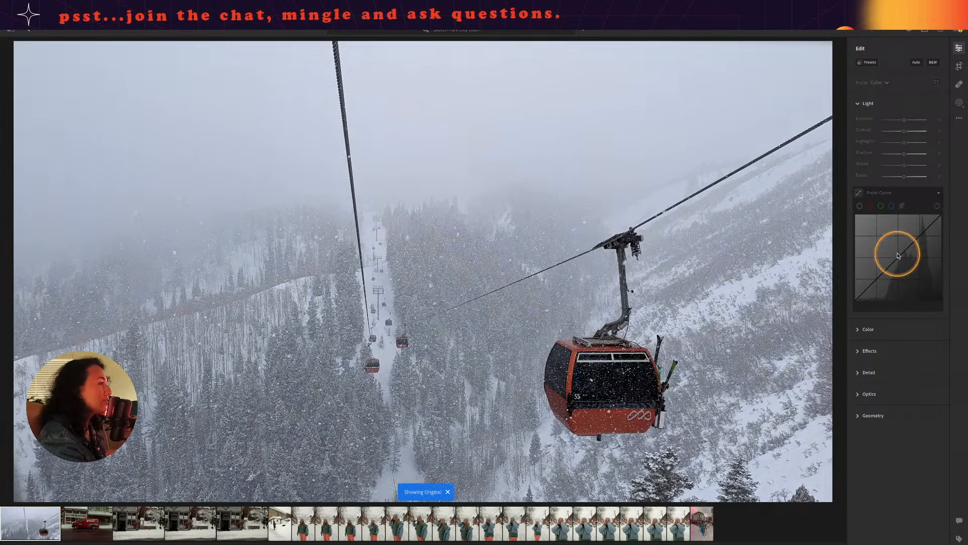
key("backslash")
key("backslash")
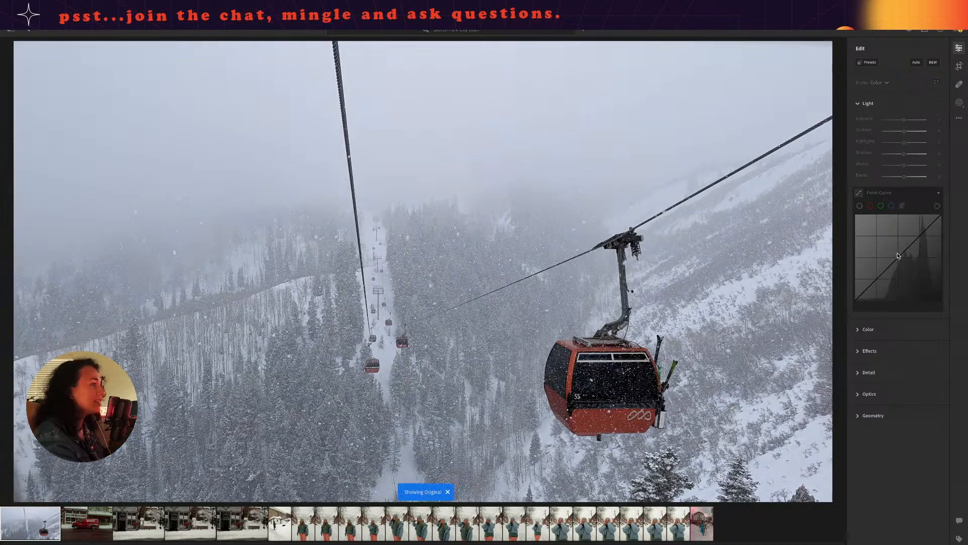
key("backslash")
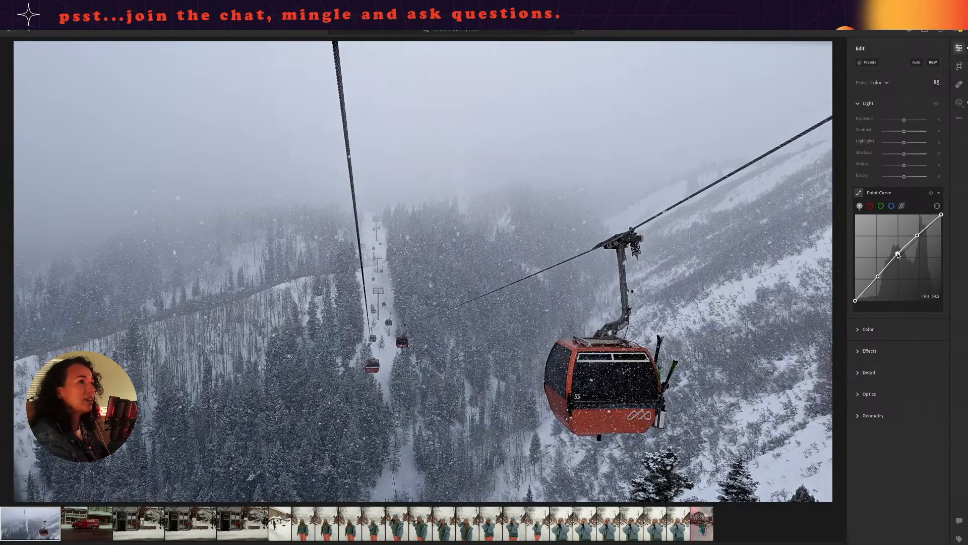
key("backslash")
key("backslash")
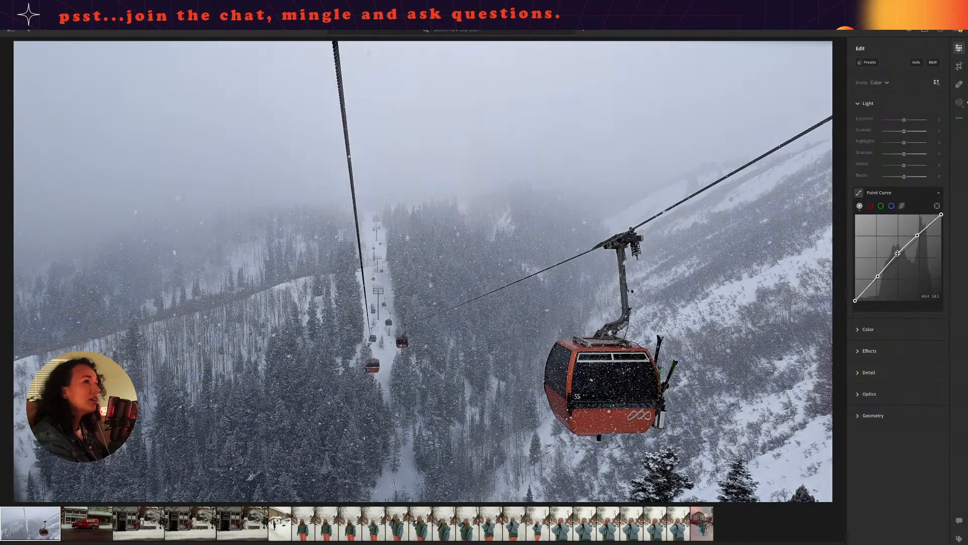
- Use the Color Mixer's targeted hue adjustment on the large gondola, trying several negative red shifts before settling on a red hue of +15
left_click(883, 192)
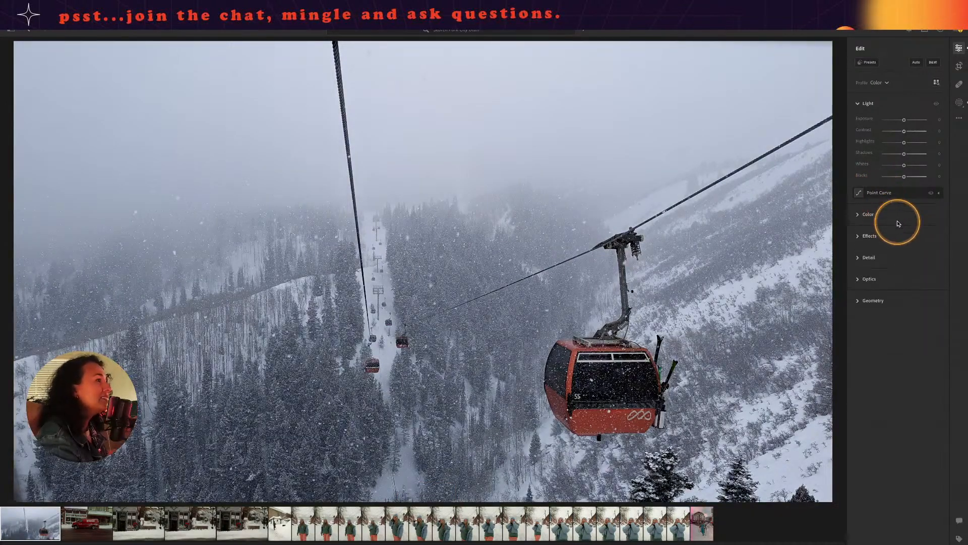
left_click(859, 215)
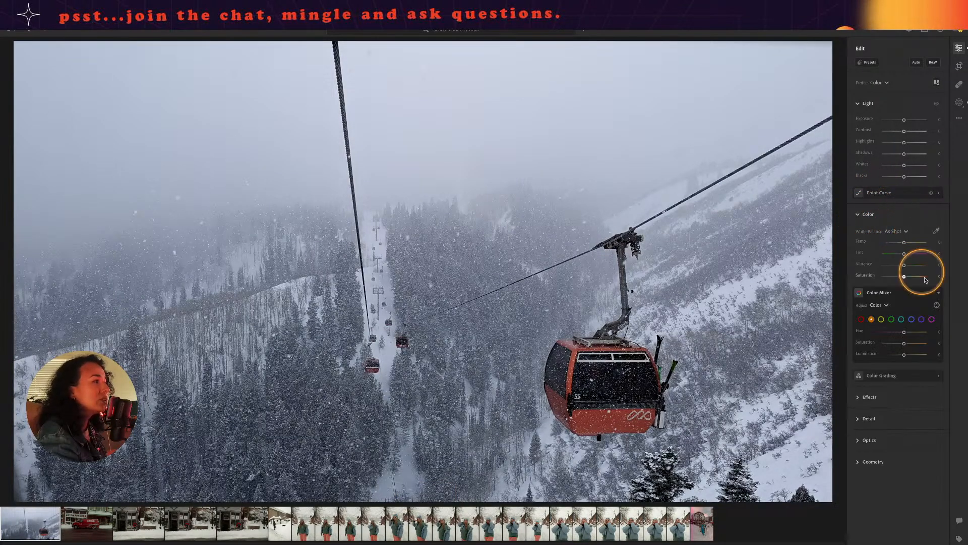
left_click(936, 305)
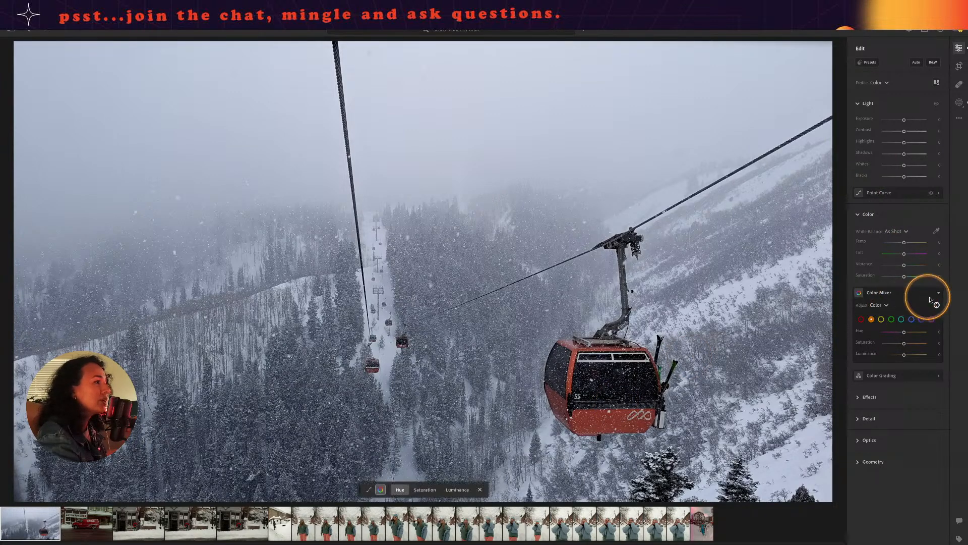
key("alt")
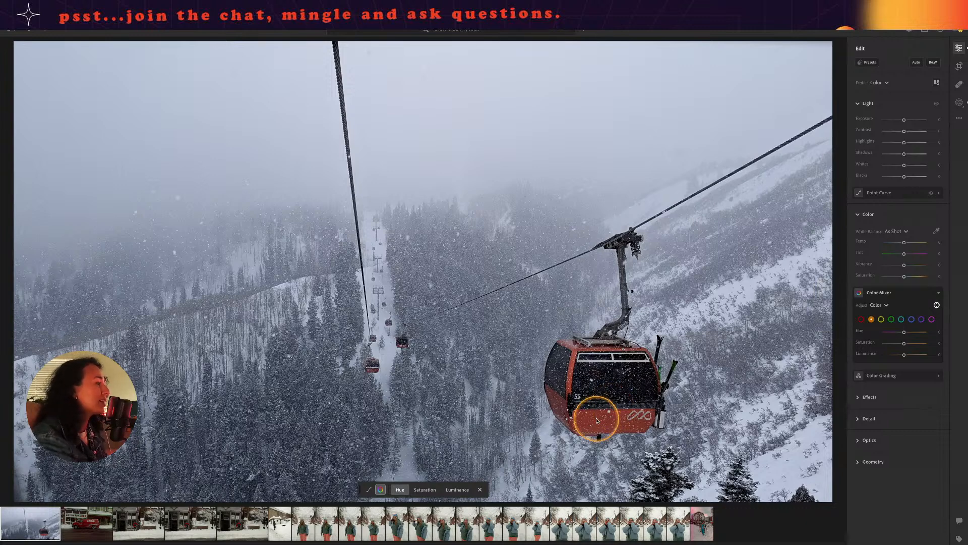
key("alt")
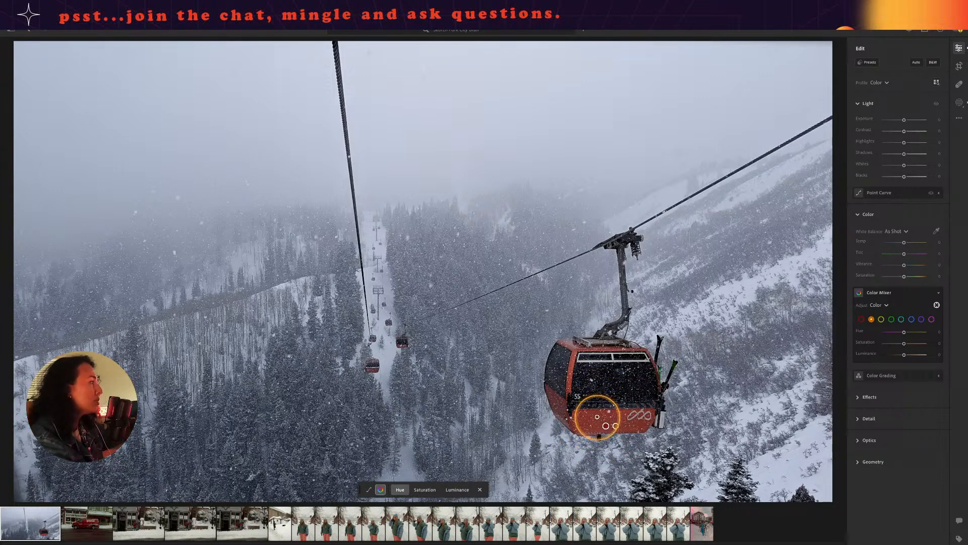
mouse_move(600, 416)
left_mouse_down()
mouse_move(614, 415)
mouse_move(582, 418)
mouse_move(657, 417)
mouse_move(623, 418)
mouse_move(636, 415)
left_mouse_up()
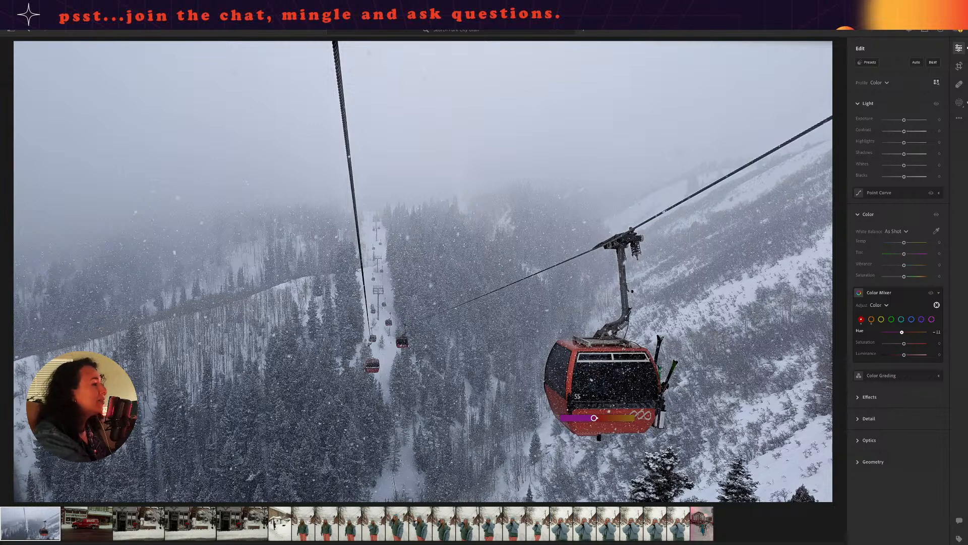
left_click_drag(635, 414, 658, 398)
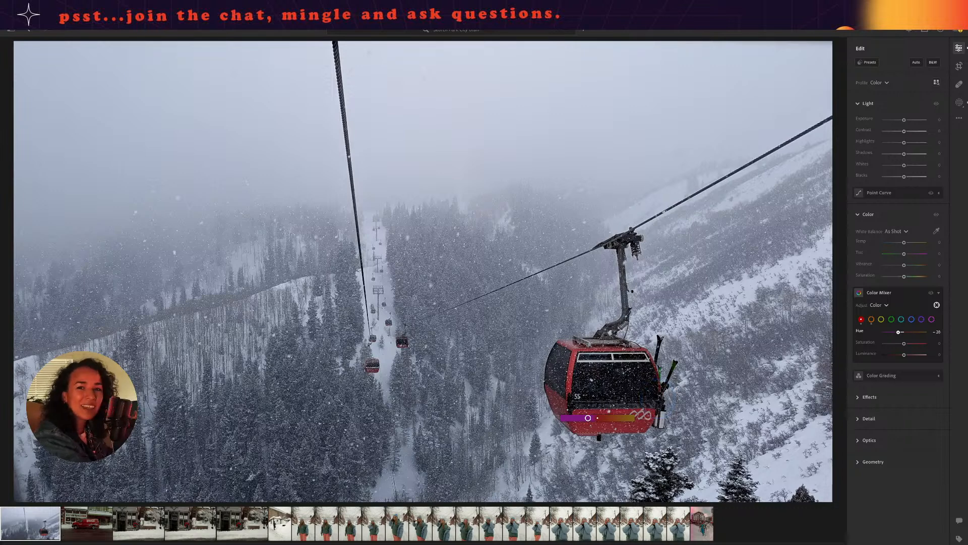
left_click_drag(657, 398, 676, 383)
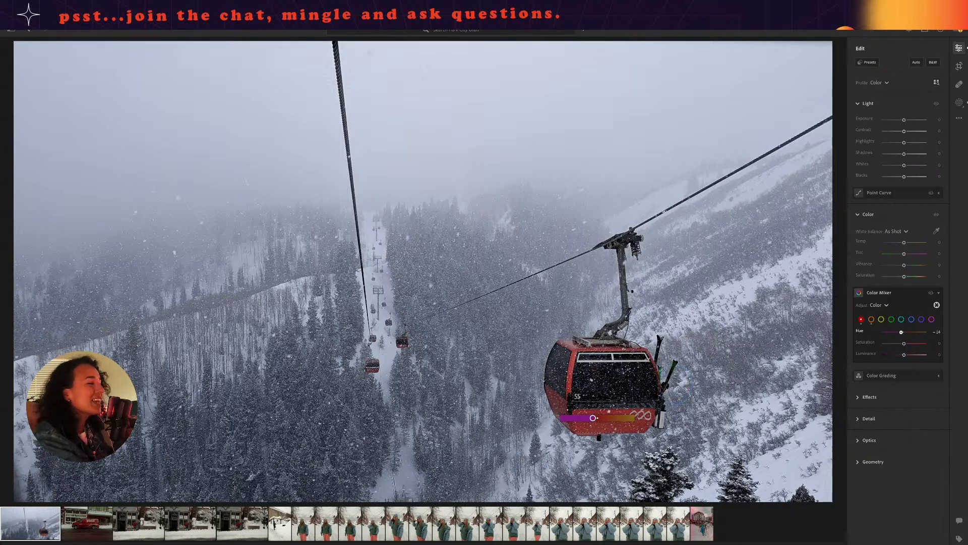
left_click_drag(676, 383, 670, 384)
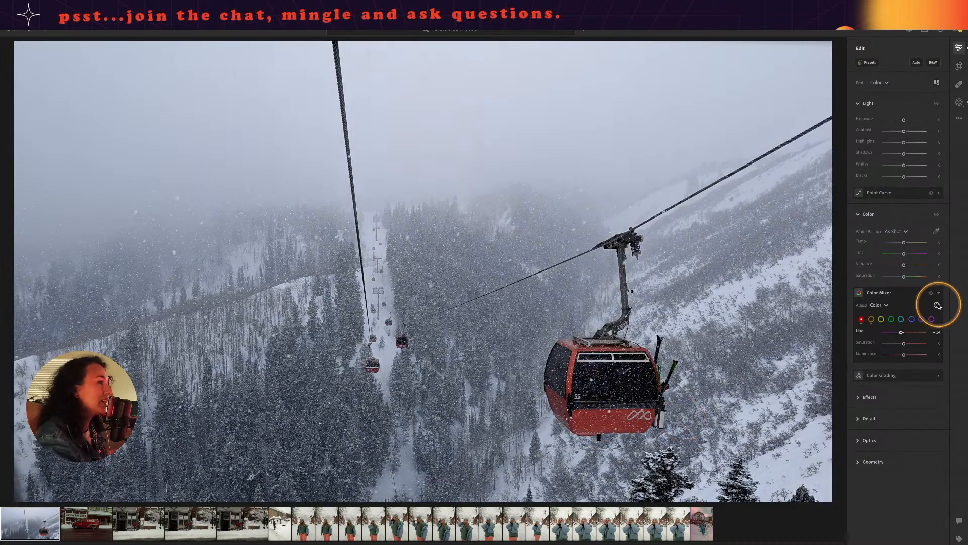
left_click_drag(613, 419, 648, 417)
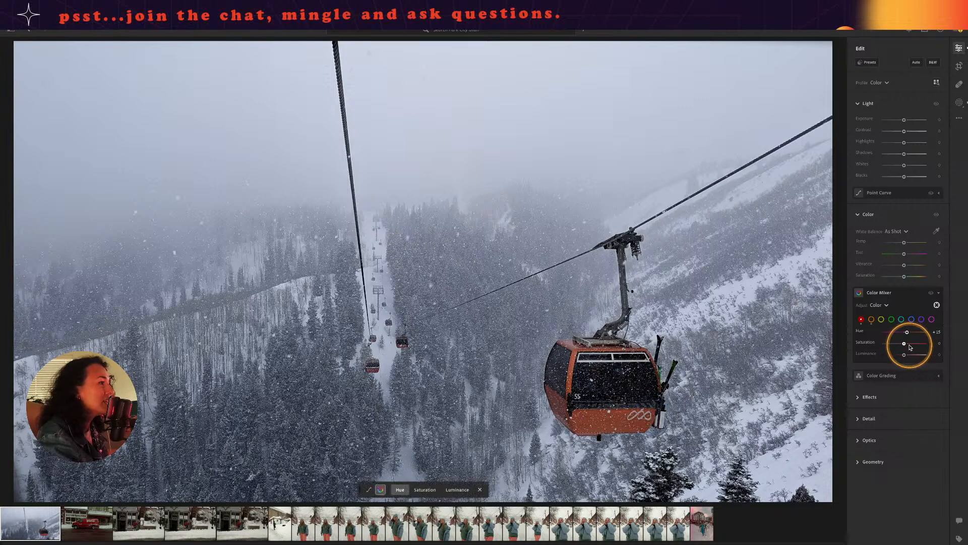
- Set the gondola's red luminance to -4, saturation to +64 and hue to +20 with targeted adjustments, and compare with the original photo
key("alt")
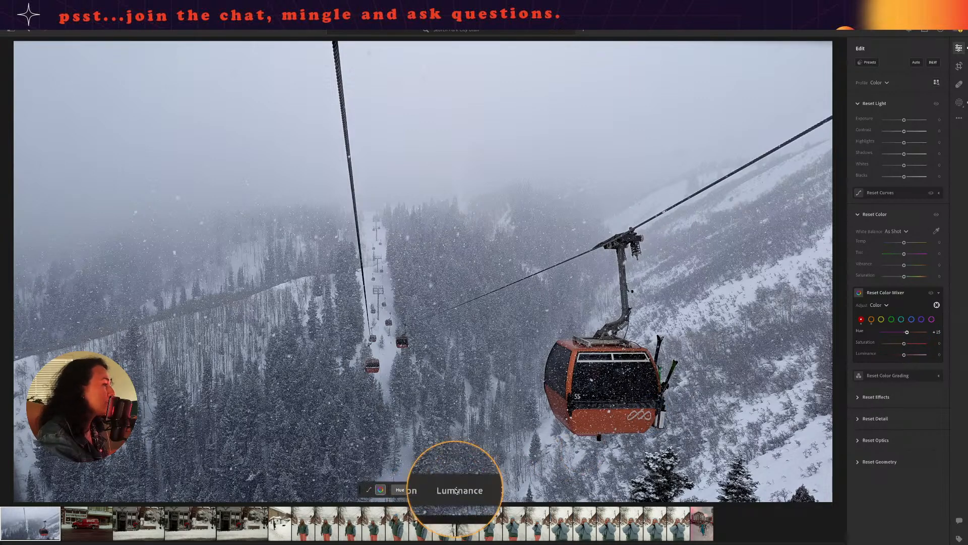
left_click(455, 490)
mouse_move(609, 419)
left_mouse_down()
mouse_move(638, 420)
mouse_move(597, 420)
mouse_move(607, 419)
left_mouse_up()
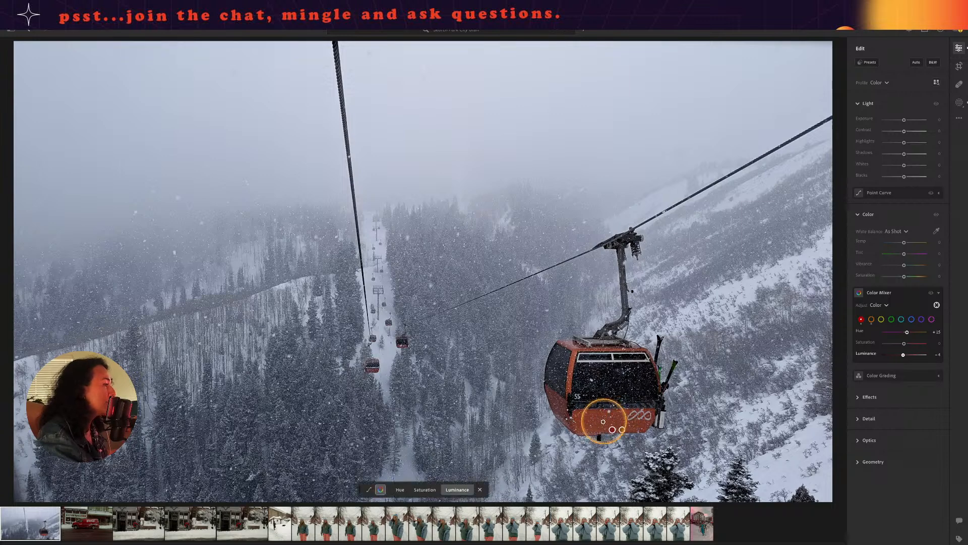
key("alt")
left_click(425, 489)
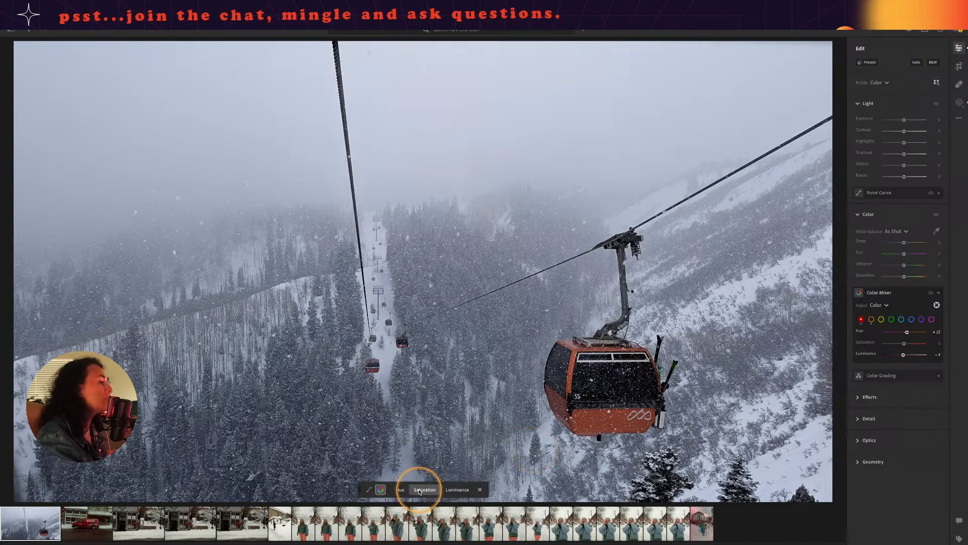
left_click_drag(598, 412, 658, 420)
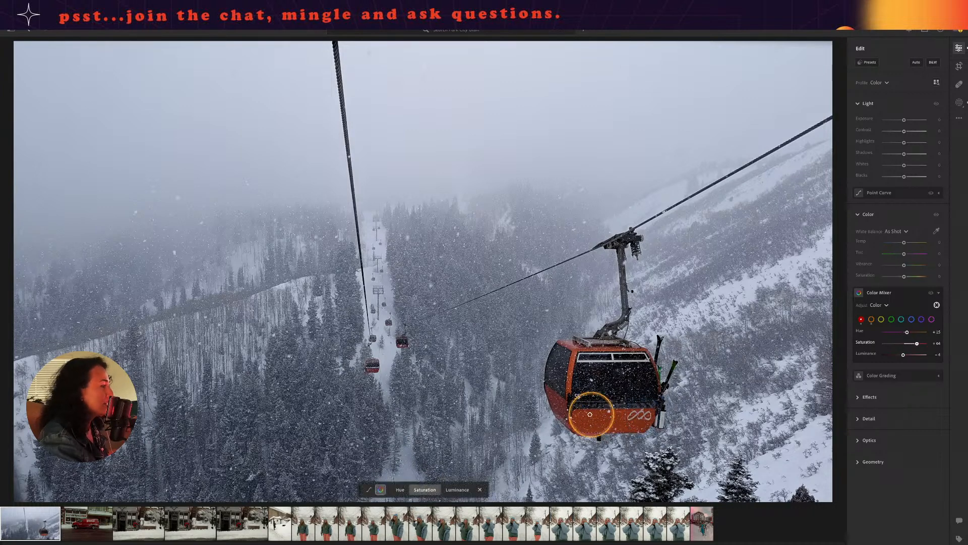
left_click(400, 489)
mouse_move(600, 420)
left_mouse_down()
mouse_move(625, 419)
mouse_move(599, 419)
mouse_move(607, 419)
left_mouse_up()
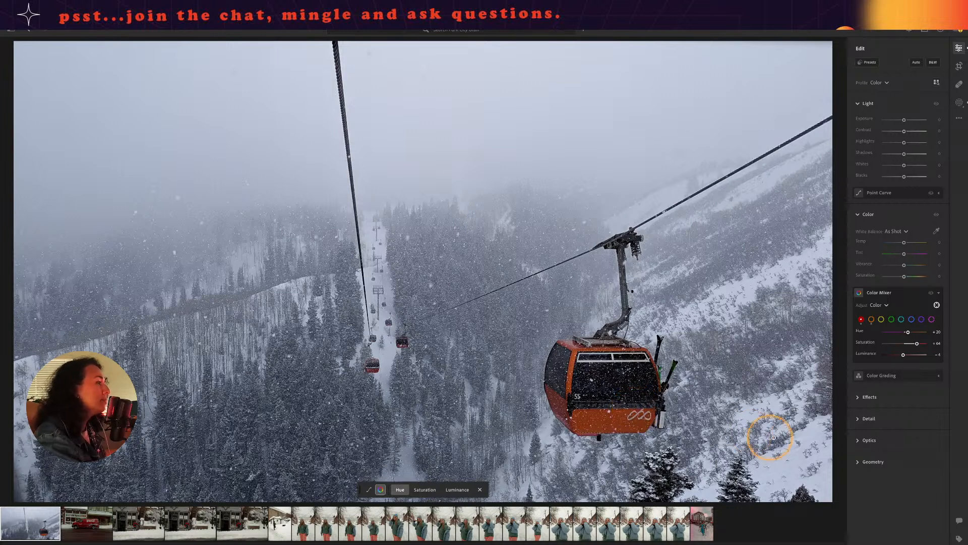
key("backslash")
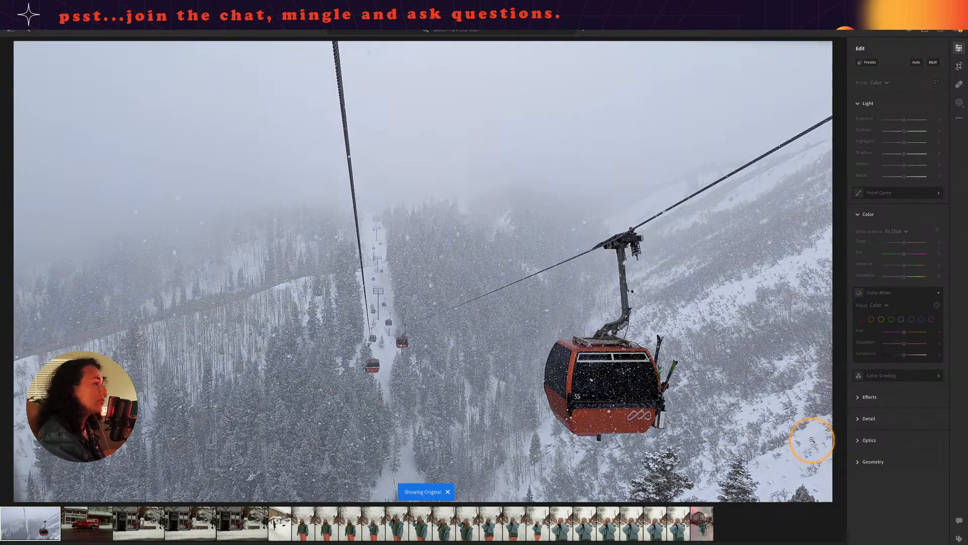
key("backslash")
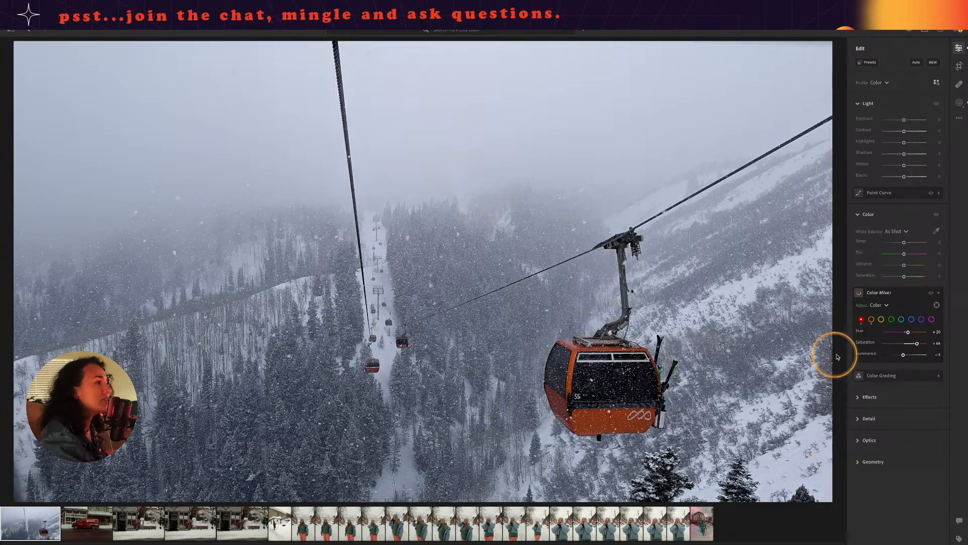
- Tint the gondola photo's shadows blue with Color Grading, at about hue 212 and saturation 44
left_click(891, 295)
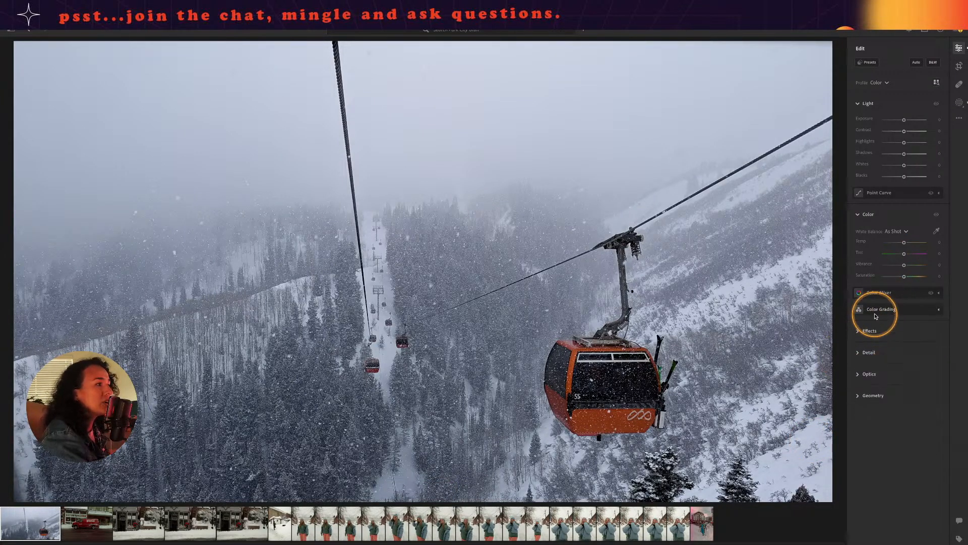
left_click(878, 310)
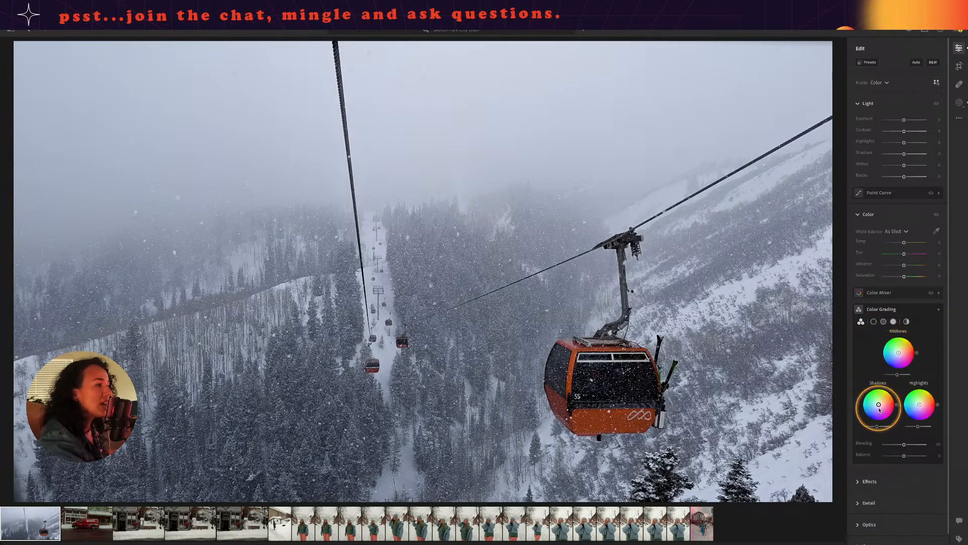
mouse_move(879, 404)
left_mouse_down()
mouse_move(893, 419)
mouse_move(870, 422)
mouse_move(863, 394)
mouse_move(867, 418)
left_mouse_up()
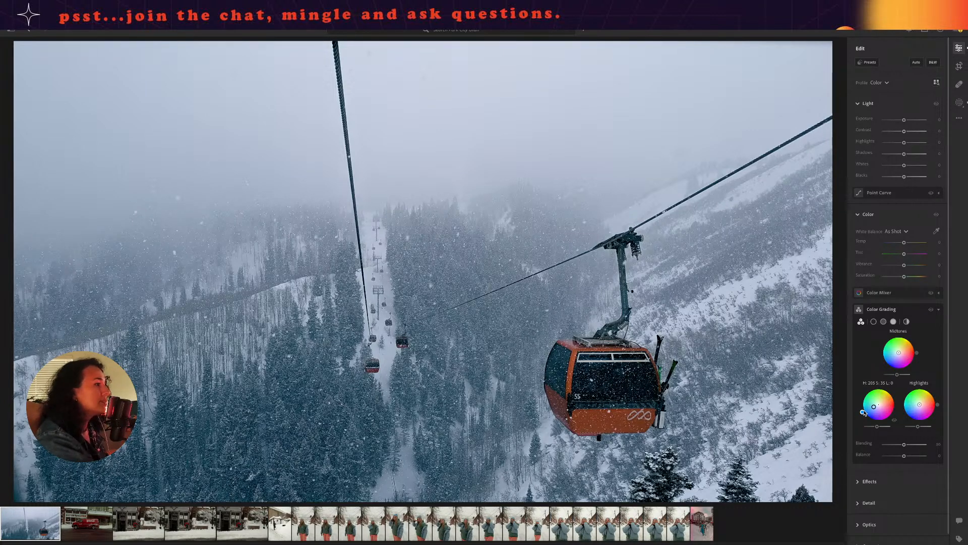
left_click_drag(864, 412, 865, 415)
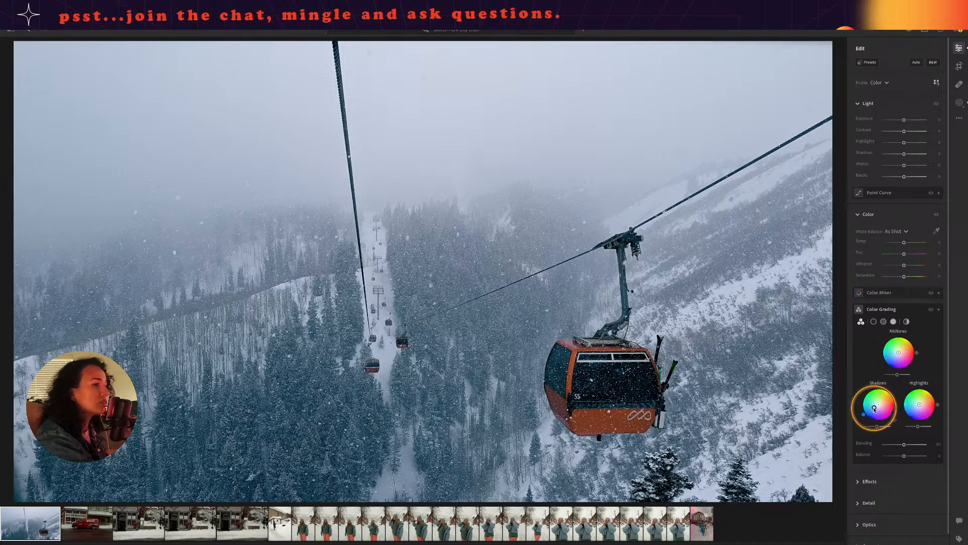
mouse_move(875, 410)
left_mouse_down()
mouse_move(880, 421)
mouse_move(884, 412)
mouse_move(872, 423)
mouse_move(864, 415)
mouse_move(874, 410)
left_mouse_up()
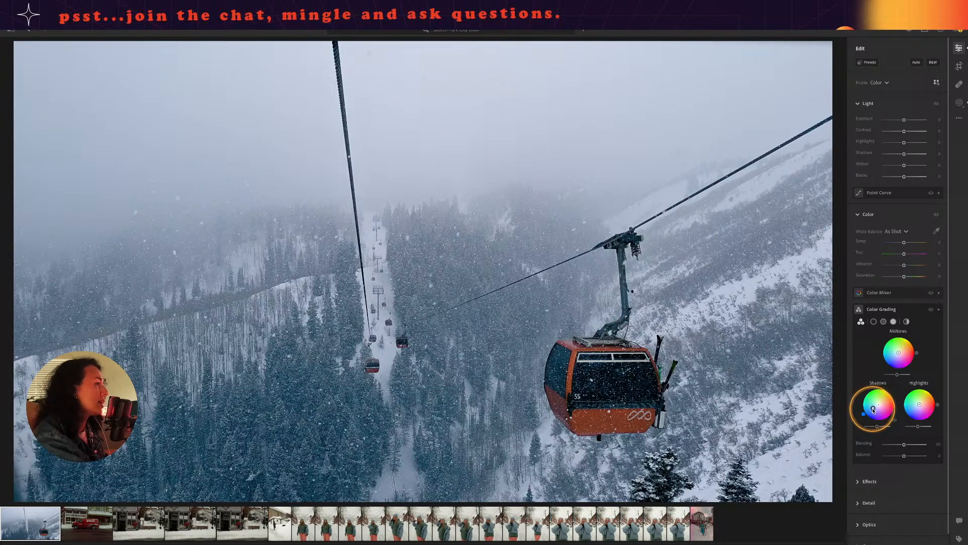
left_click(874, 410)
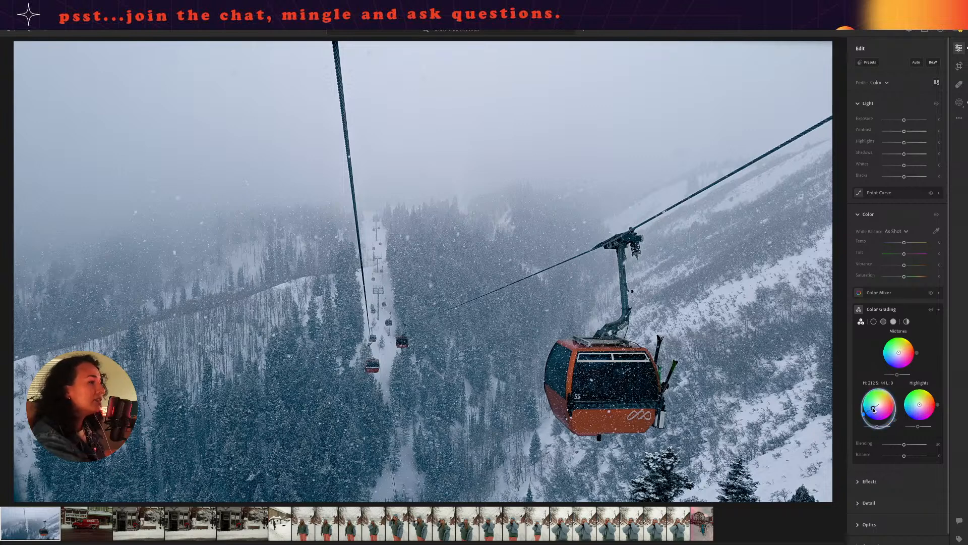
left_click_drag(874, 410, 875, 411)
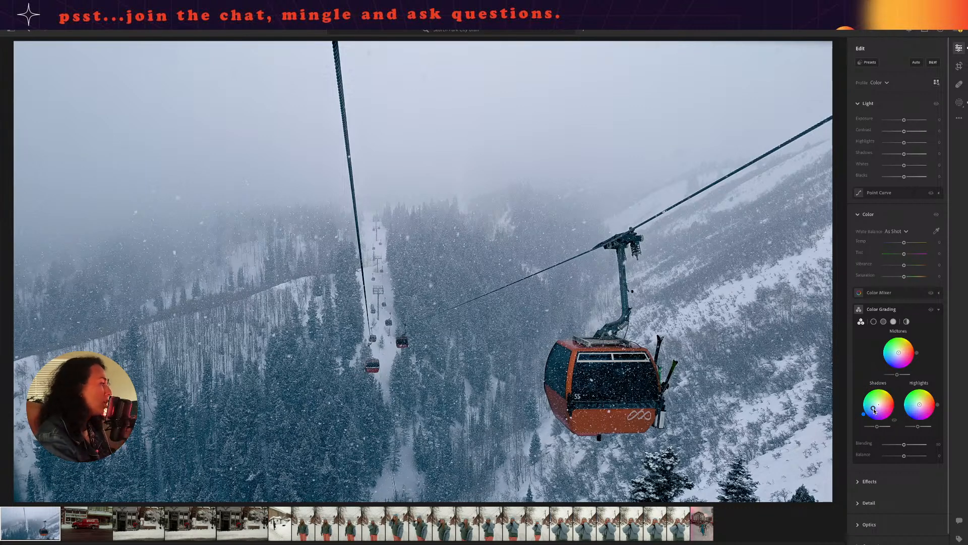
- Look through the red van photo and the snowy-street portraits of the woman in the blue beanie, comparing her different poses
left_click(81, 524)
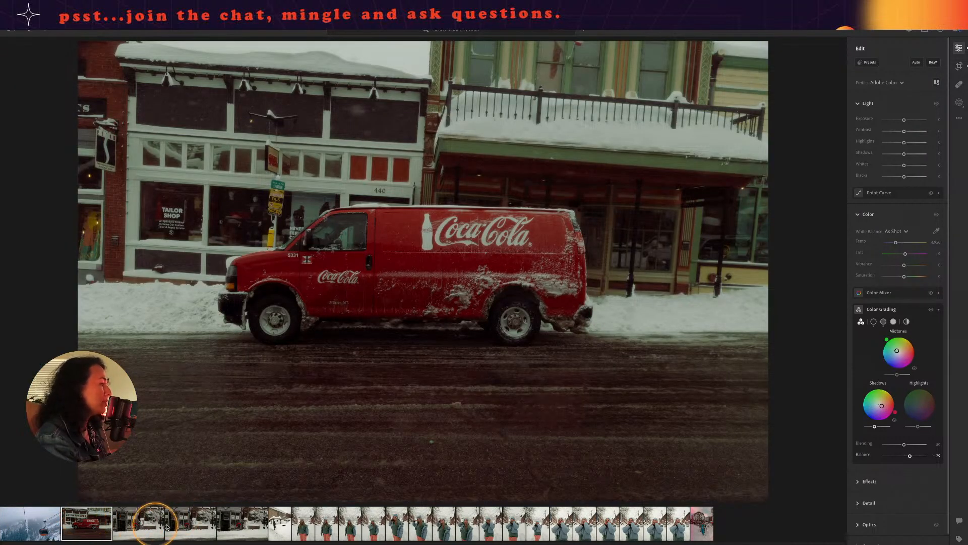
left_click(372, 526)
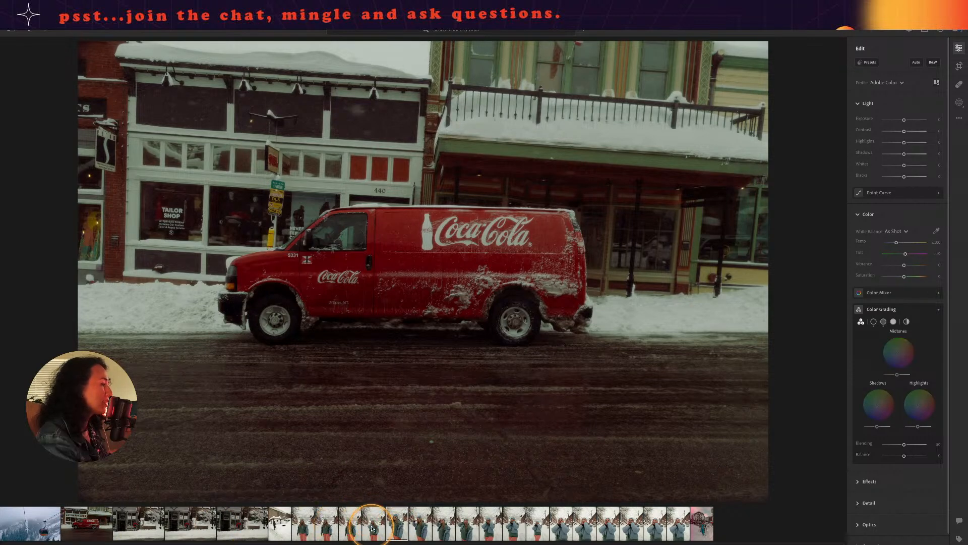
left_click(352, 525)
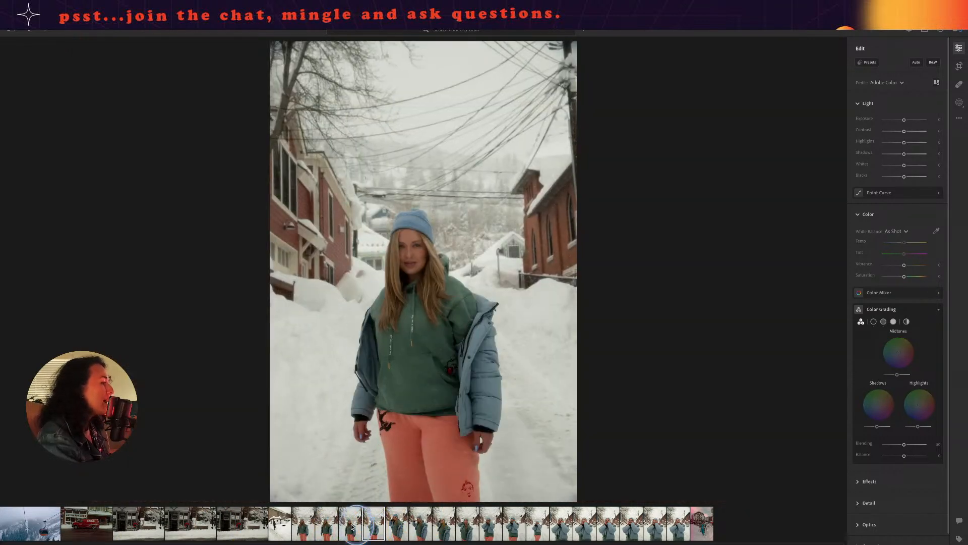
left_click(445, 526)
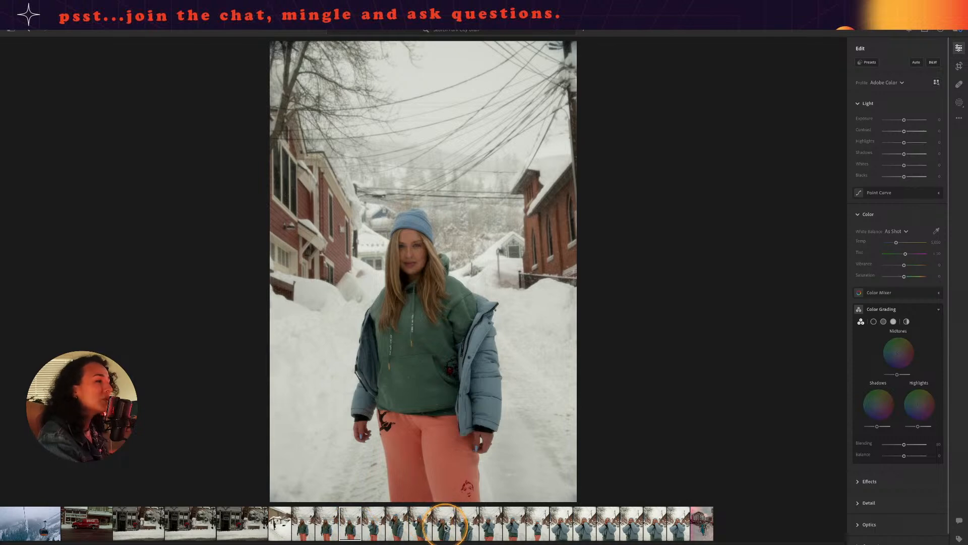
left_click(422, 527)
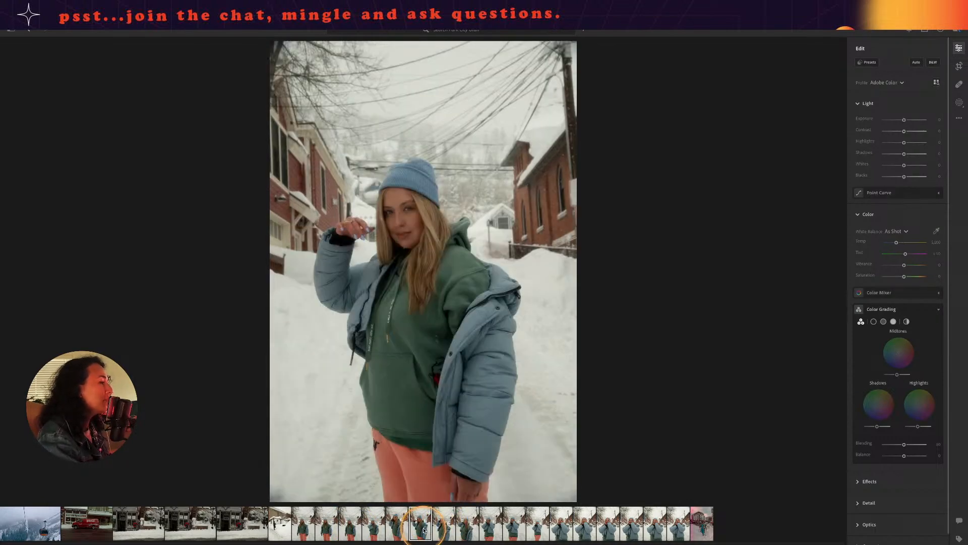
left_click(467, 526)
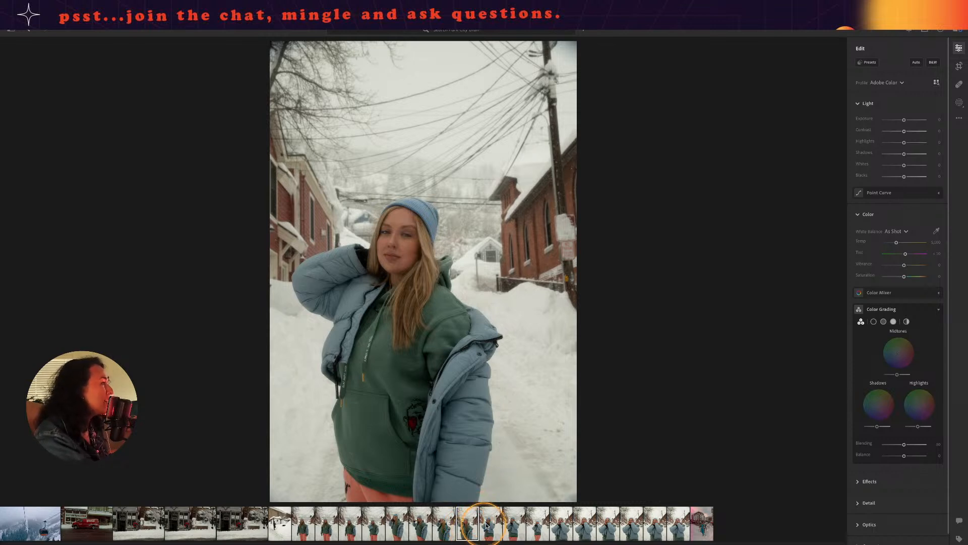
left_click(488, 527)
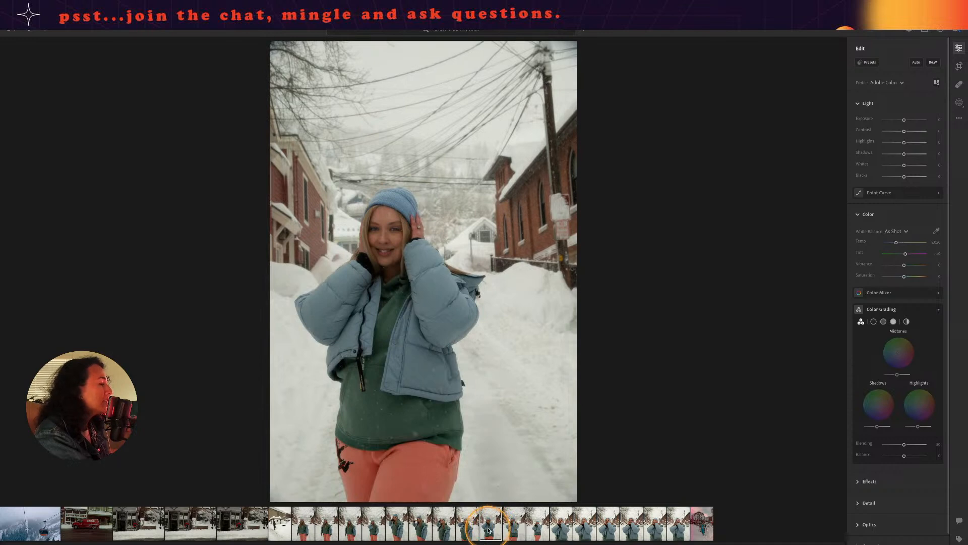
left_click(466, 530)
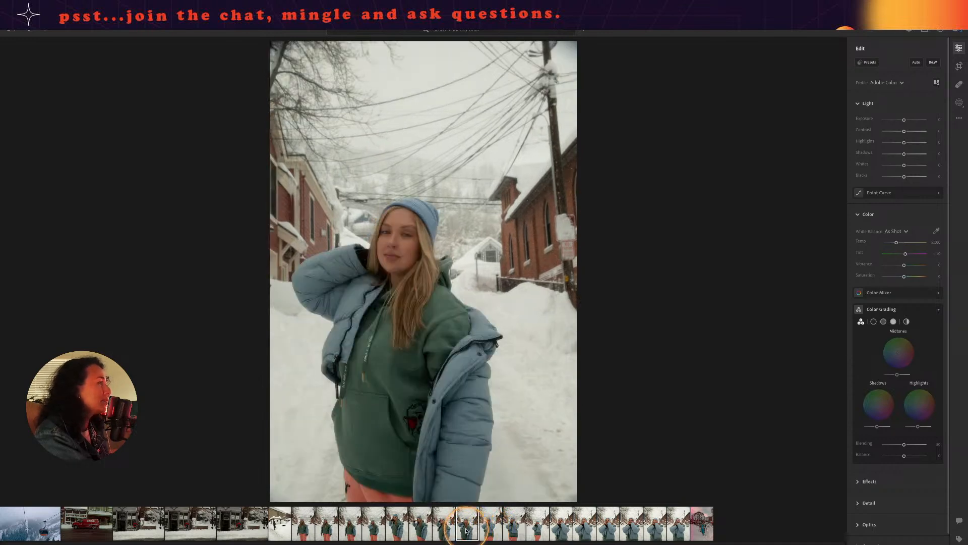
left_click(487, 533)
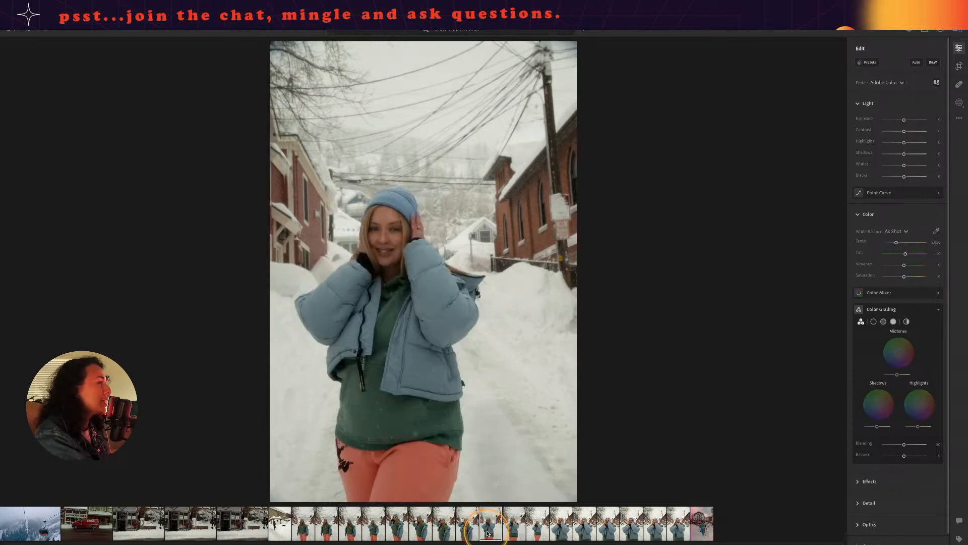
left_click(518, 525)
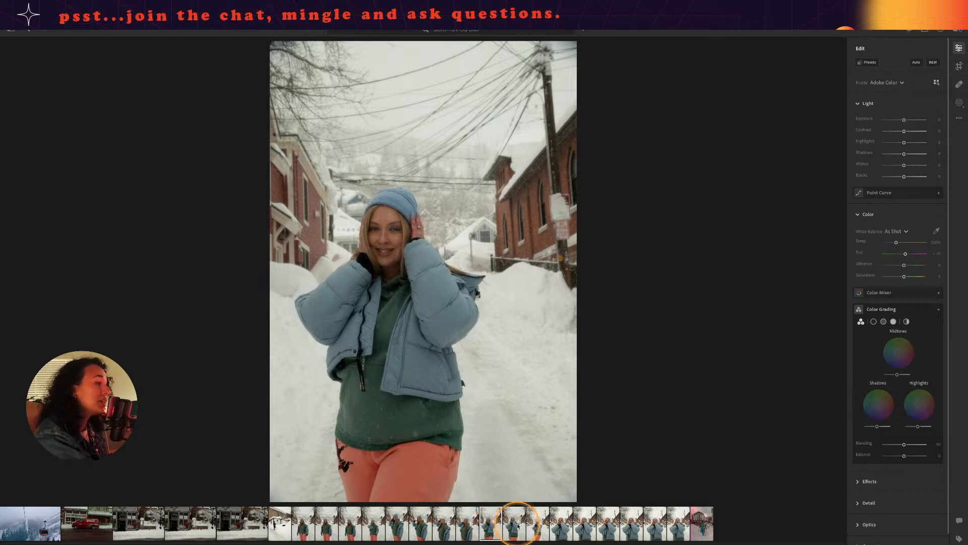
left_click(562, 525)
left_click(454, 537)
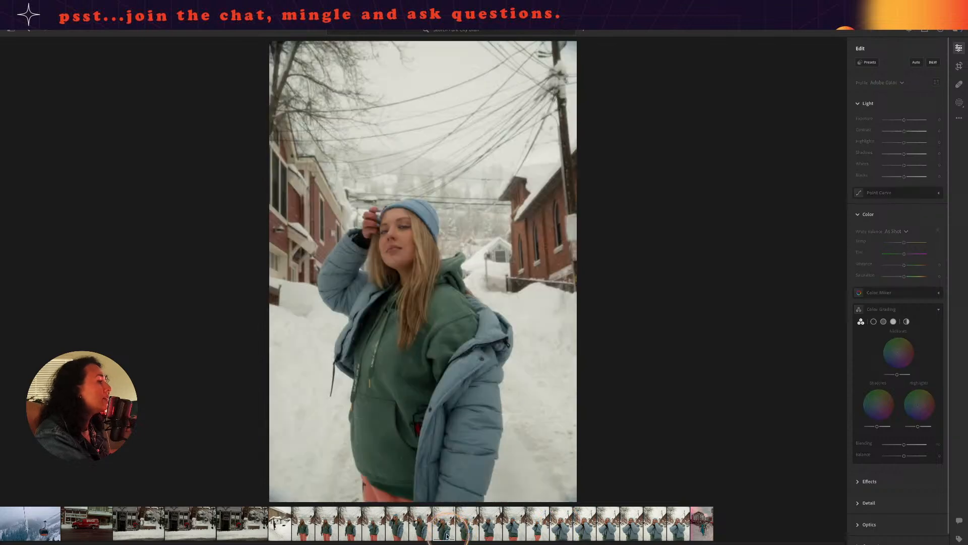
- Open the personal presets for the close-up portrait of the woman touching her blue beanie, with the User Presets group expanded
left_click(619, 531)
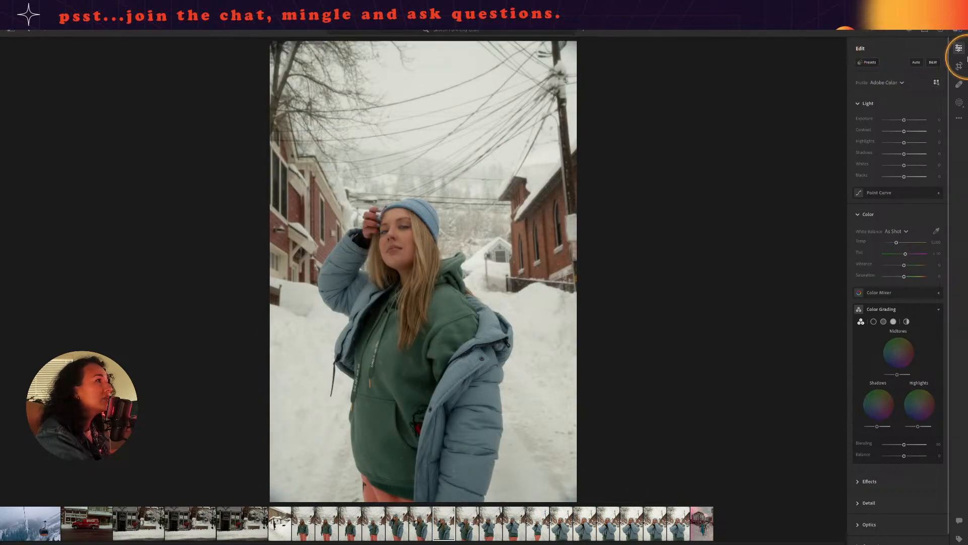
left_click(960, 49)
left_click(960, 49)
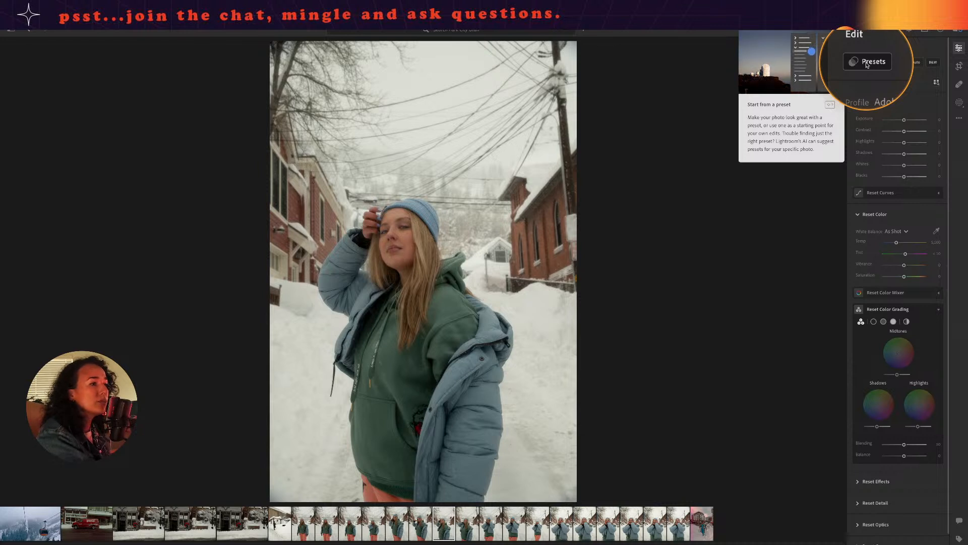
left_click(868, 62)
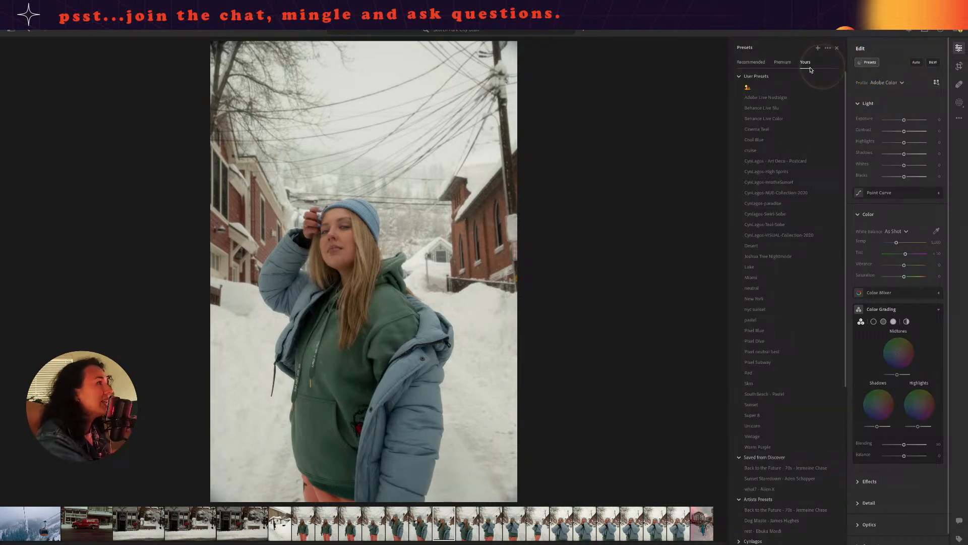
left_click(739, 78)
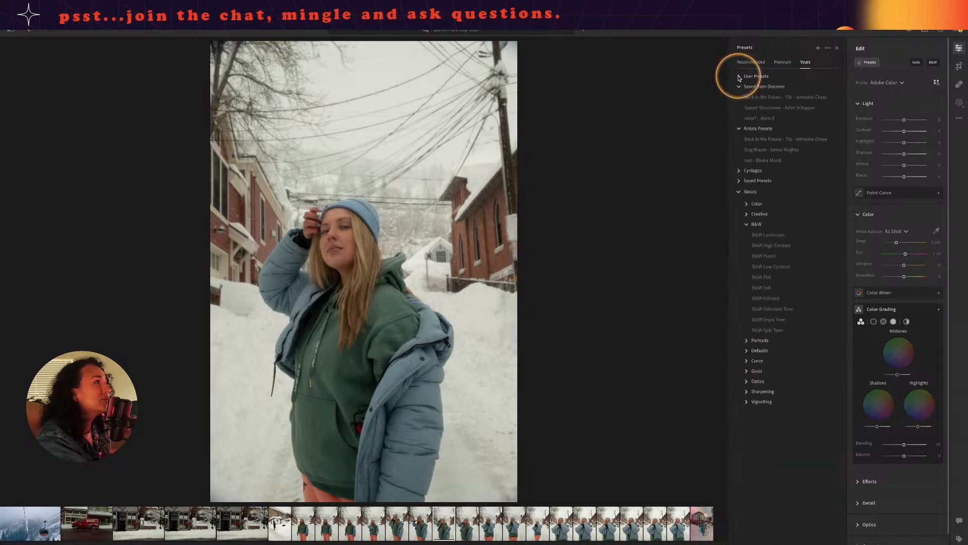
left_click(739, 79)
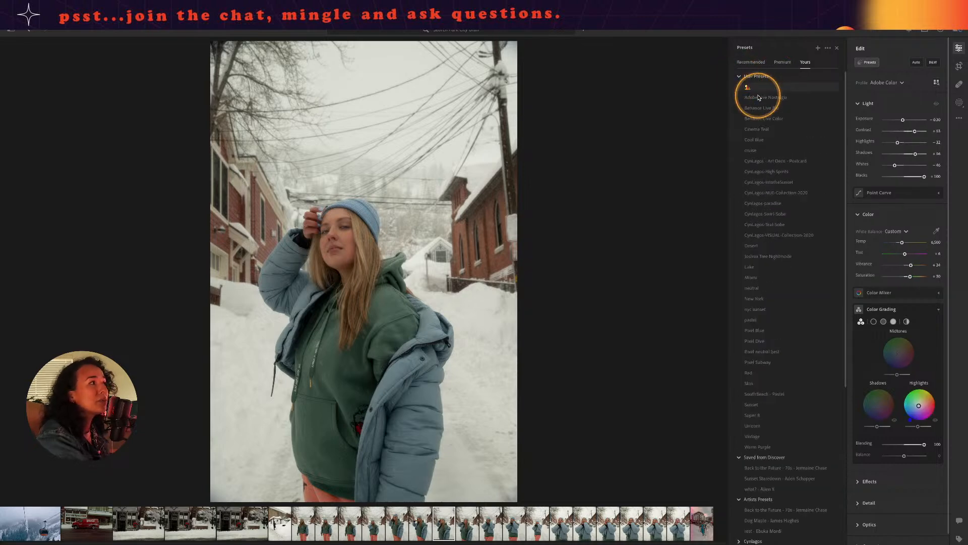
- Preview the Adobe Live Nostalgia, New York and Teal-Sobe presets, then apply the IntotheSunset preset at an amount of about 96
left_click(760, 99)
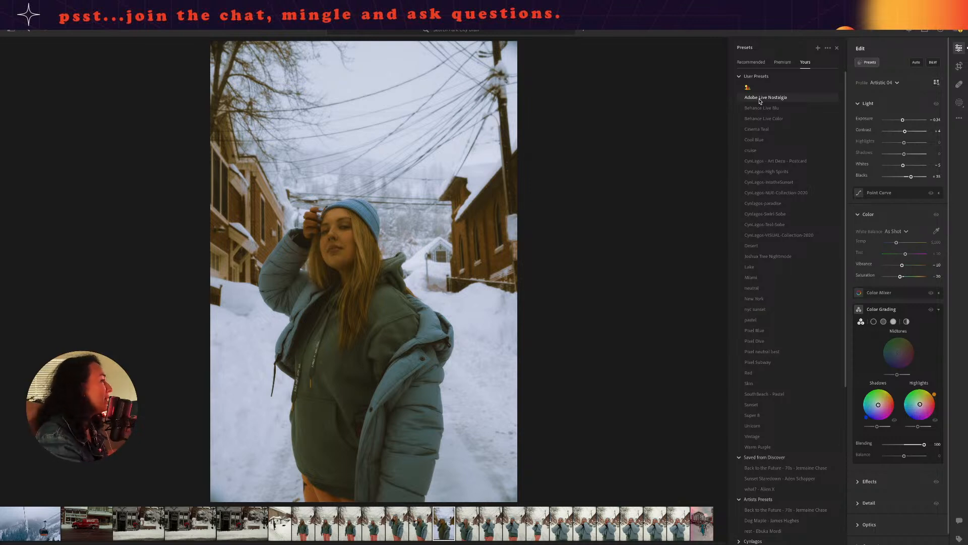
left_click(762, 299)
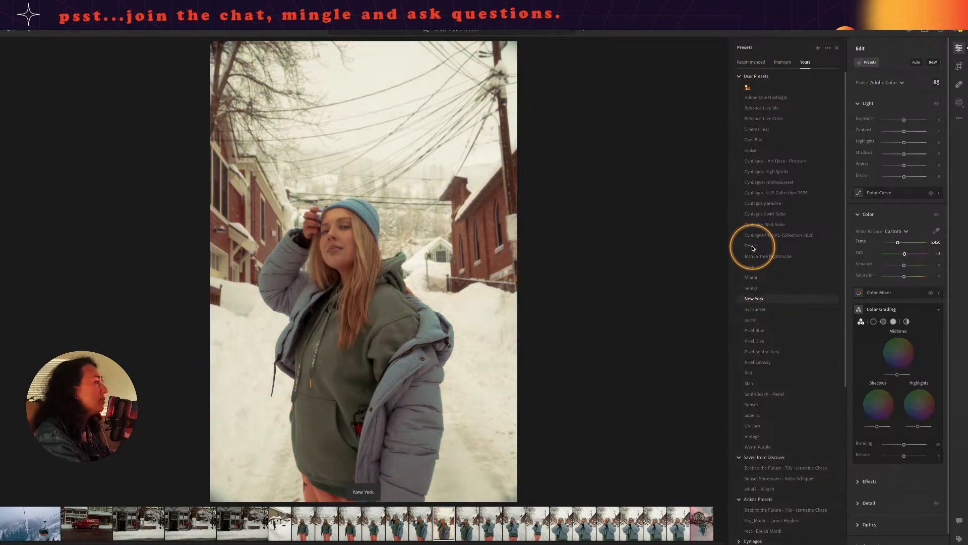
left_click(755, 225)
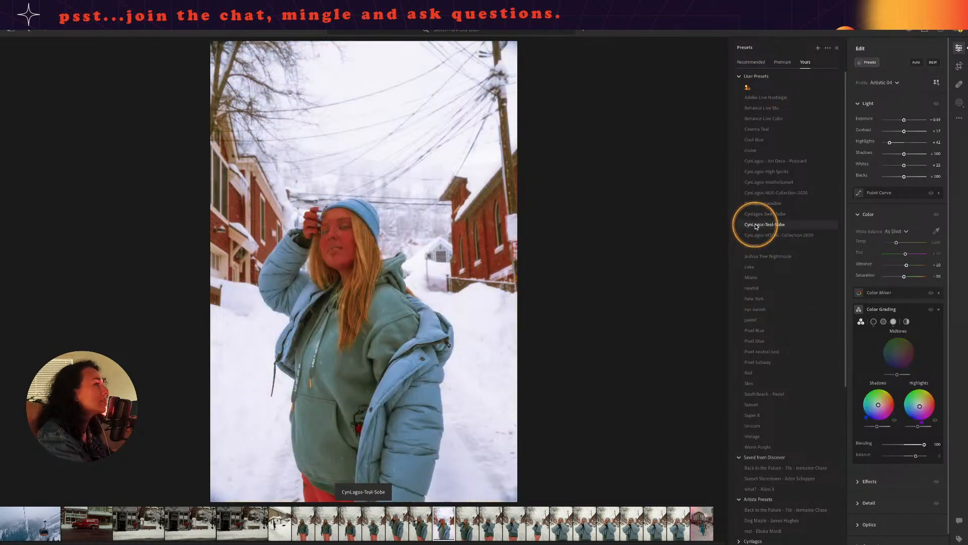
left_click(770, 180)
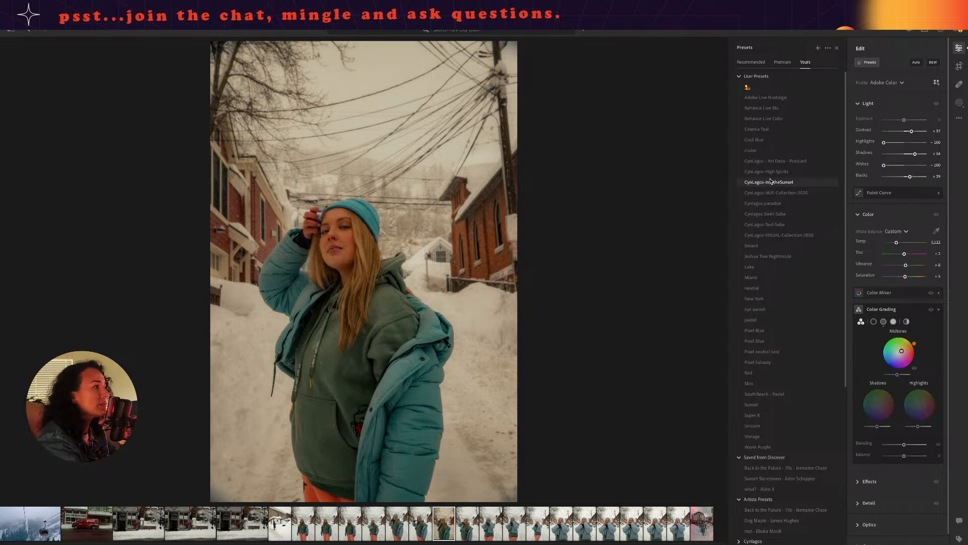
left_click(768, 183)
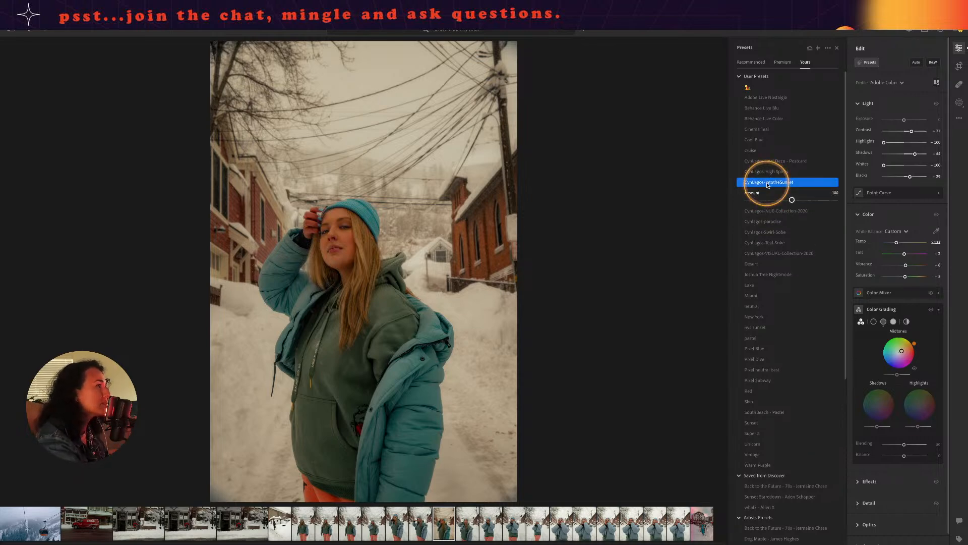
mouse_move(791, 200)
left_mouse_down()
mouse_move(748, 200)
mouse_move(816, 200)
mouse_move(774, 199)
mouse_move(788, 203)
left_mouse_up()
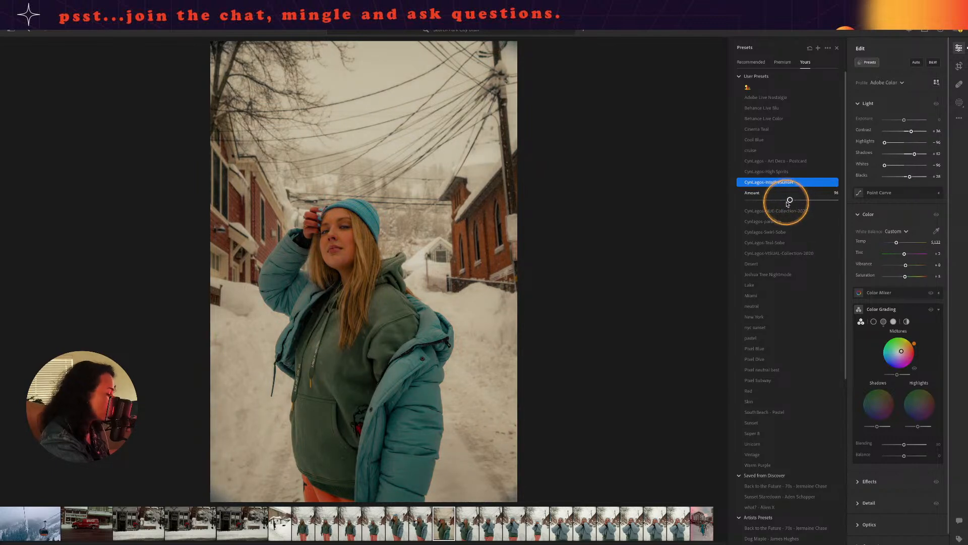
- Select the portrait with the woman's hand behind her hair, browse the saved and artists presets, and switch to the Premium presets
left_click(422, 524)
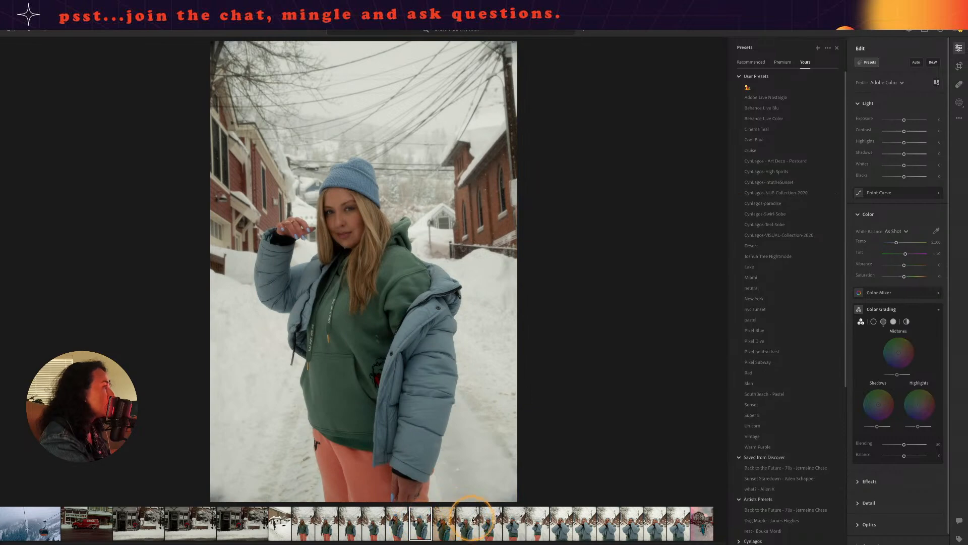
left_click(397, 522)
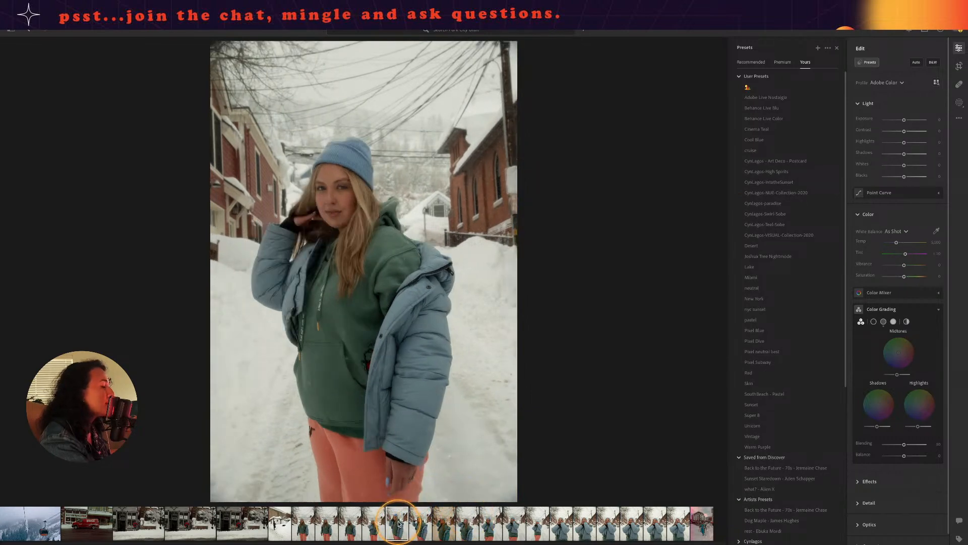
scroll(798, 467, "down", 3)
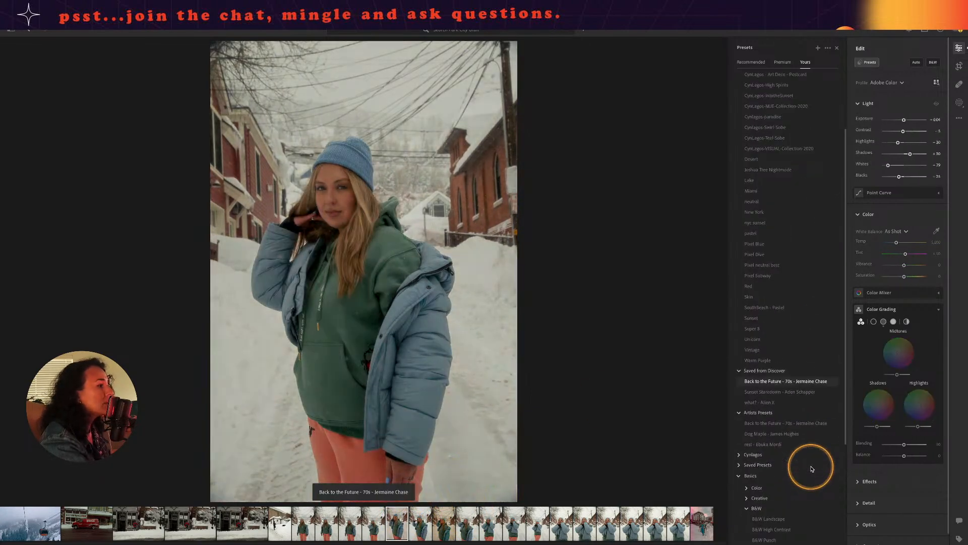
left_click(741, 477)
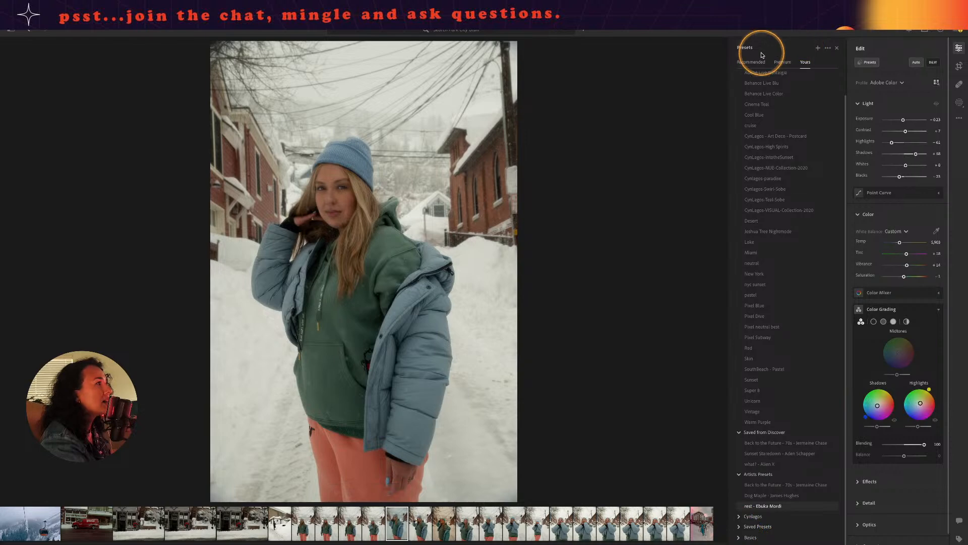
left_click(785, 62)
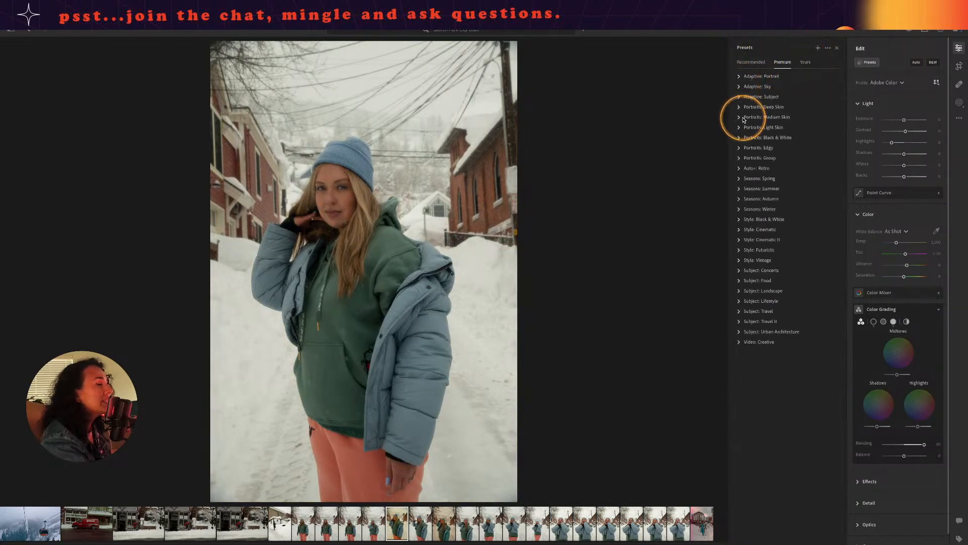
- Preview the Portraits: Light Skin presets PL05 and PL08, and try applying PL07 to the portrait
key("alt")
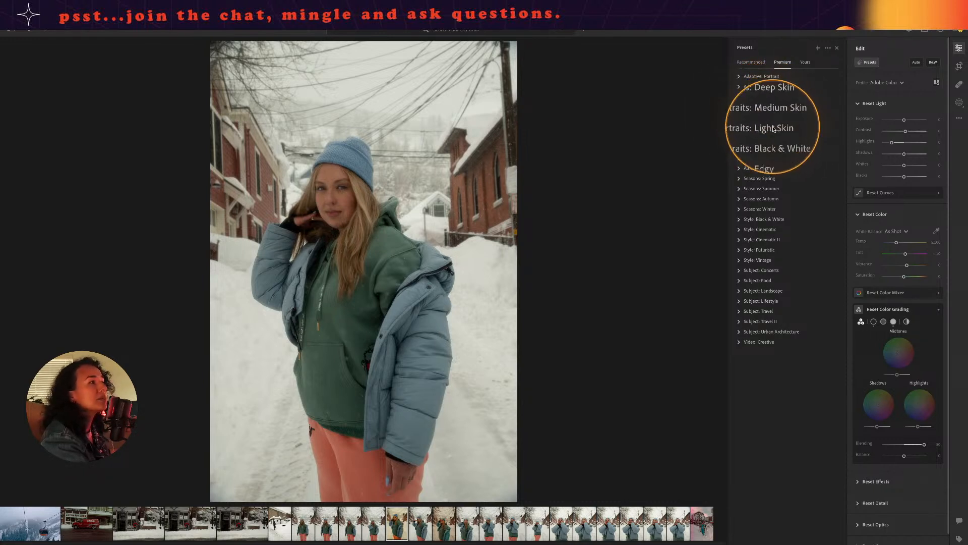
left_click(751, 128)
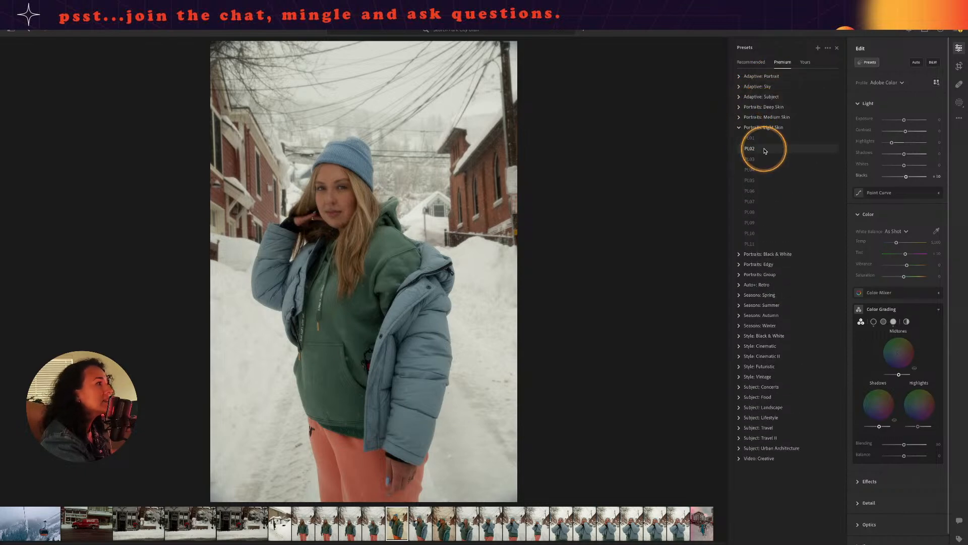
left_click(755, 181)
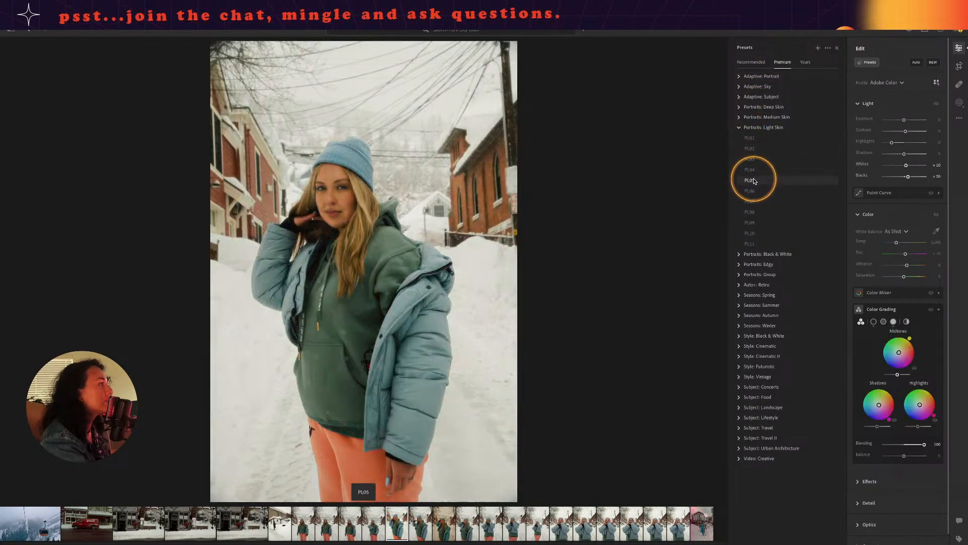
left_click(754, 213)
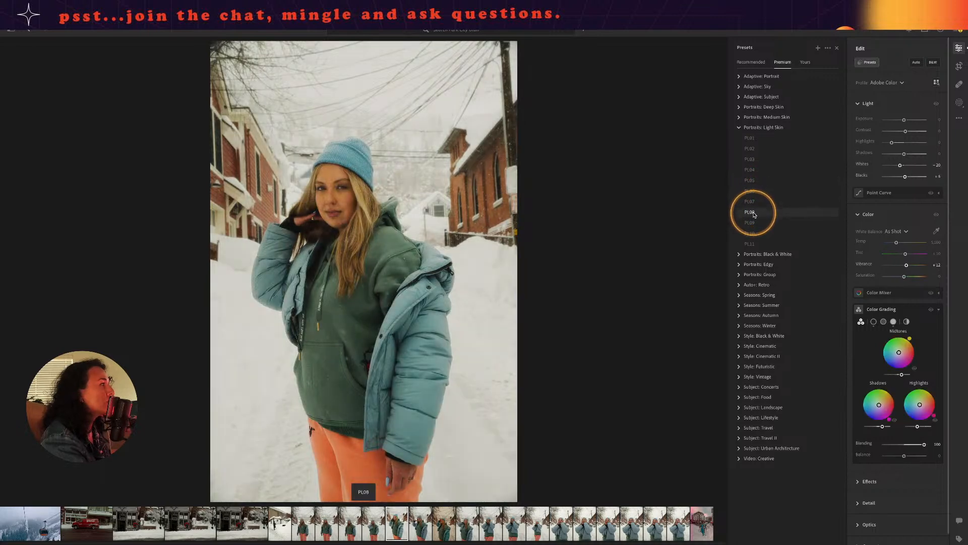
left_click(755, 204)
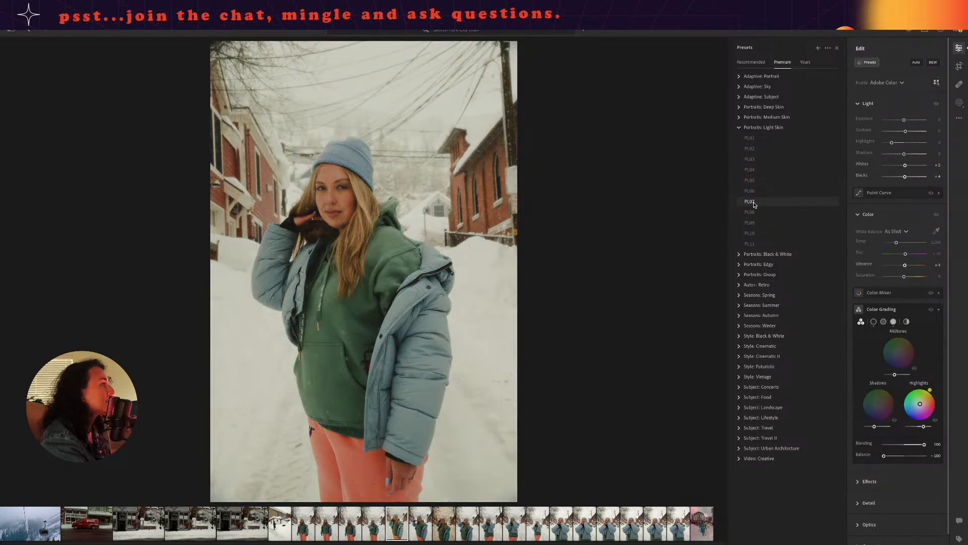
left_click(754, 202)
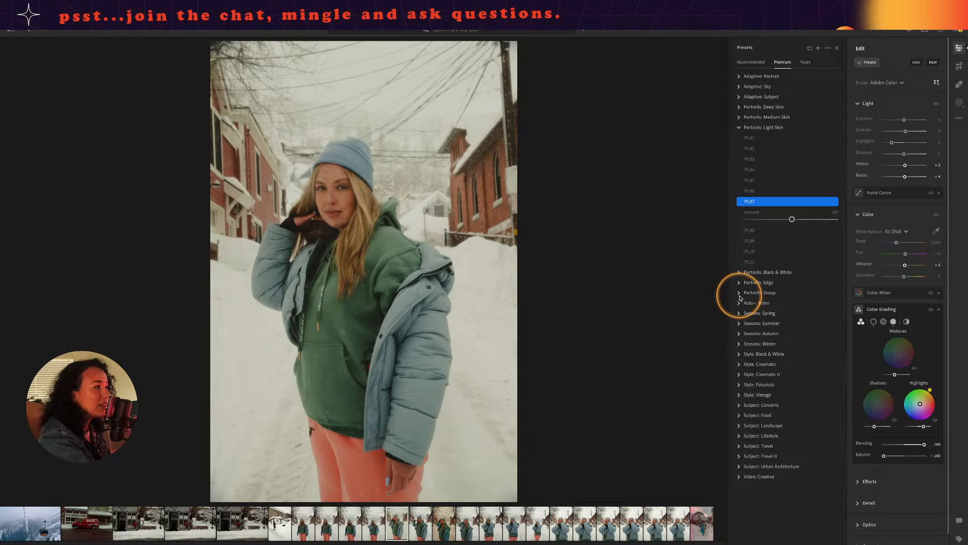
- Apply the Style: Cinematic preset CN06 to the portrait and compare it with the original photo
left_click(740, 385)
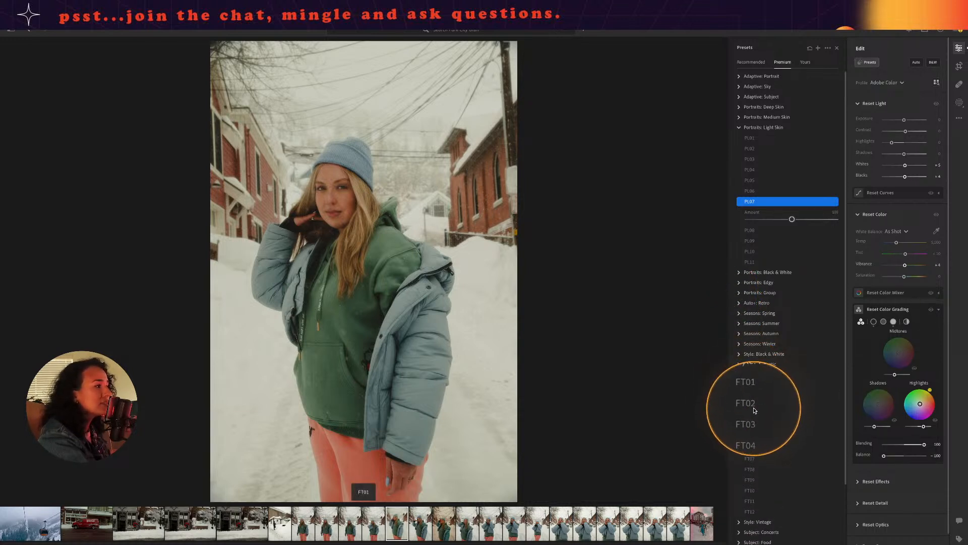
left_click(742, 364)
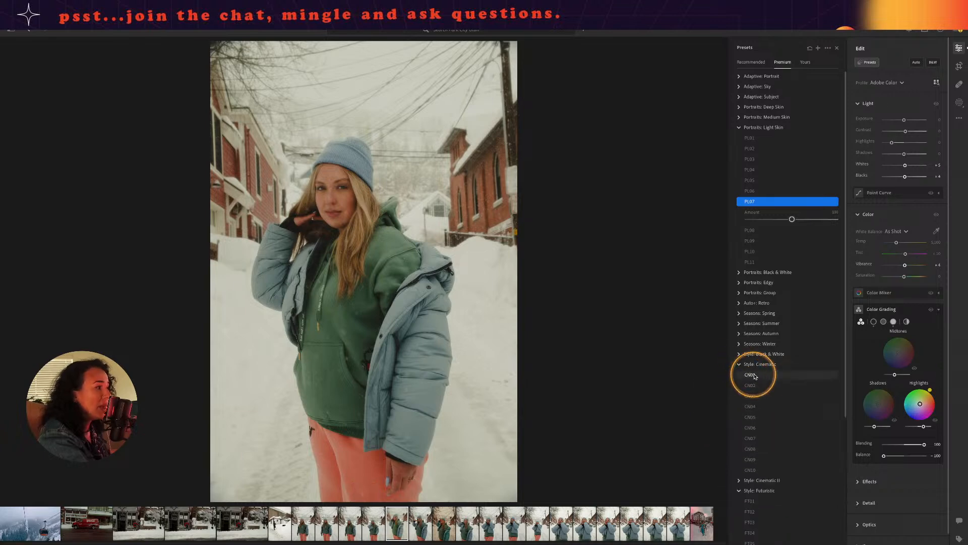
left_click(756, 433)
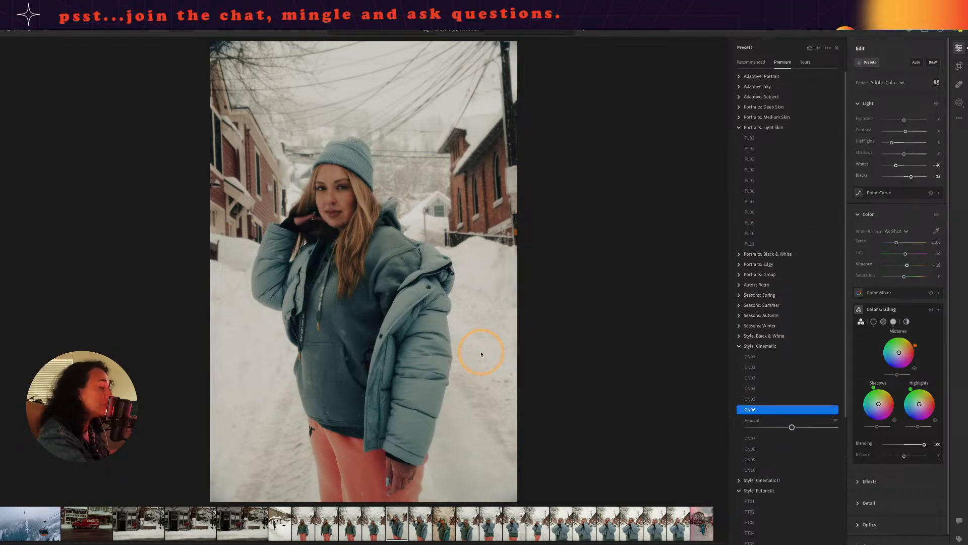
key("backslash")
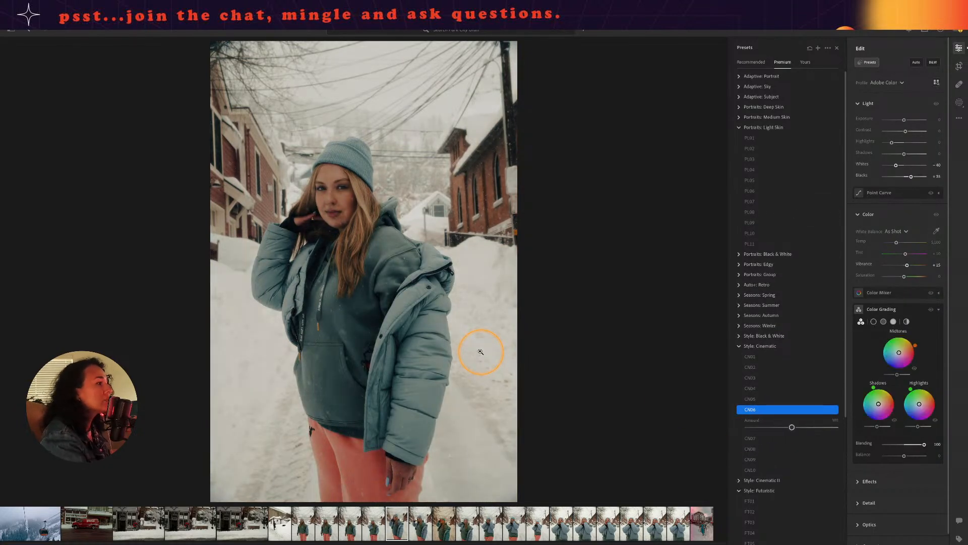
key("alt")
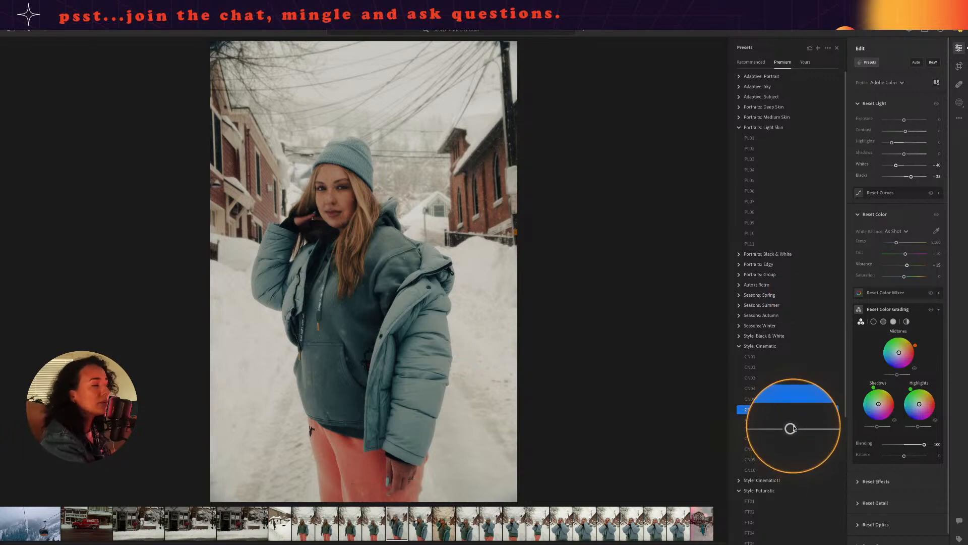
- Reduce the CN06 preset's amount to about 65 and collapse the Style: Cinematic and Portraits: Light Skin groups
mouse_move(794, 428)
left_mouse_down()
mouse_move(785, 424)
mouse_move(809, 429)
mouse_move(780, 428)
left_mouse_up()
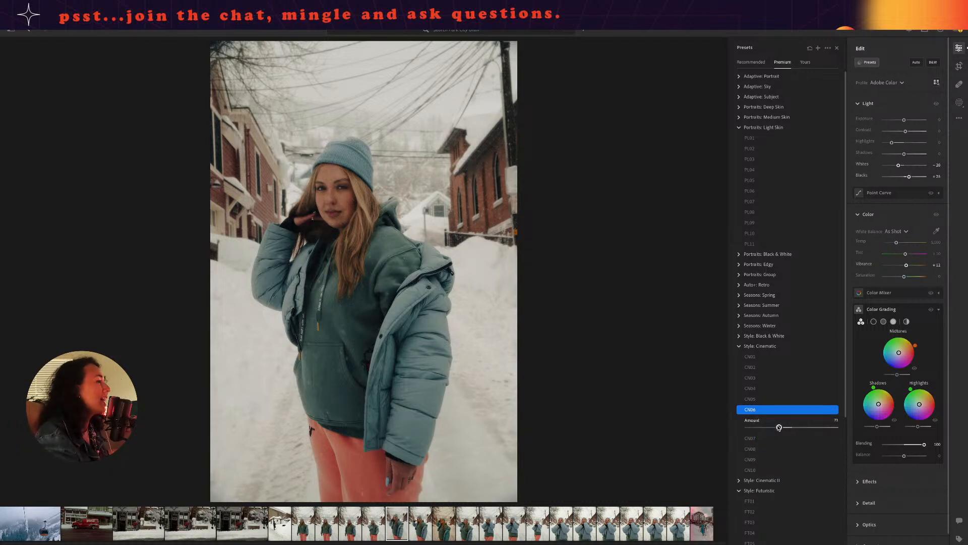
left_click_drag(779, 427, 776, 427)
left_click(740, 346)
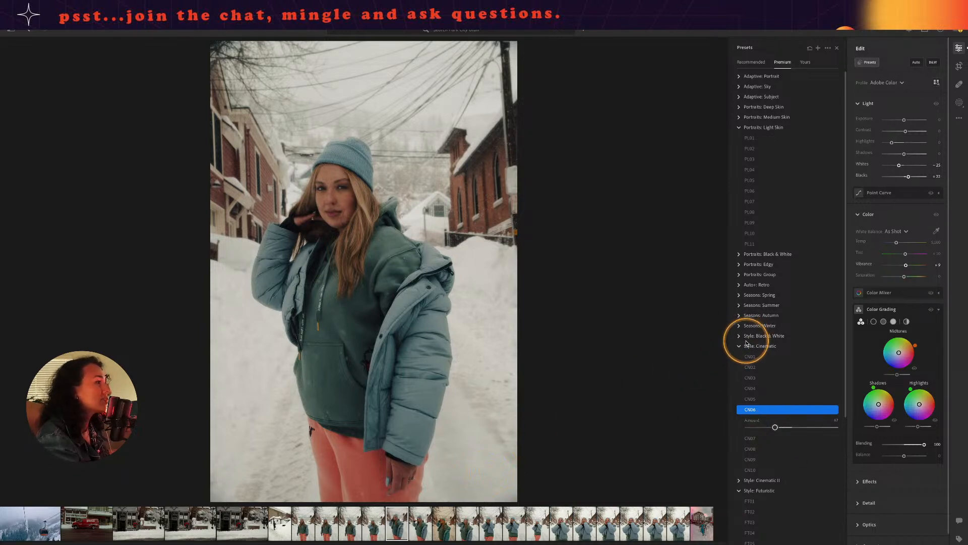
left_click(739, 128)
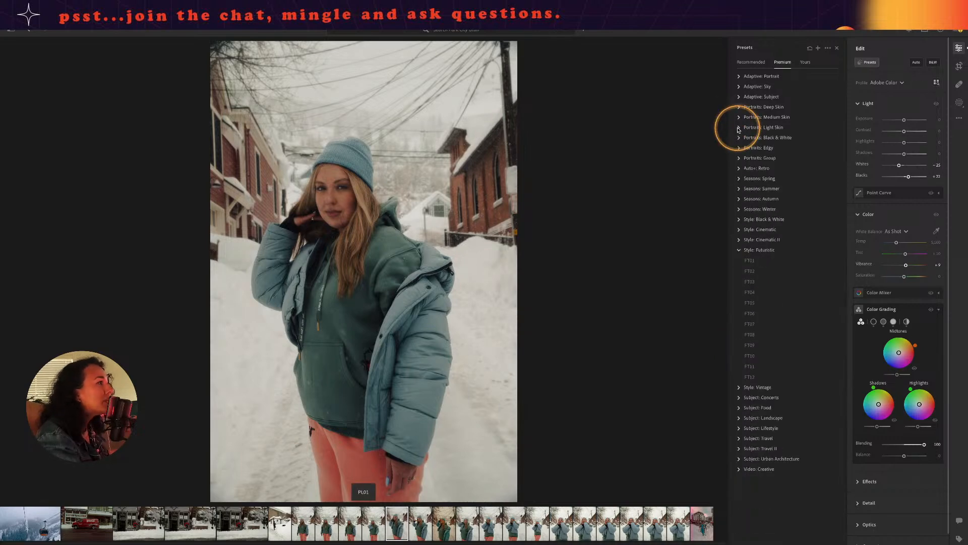
- Show the photo library and album list and go to its beginning to point out the Discover section
left_click(9, 31)
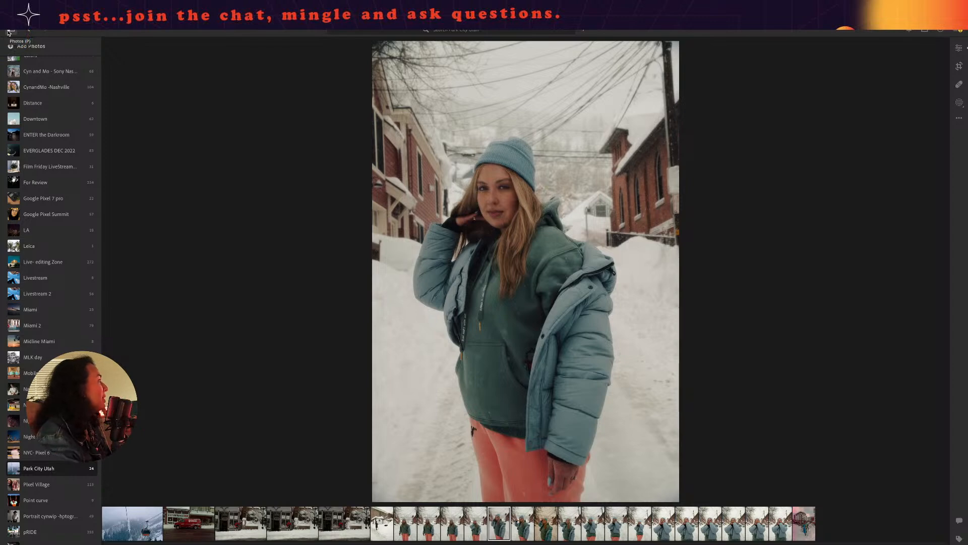
scroll(50, 72, "up", 3)
scroll(50, 73, "up", 4)
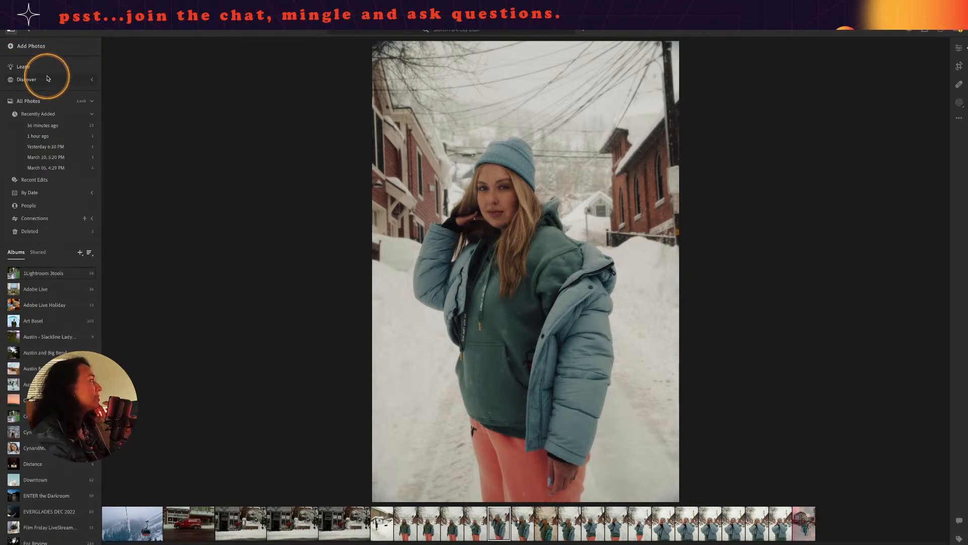
left_click(49, 80)
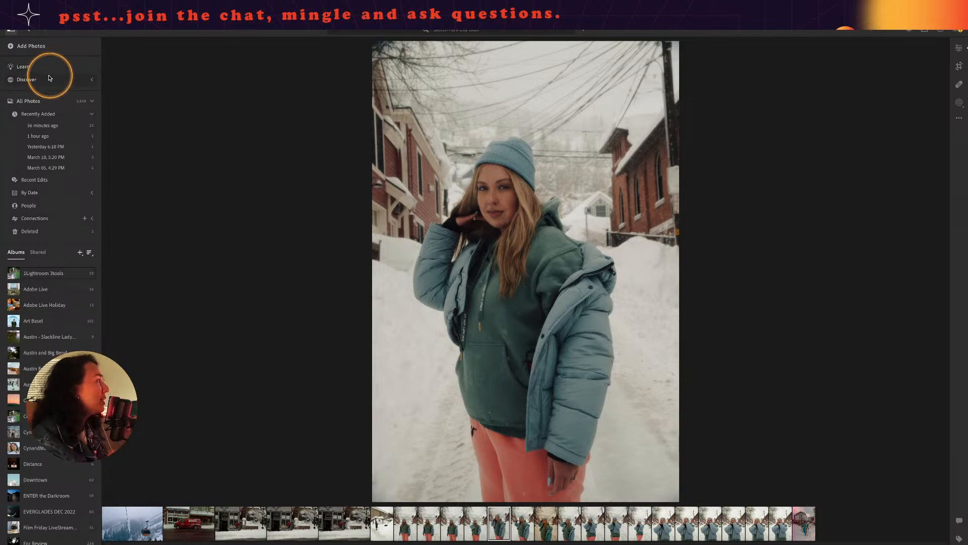
key("ctrl+m")
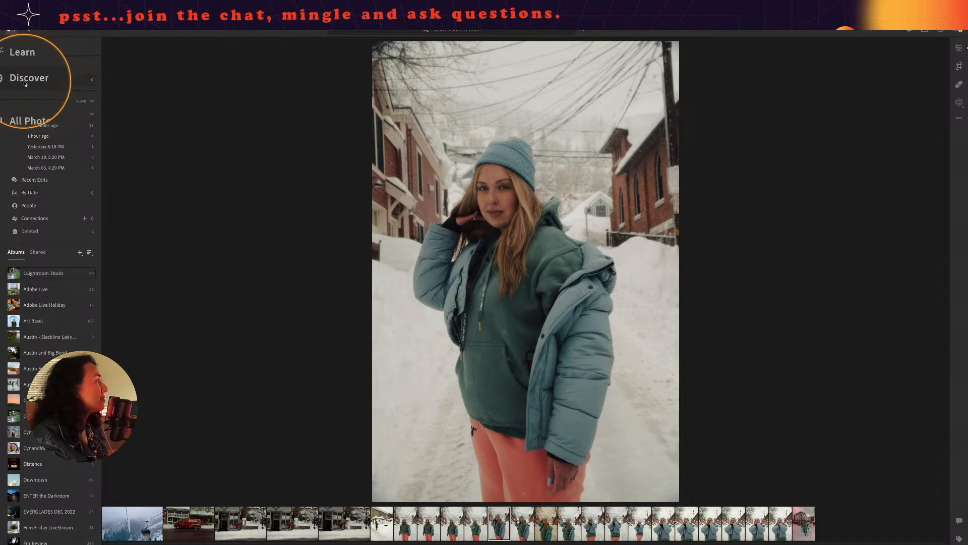
key("ctrl+m")
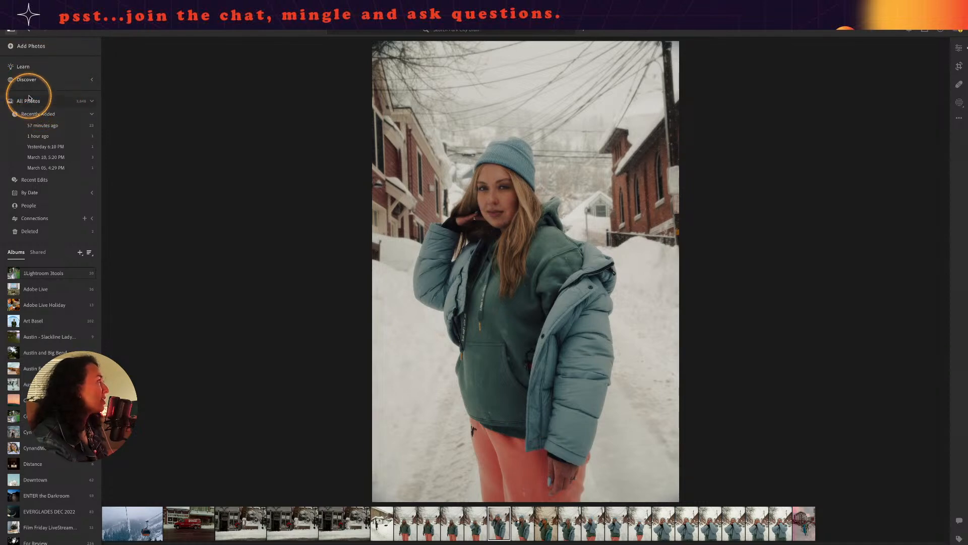
- Open the Discover community feed and look over the Daily inspiration edits
left_click(28, 96)
left_click(31, 79)
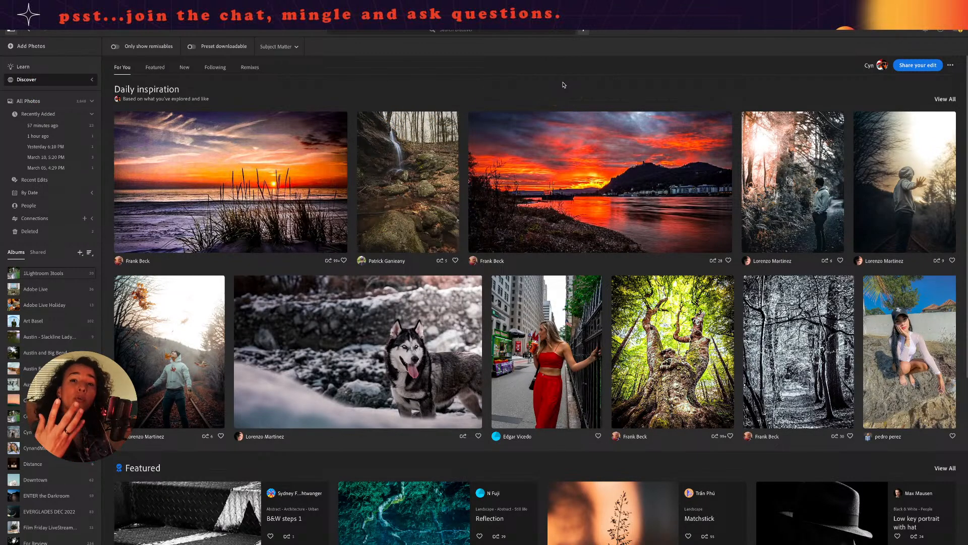
left_click(564, 85)
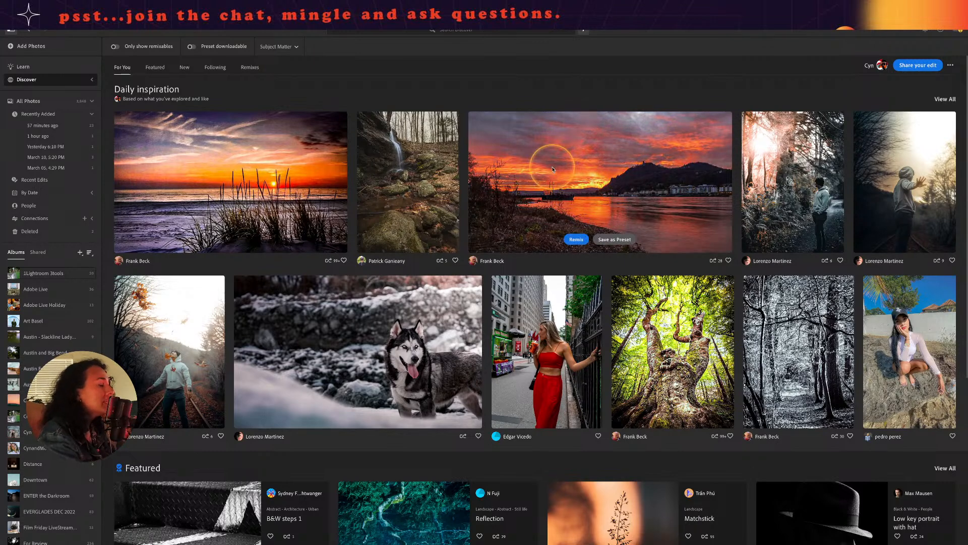
left_click(605, 86)
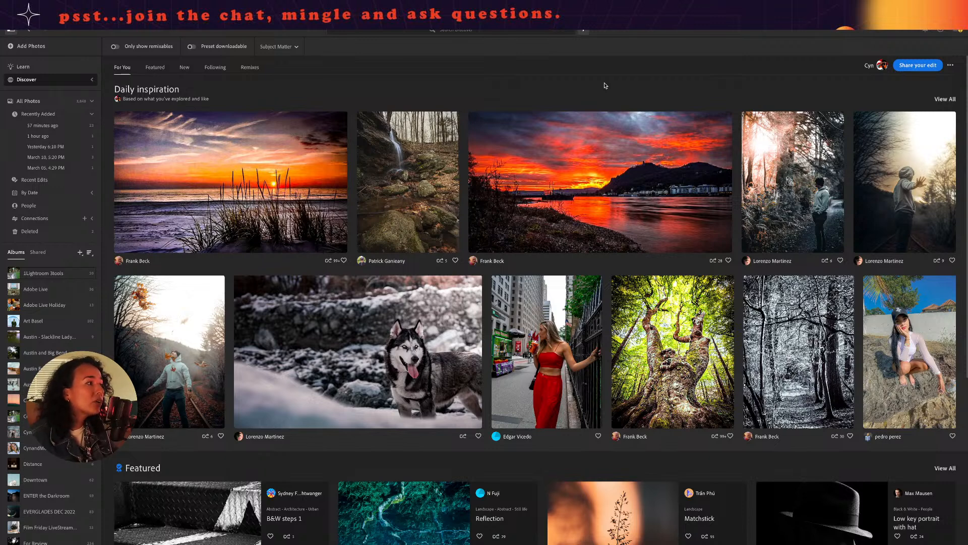
- Open the account's own Discover profile and look over its shared edits
left_click(881, 66)
scroll(878, 126, "down", 1)
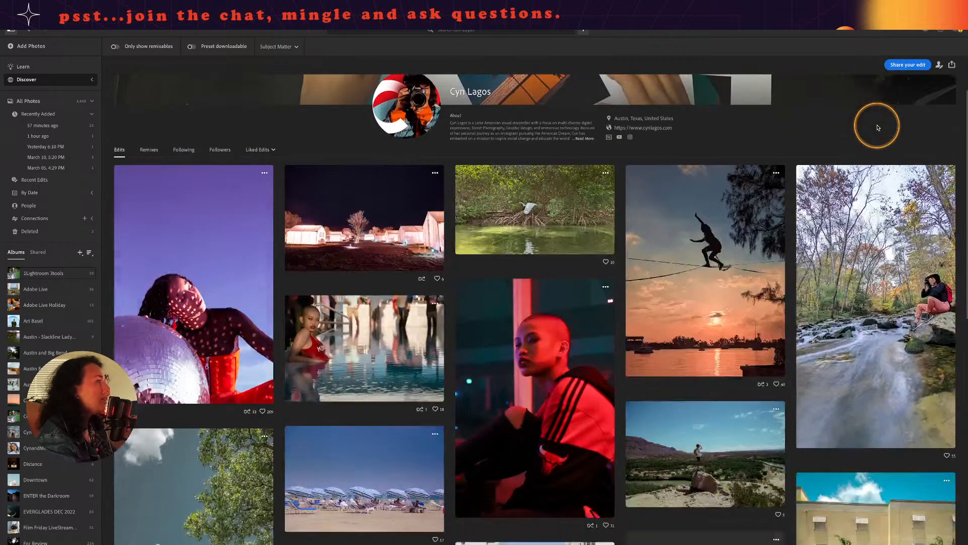
scroll(878, 127, "down", 1)
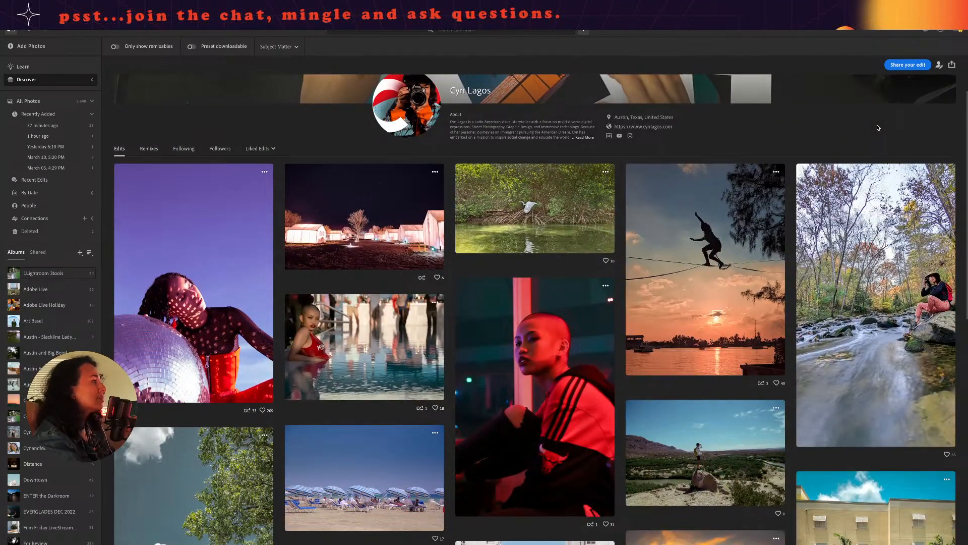
left_click(879, 124)
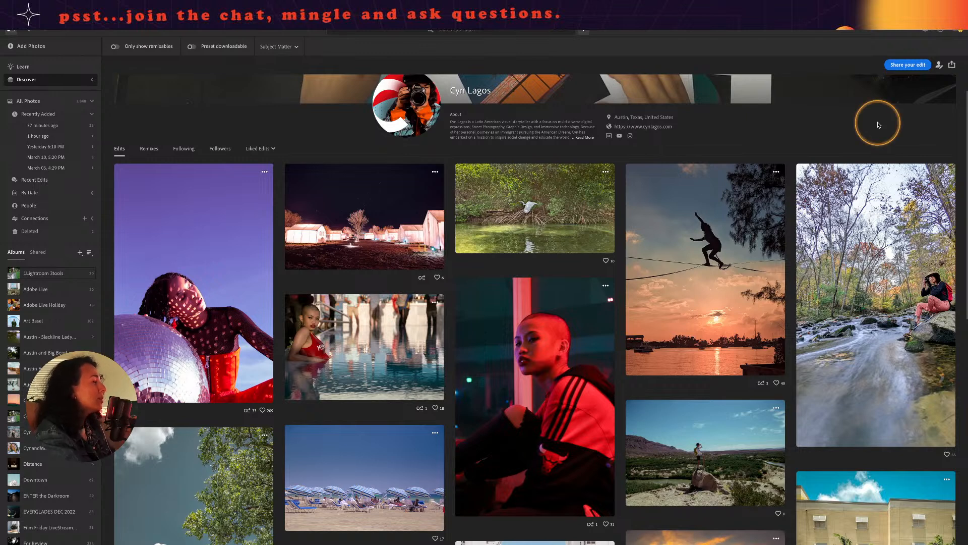
- Open the shared night photo "orion" of the lit tents and play back its edit steps
left_click(411, 236)
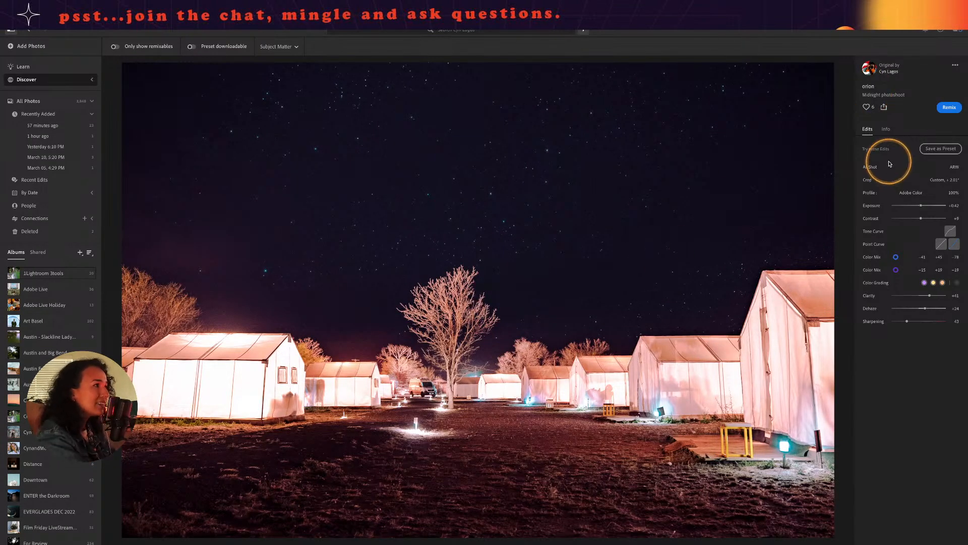
key("ctrl")
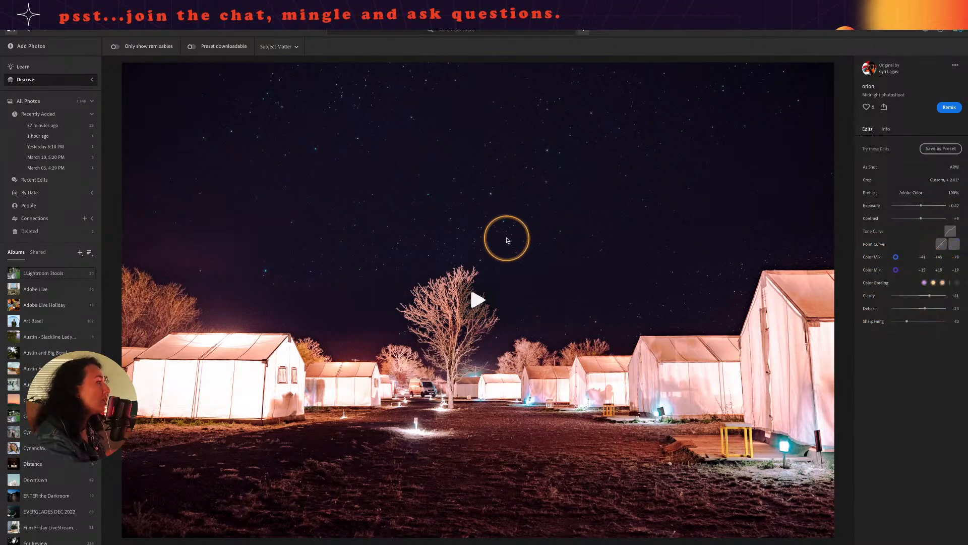
left_click(476, 302)
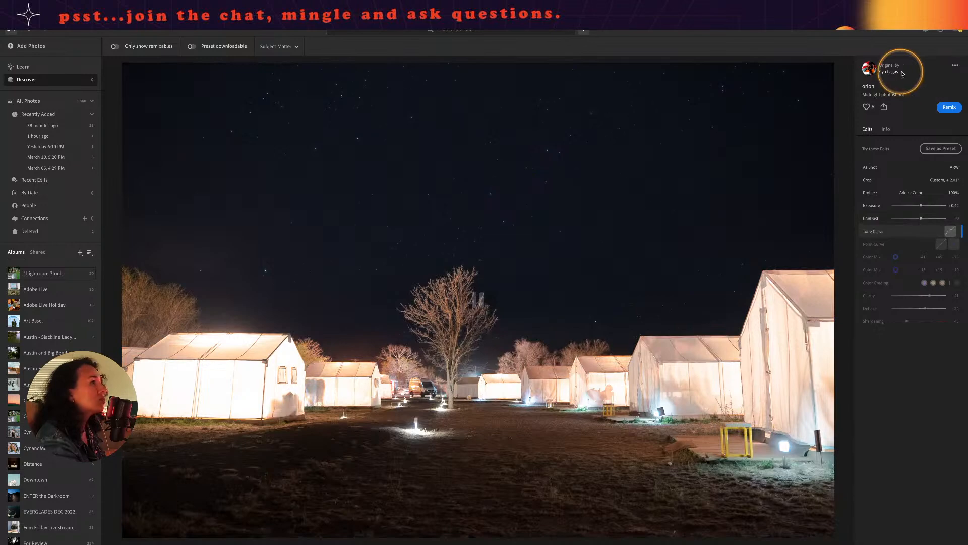
- Return to the profile, open the red-car photo "Vintage Ride" and play back its edit steps
left_click(886, 69)
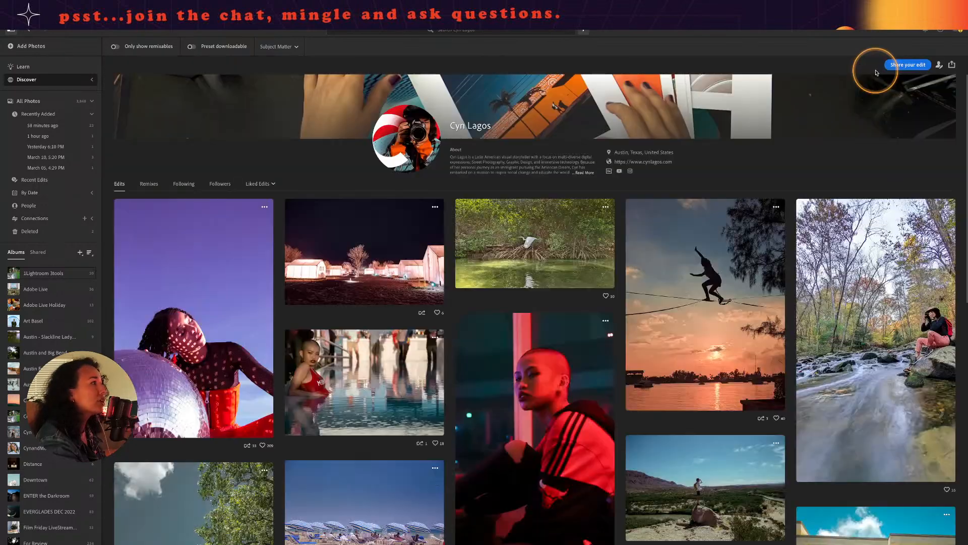
scroll(710, 235, "down", 1)
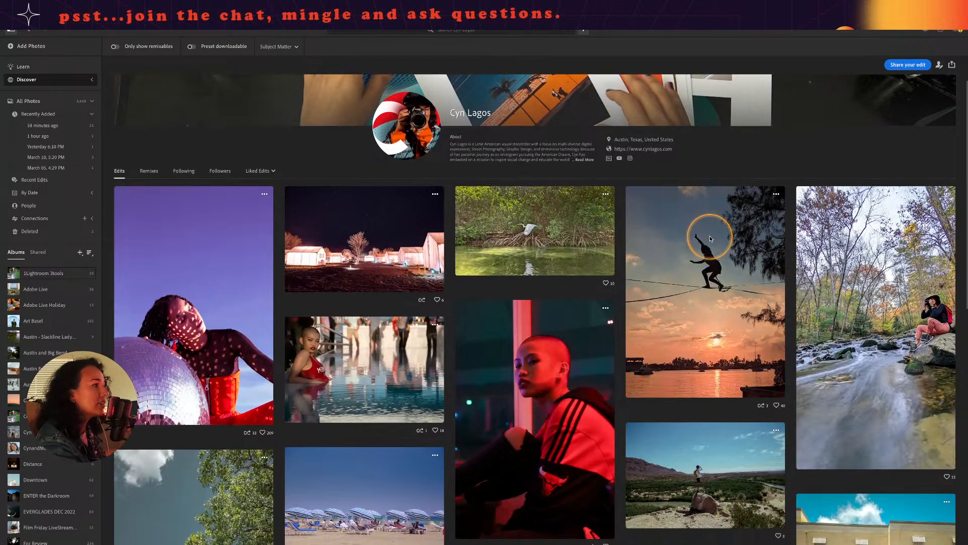
scroll(710, 235, "down", 6)
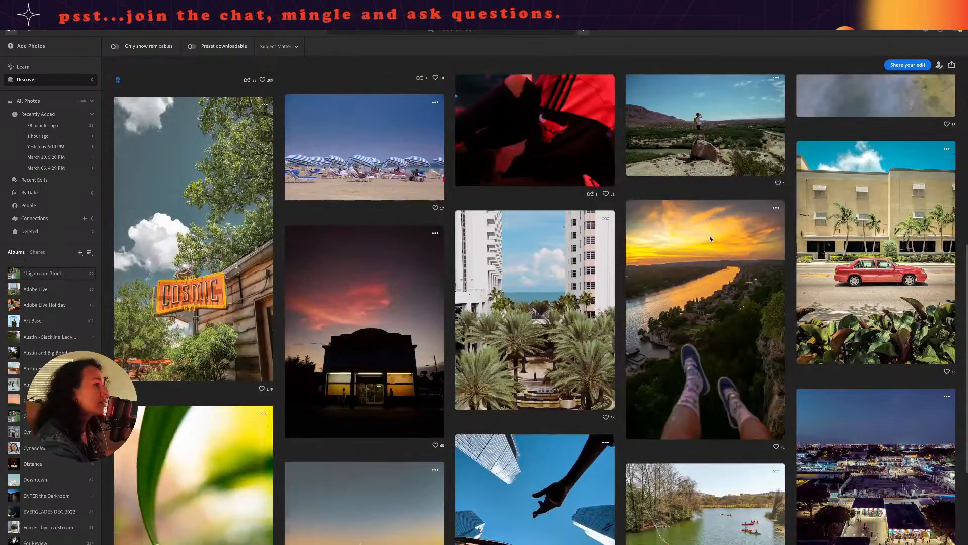
left_click(859, 235)
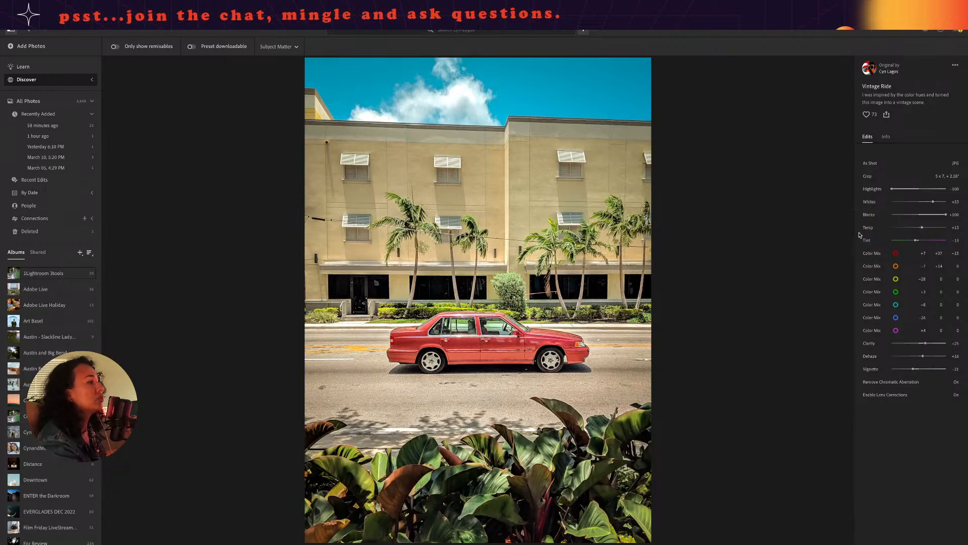
left_click(476, 300)
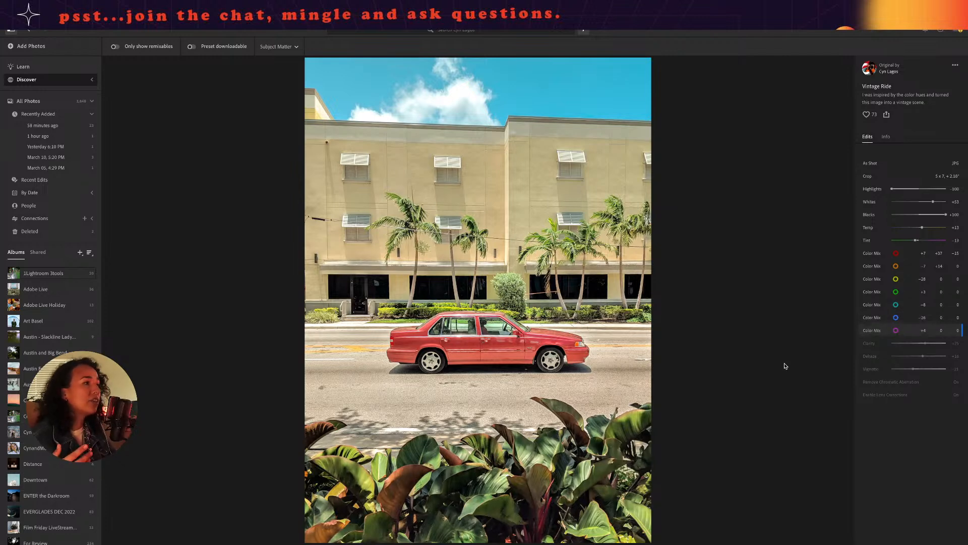
left_click(751, 394)
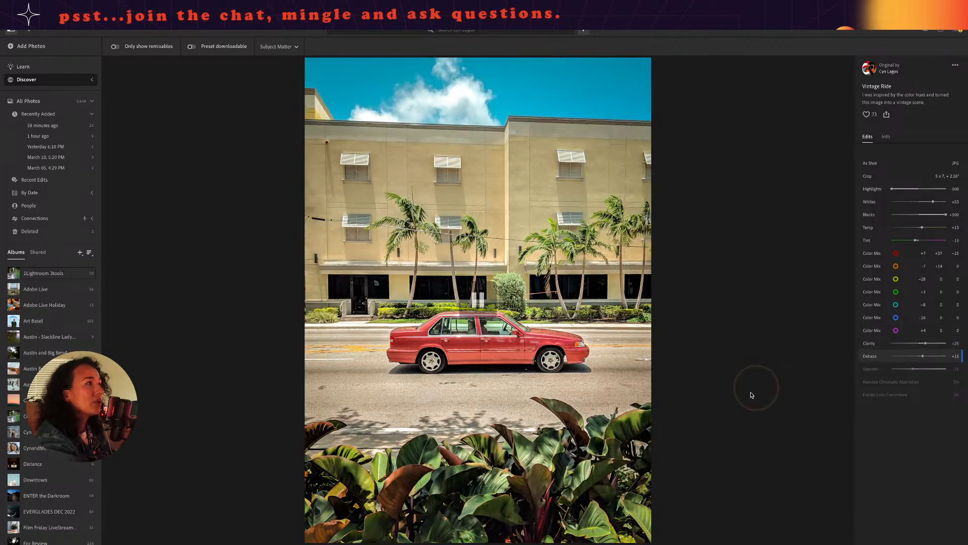
left_click(745, 409)
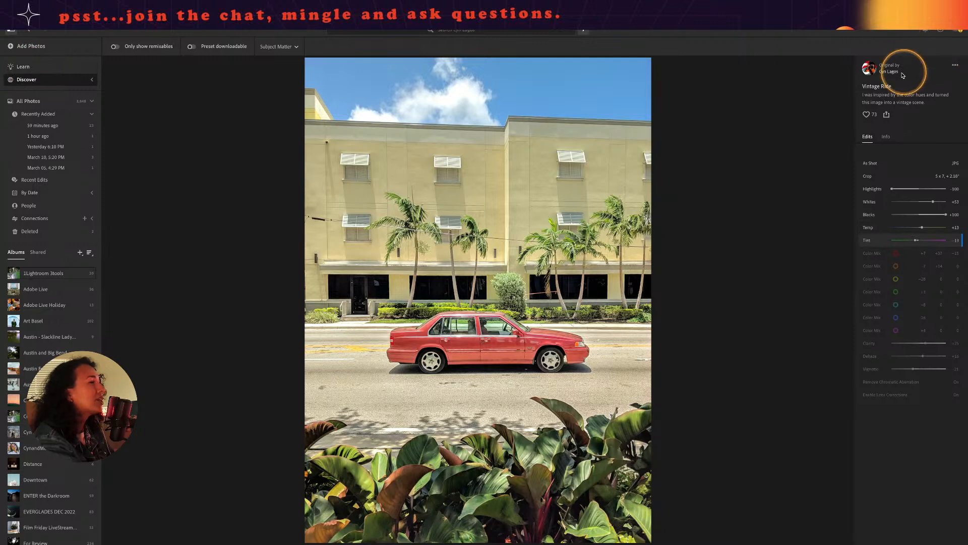
- Return to the profile and open the pool photo "Mermaid" to view its selective black-and-white remix
left_click(886, 72)
scroll(821, 181, "down", 1)
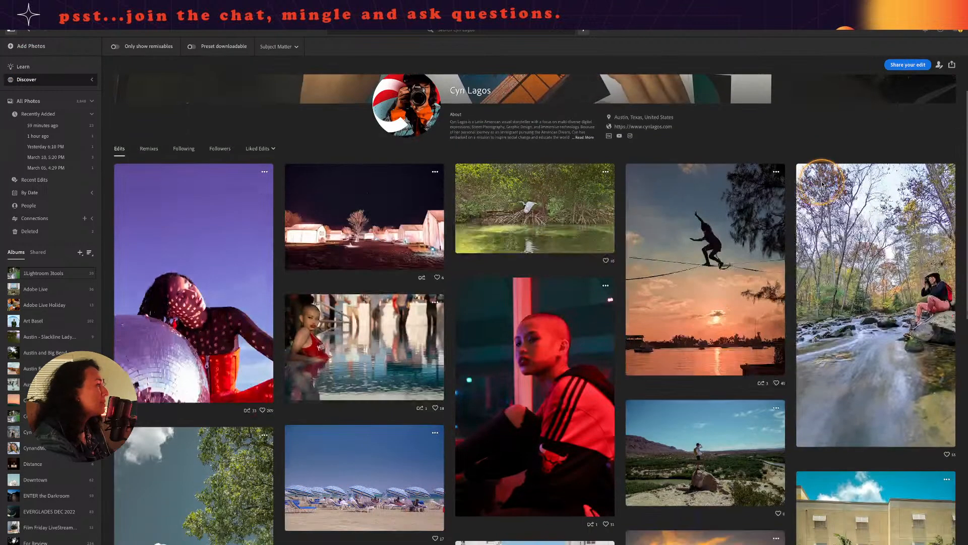
left_click(394, 342)
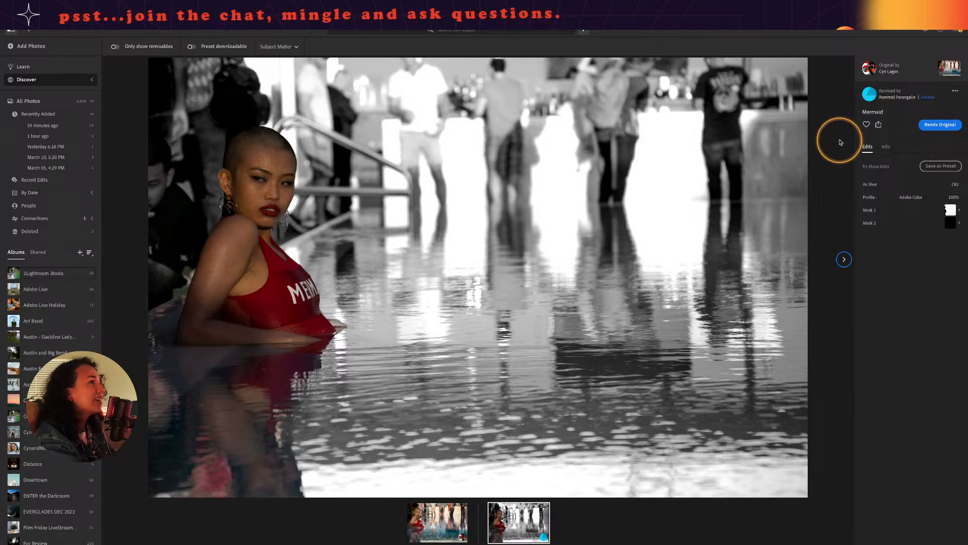
- Expand the Discover section, go to My Profile and open the disco-ball portrait "Purple"
left_click(26, 79)
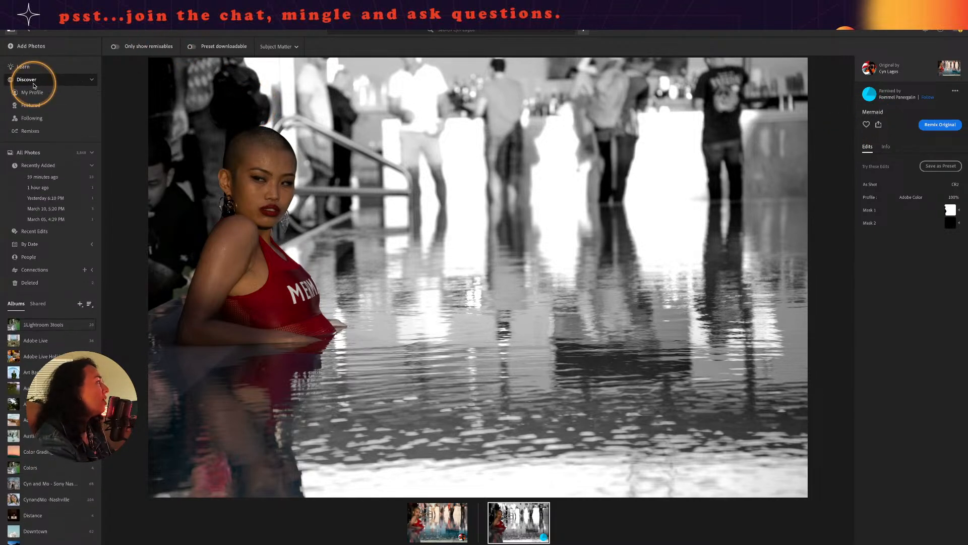
left_click(70, 95)
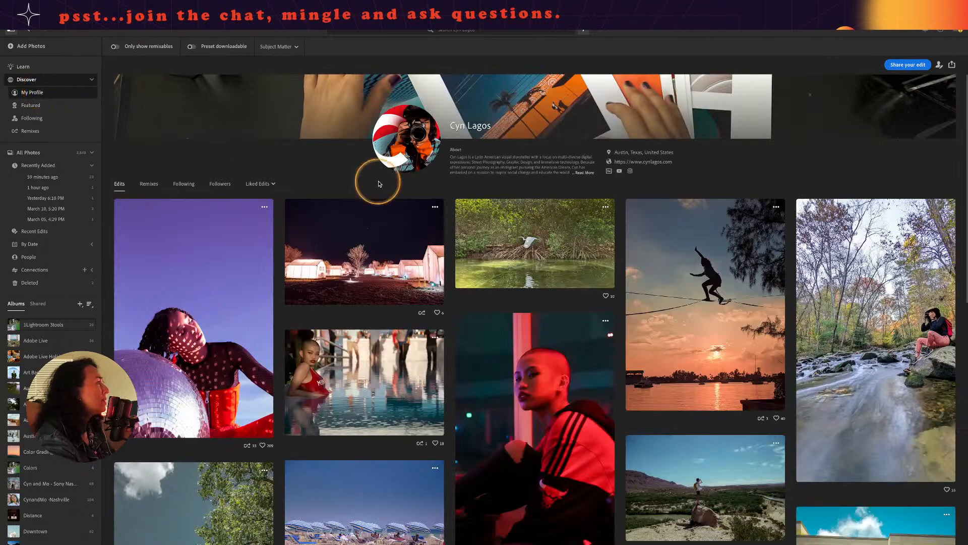
scroll(180, 259, "down", 1)
left_click(180, 252)
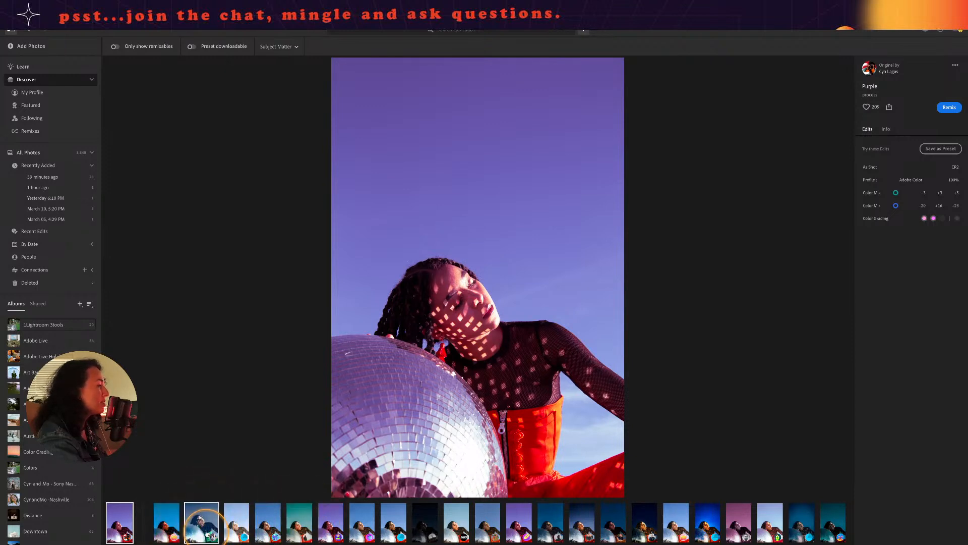
- View the green-trousers and teal-sky remixes of "Purple" and play back the teal-sky remix's edit steps
left_click(208, 531)
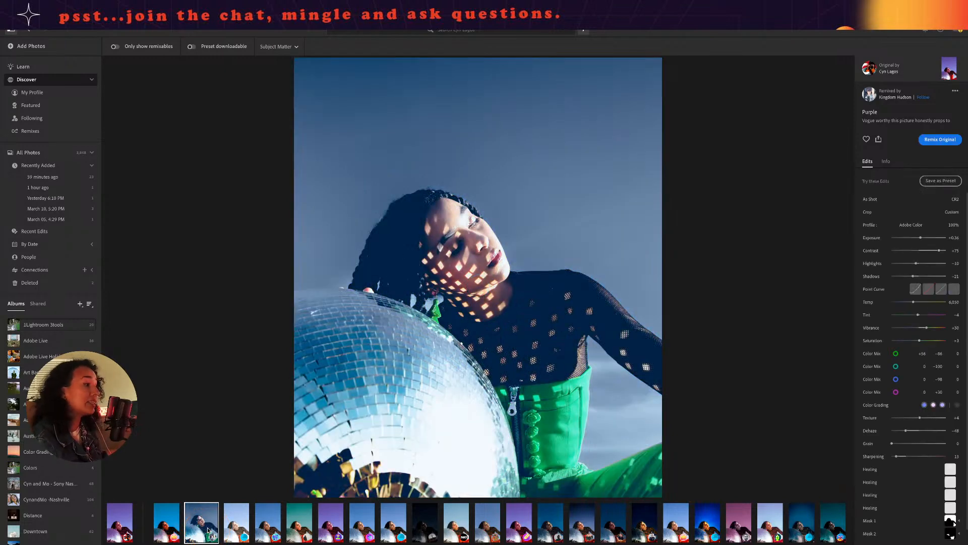
left_click(301, 530)
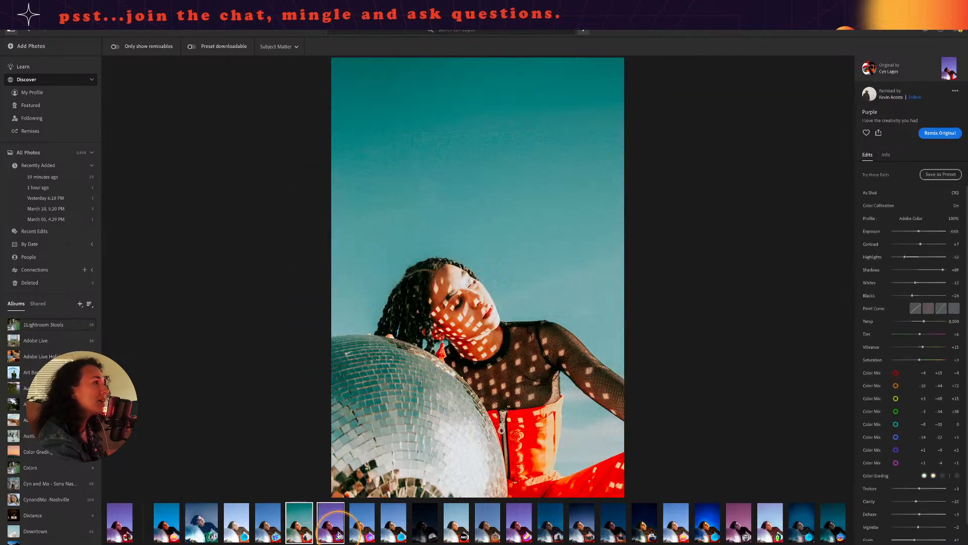
mouse_move(416, 466)
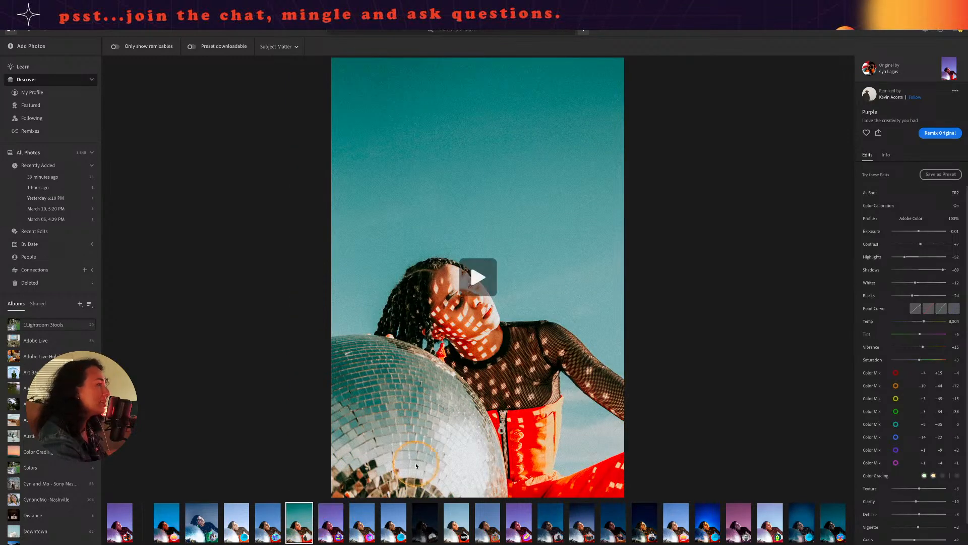
left_click(476, 278)
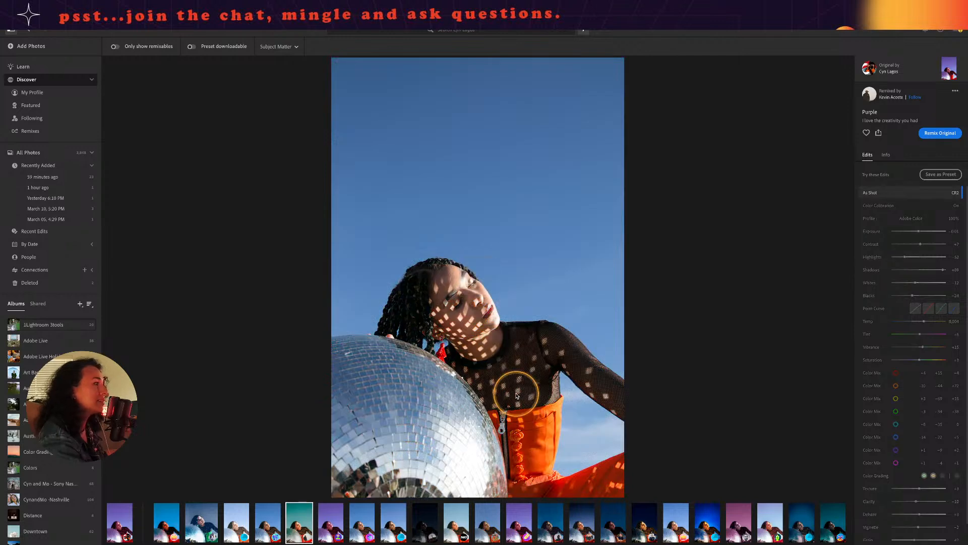